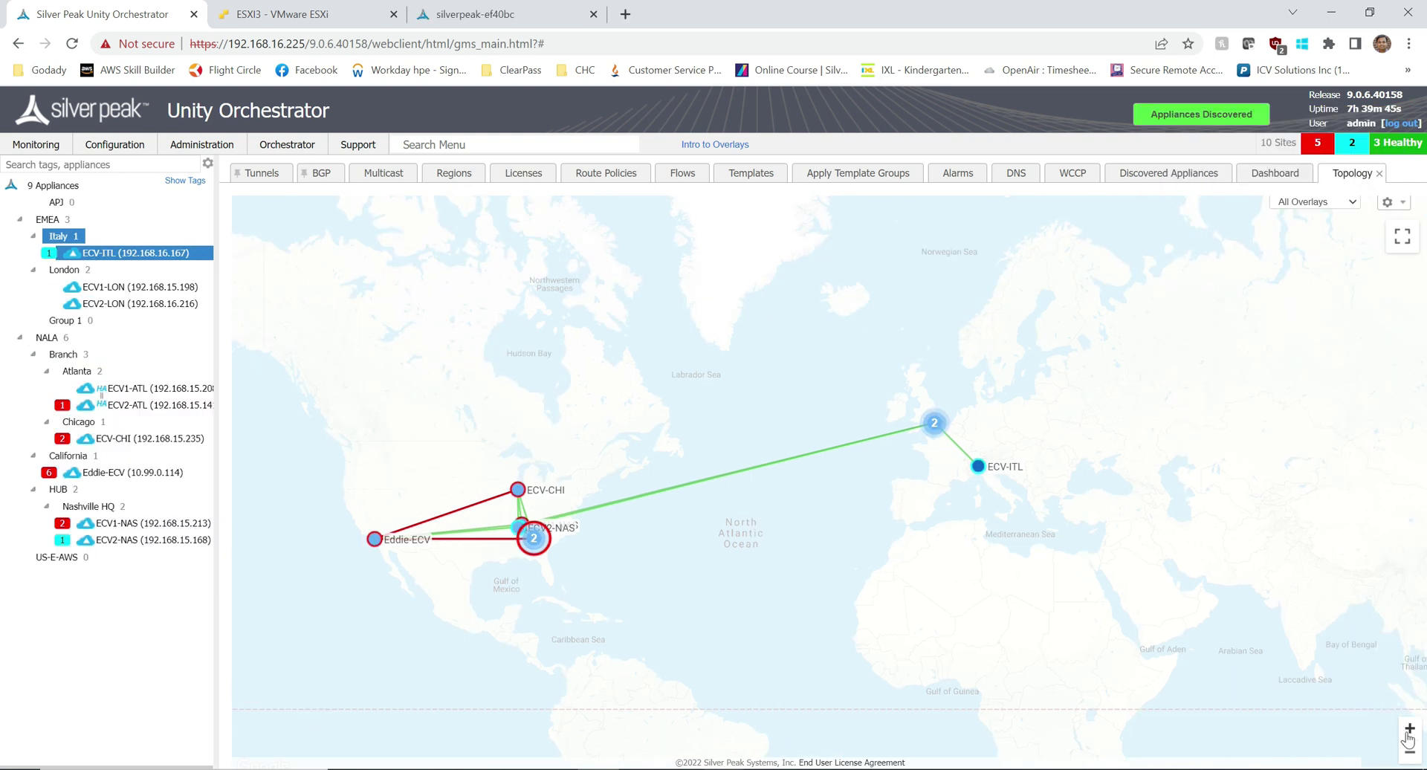
Step: Zoom the topology map, centre the US sites, open the tunnels overview and select all nine appliances
{"action": "left_click", "coordinate": [1409, 729]}
{"action": "scroll", "coordinate": [692, 590], "scroll_direction": "up", "scroll_amount": 1}
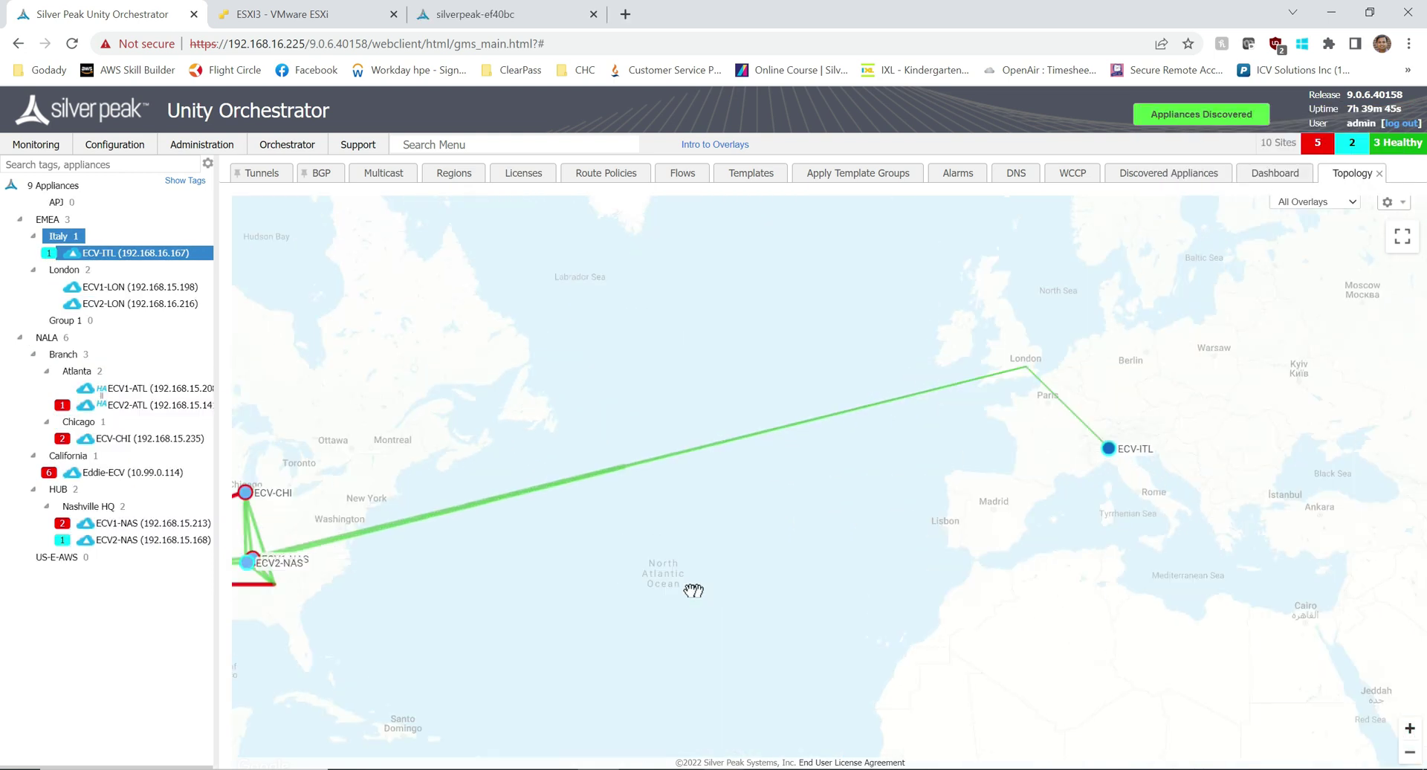
{"action": "left_click_drag", "start_coordinate": [590, 541], "coordinate": [886, 472]}
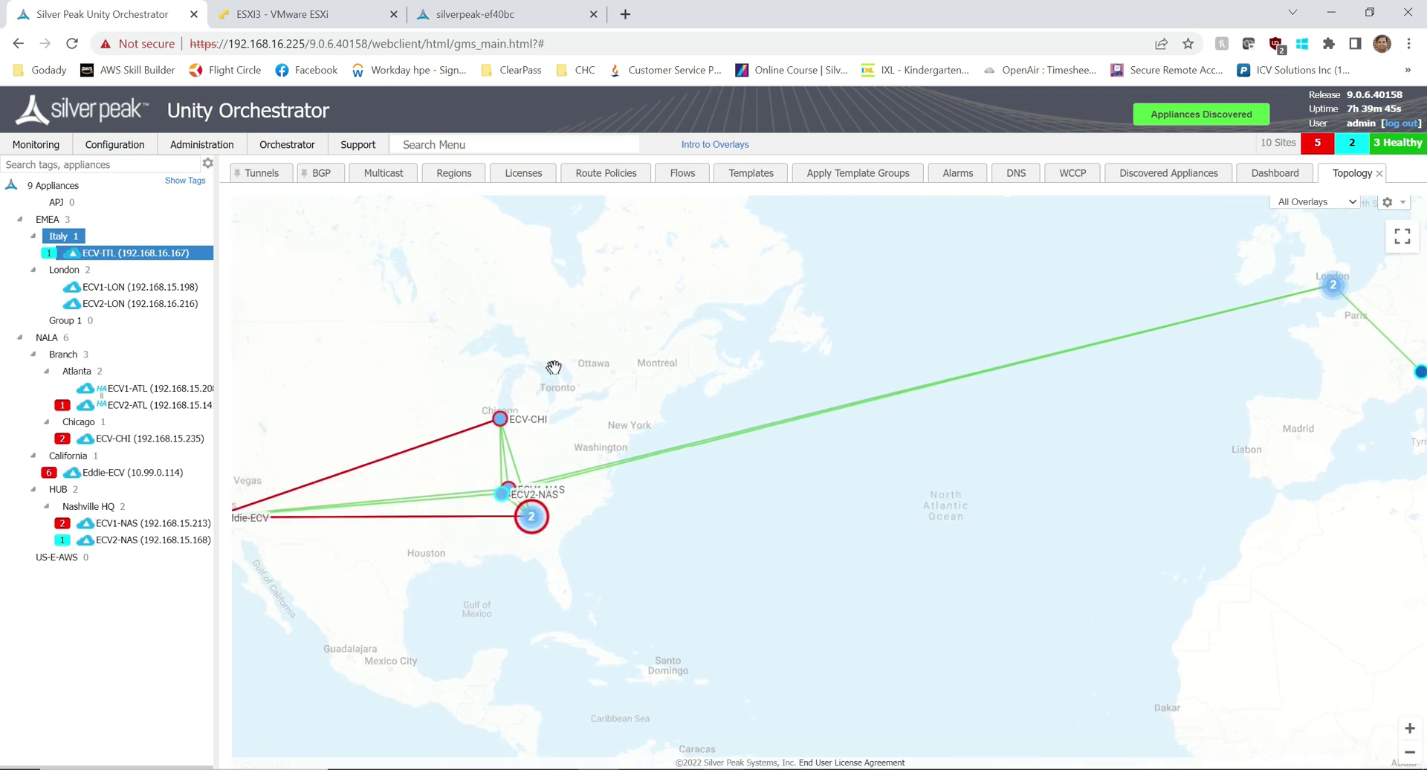
{"action": "left_click", "coordinate": [260, 175]}
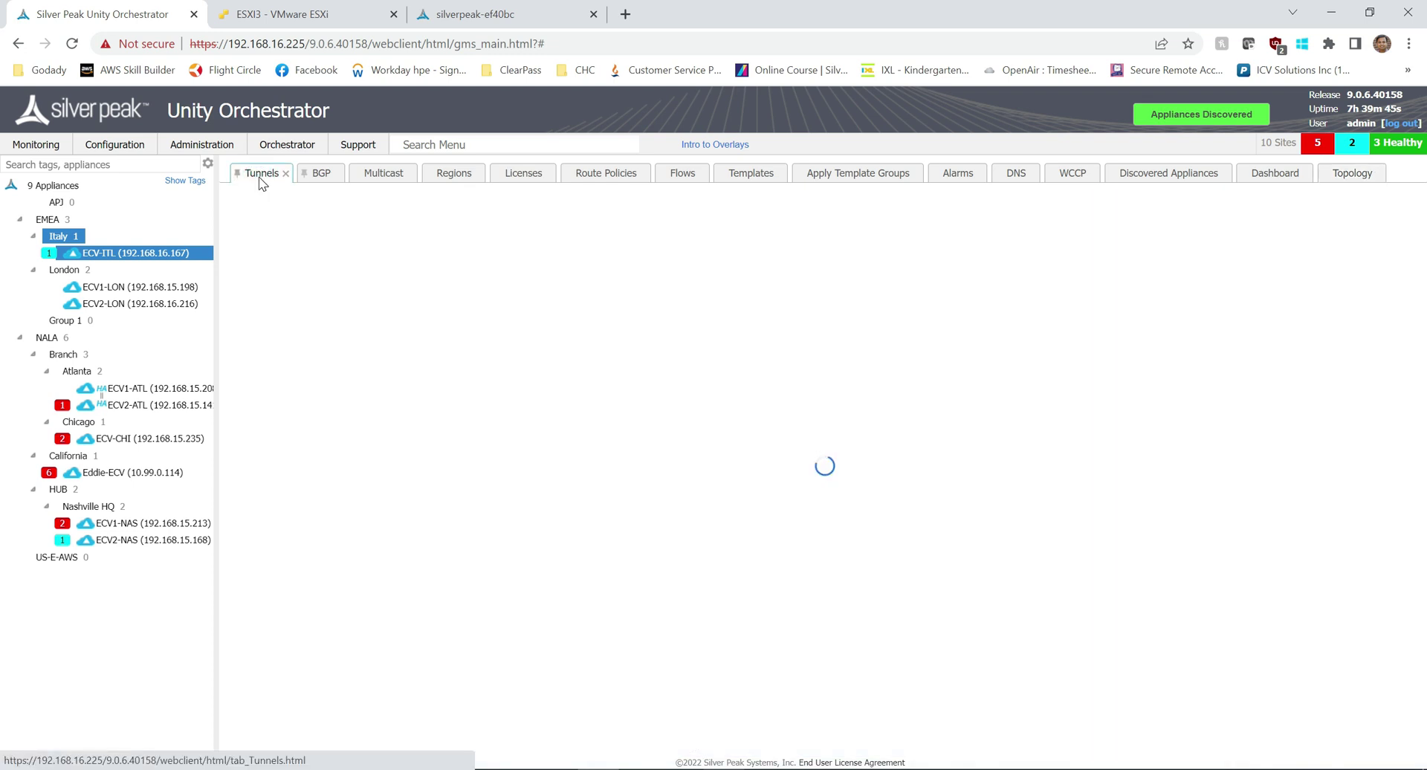
{"action": "left_click", "coordinate": [58, 186]}
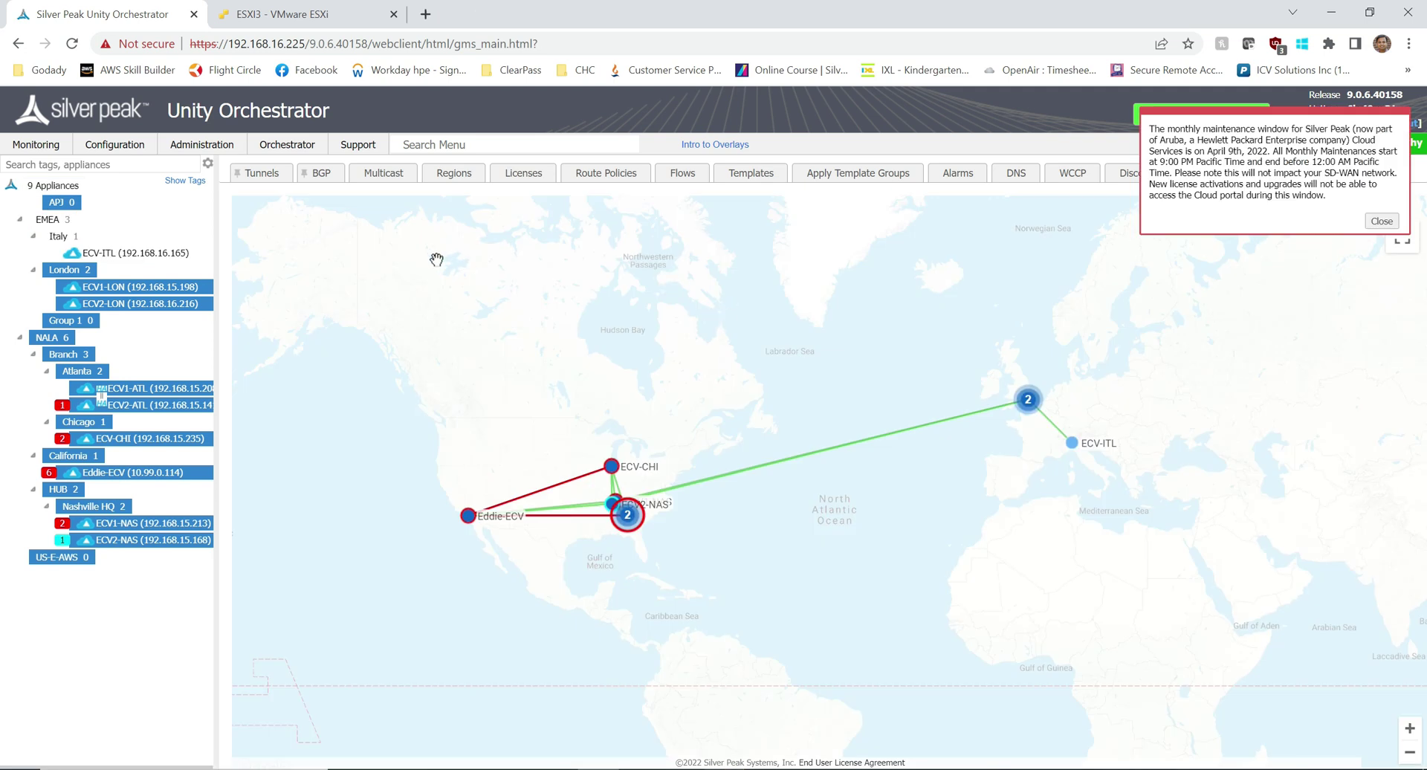
Step: Centre the topology map on Europe around ECV-ITL, select ECV-ITL, and dismiss the maintenance notice
{"action": "left_click", "coordinate": [1409, 728]}
{"action": "left_click_drag", "start_coordinate": [1358, 627], "coordinate": [810, 518]}
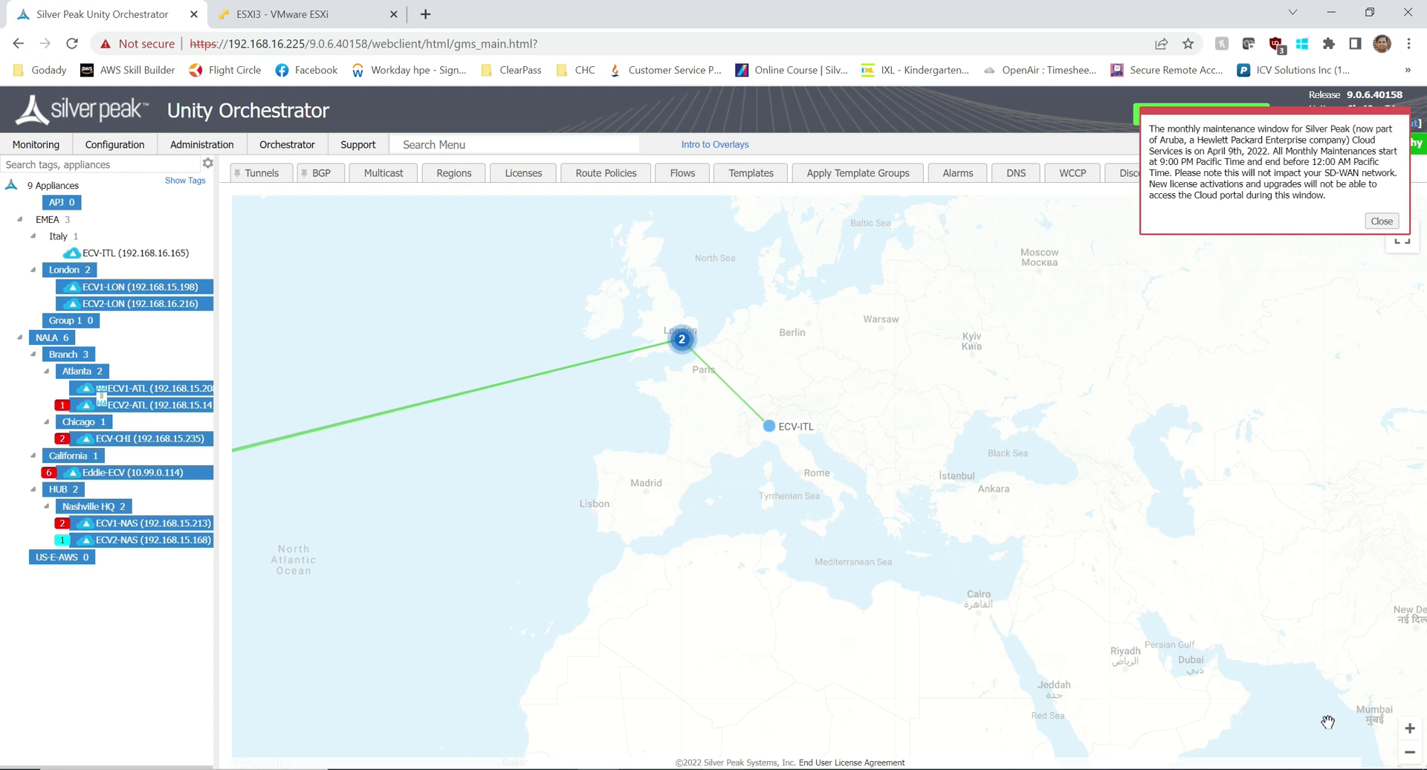
{"action": "left_click_drag", "start_coordinate": [943, 441], "coordinate": [906, 481]}
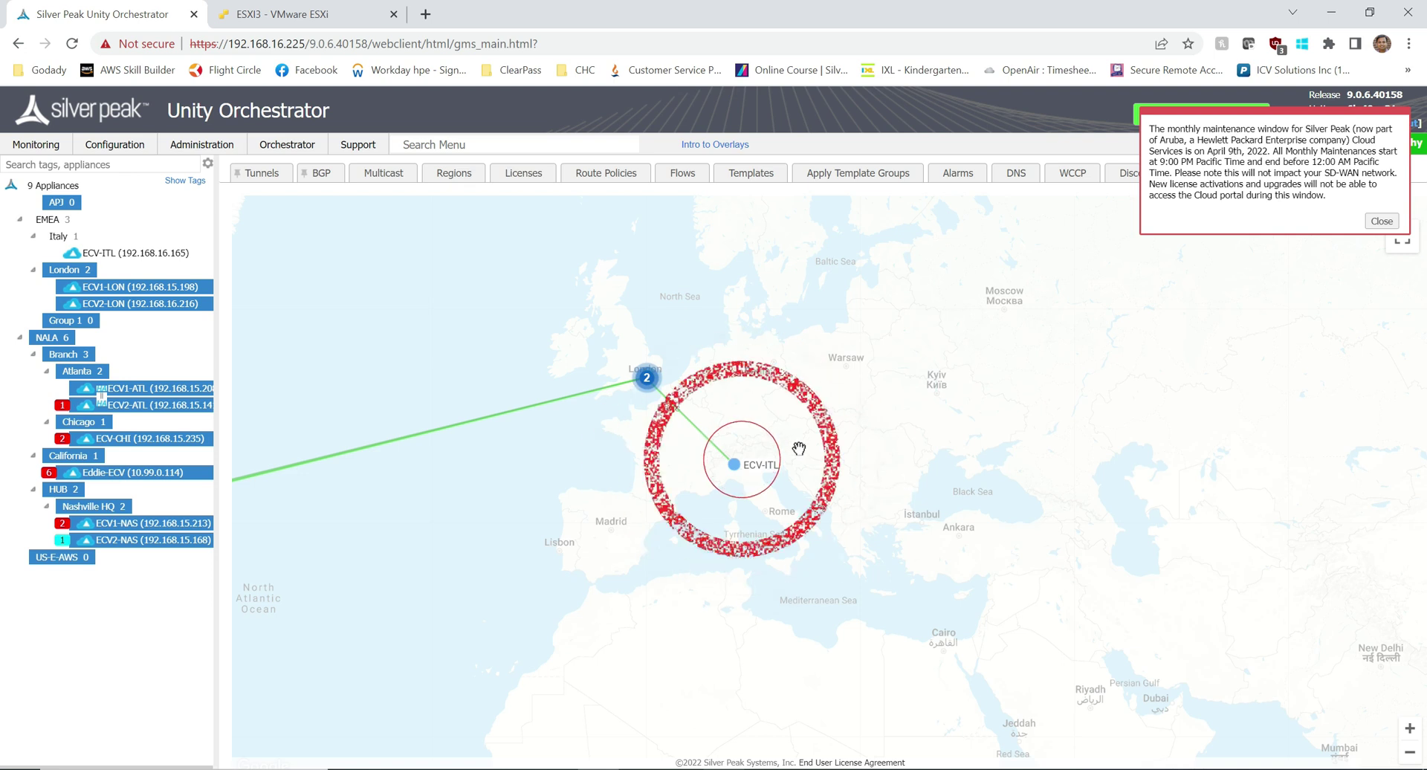
{"action": "left_click_drag", "start_coordinate": [798, 448], "coordinate": [765, 420]}
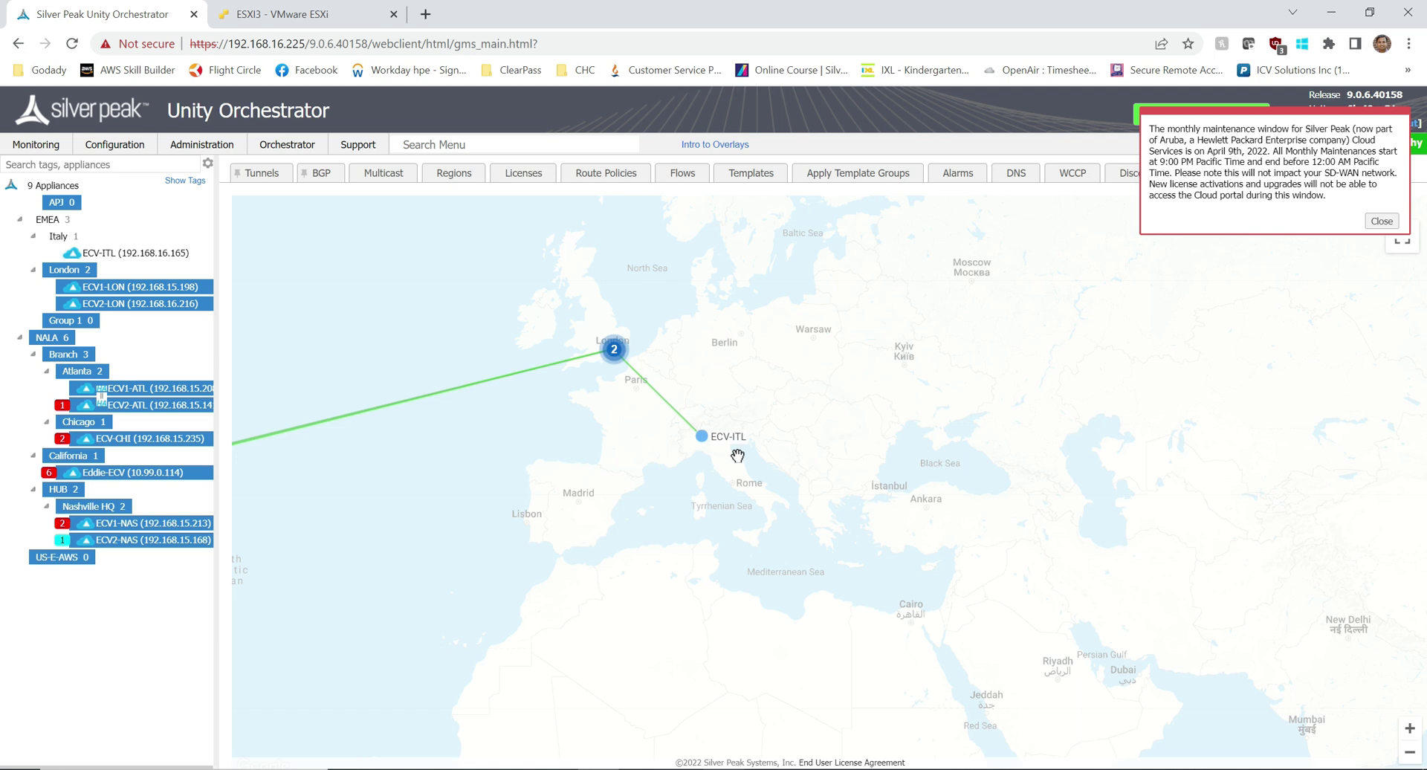
{"action": "left_click", "coordinate": [108, 254]}
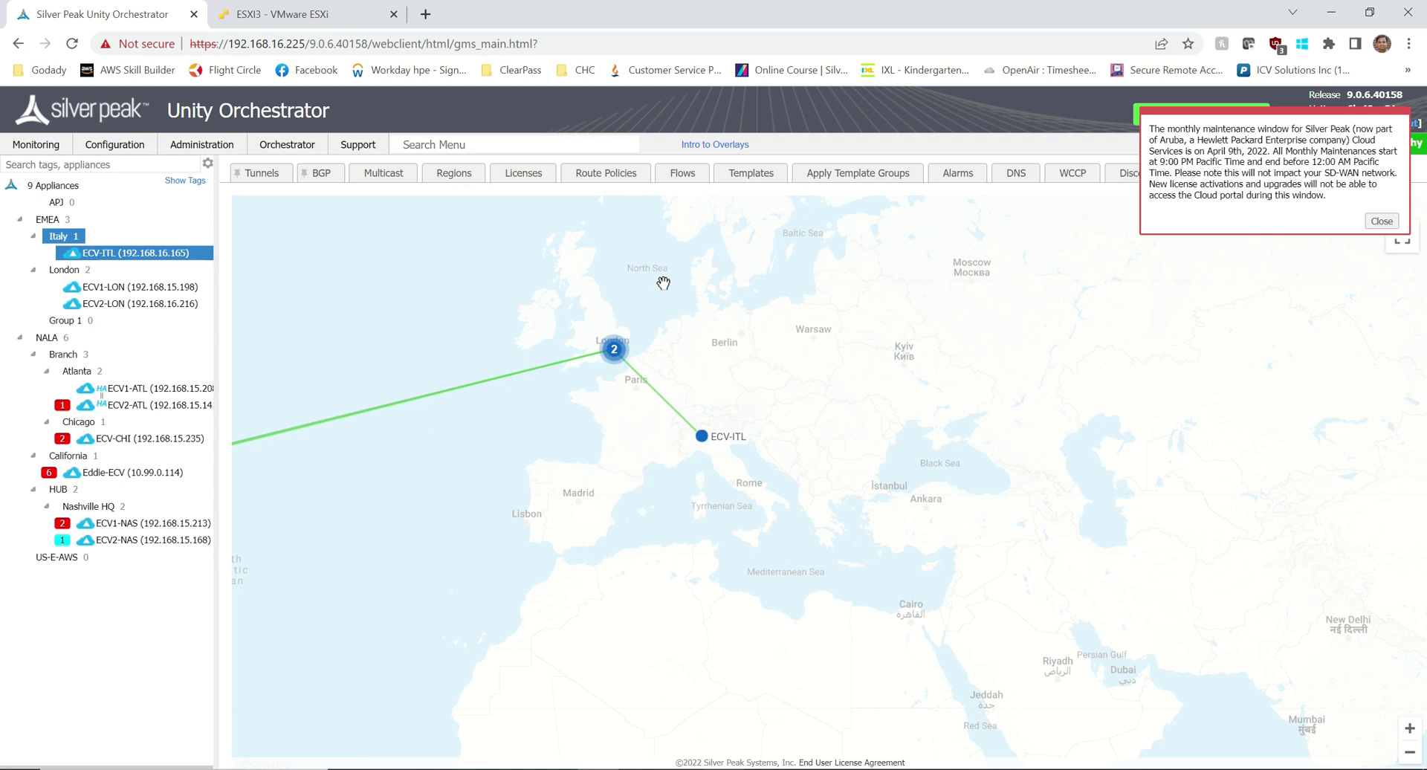
{"action": "left_click", "coordinate": [1383, 220]}
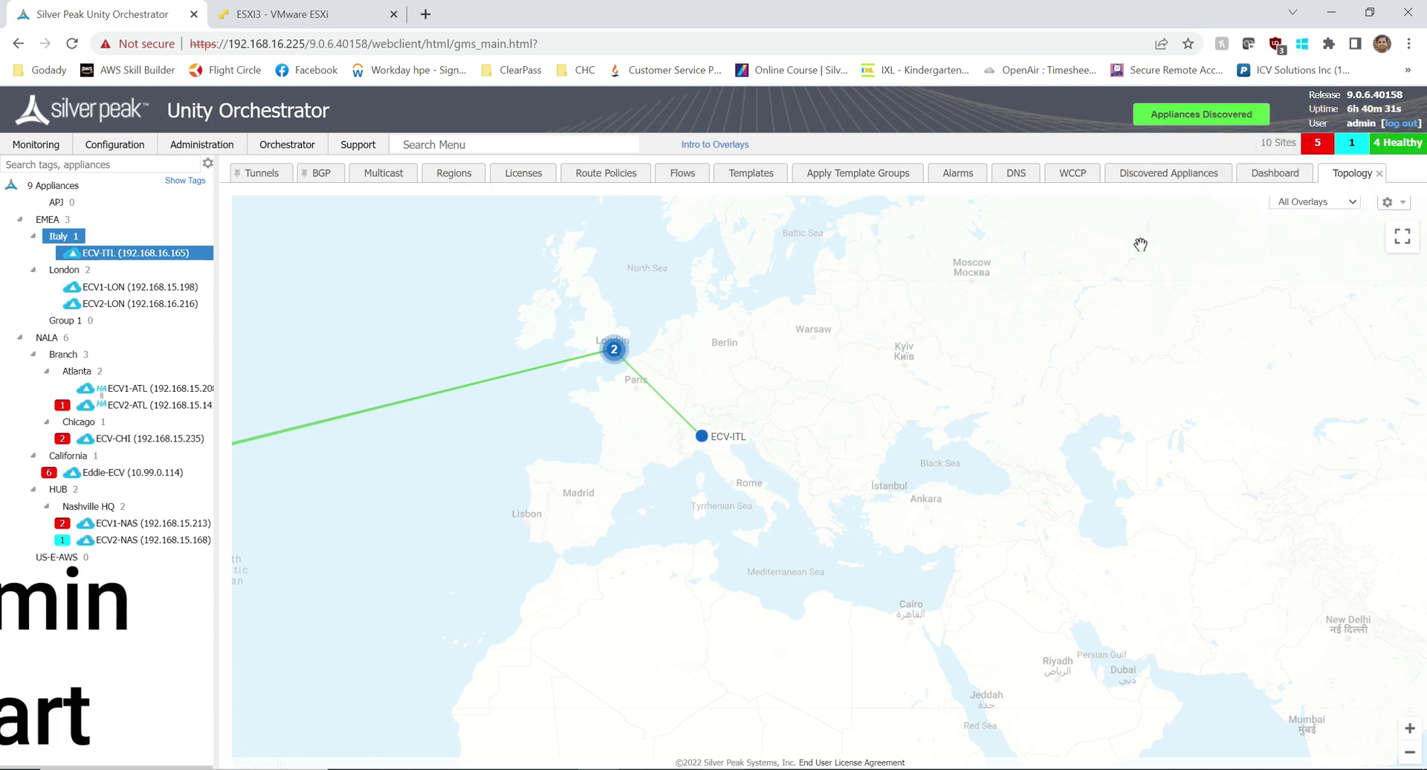
Step: Start a Deploy from OVF/OVA VM using ECV-9.0.3.1_89678.ova and name it ECV1-ITL
{"action": "left_click", "coordinate": [283, 13]}
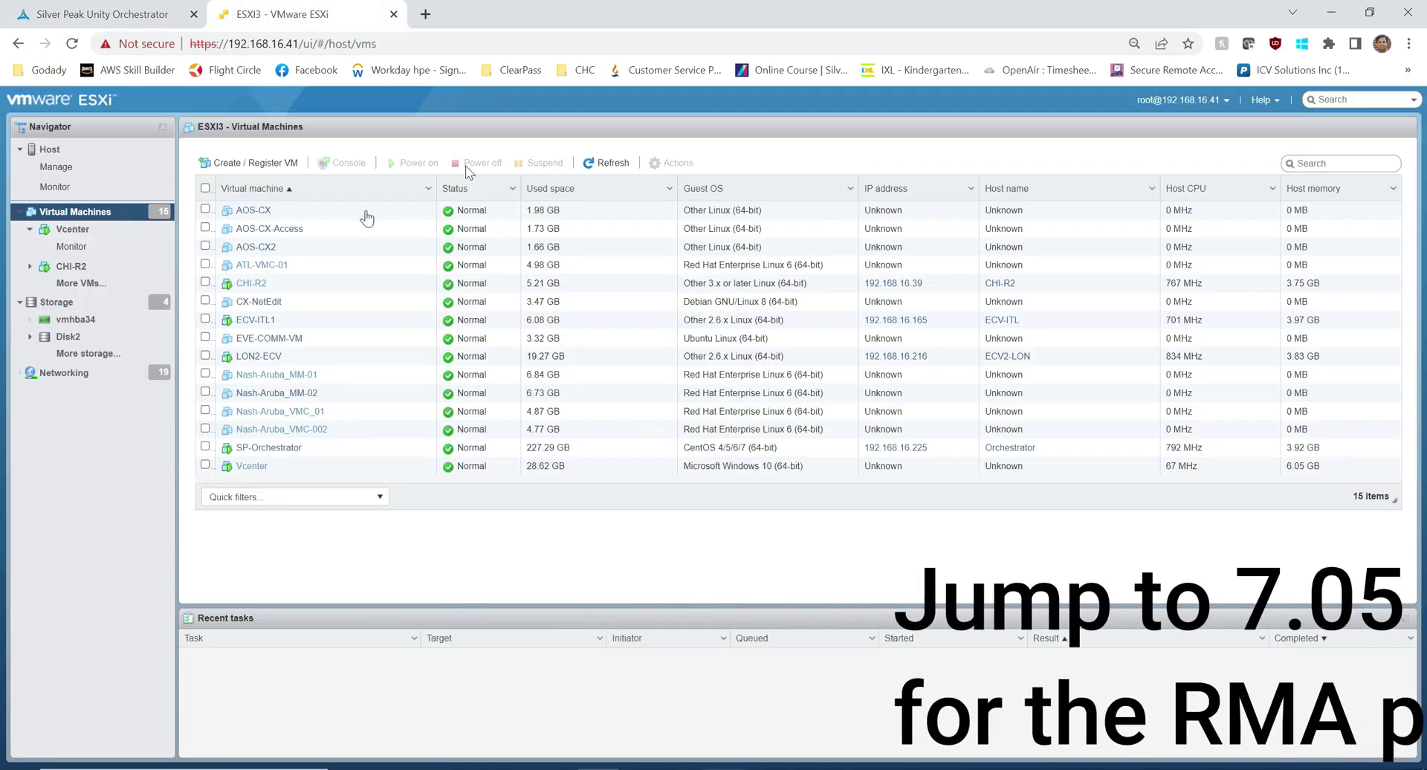
{"action": "left_click", "coordinate": [247, 162]}
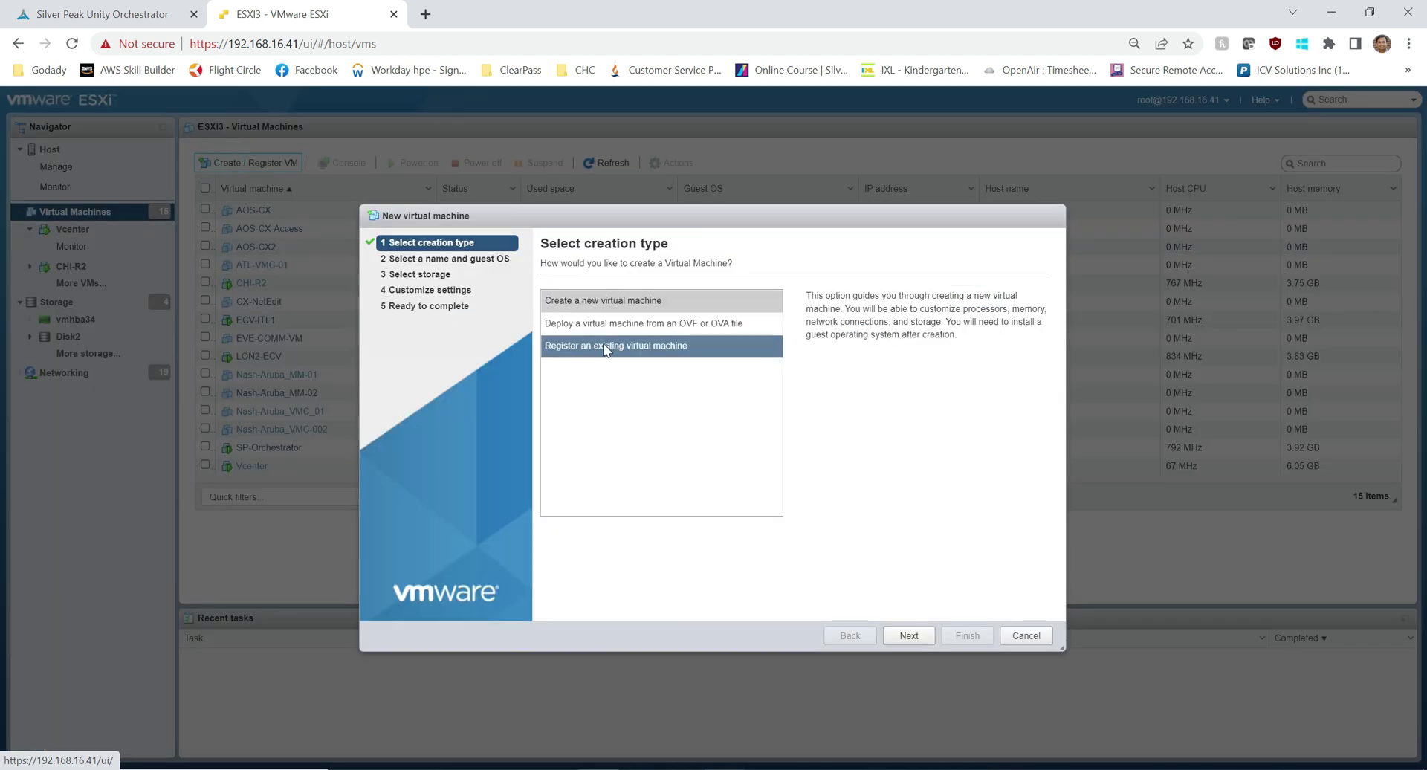
{"action": "left_click", "coordinate": [600, 324]}
{"action": "left_click", "coordinate": [919, 640]}
{"action": "left_click", "coordinate": [740, 474]}
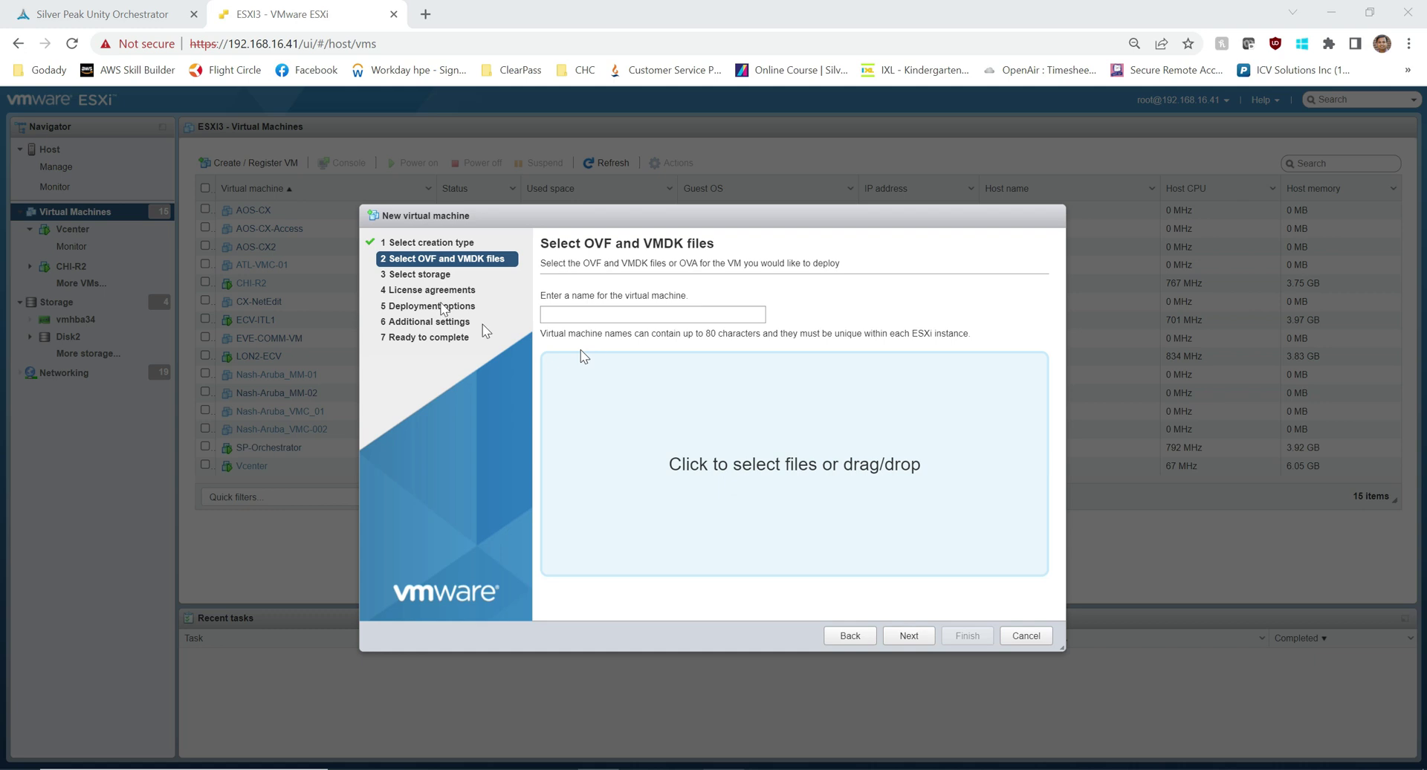
{"action": "double_click", "coordinate": [214, 136]}
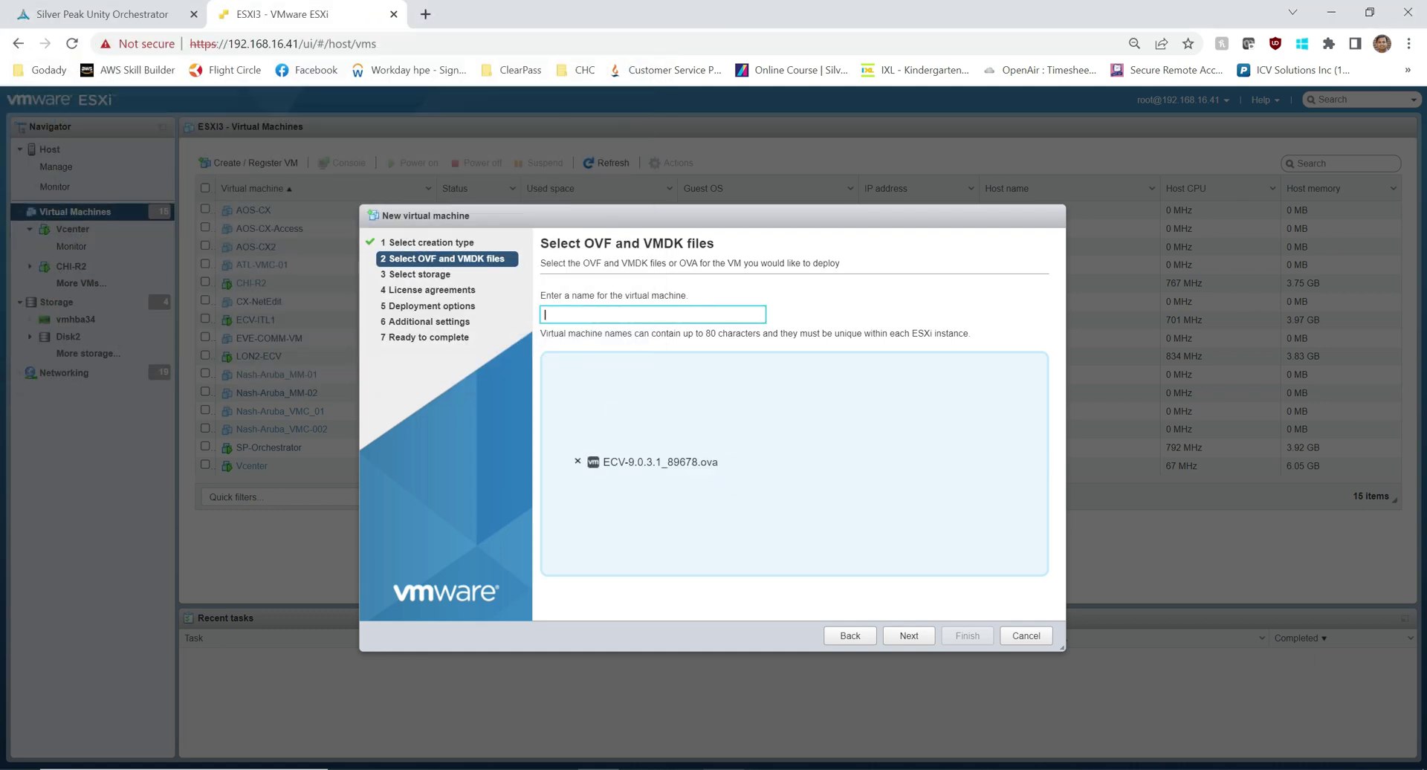
{"action": "type", "text": "ECV1-ITL"}
Step: Place the VM on the Disk2 datastore, map it to VM Network, and finish the deployment
{"action": "left_click", "coordinate": [924, 638]}
{"action": "left_click", "coordinate": [914, 369]}
{"action": "left_click", "coordinate": [908, 635]}
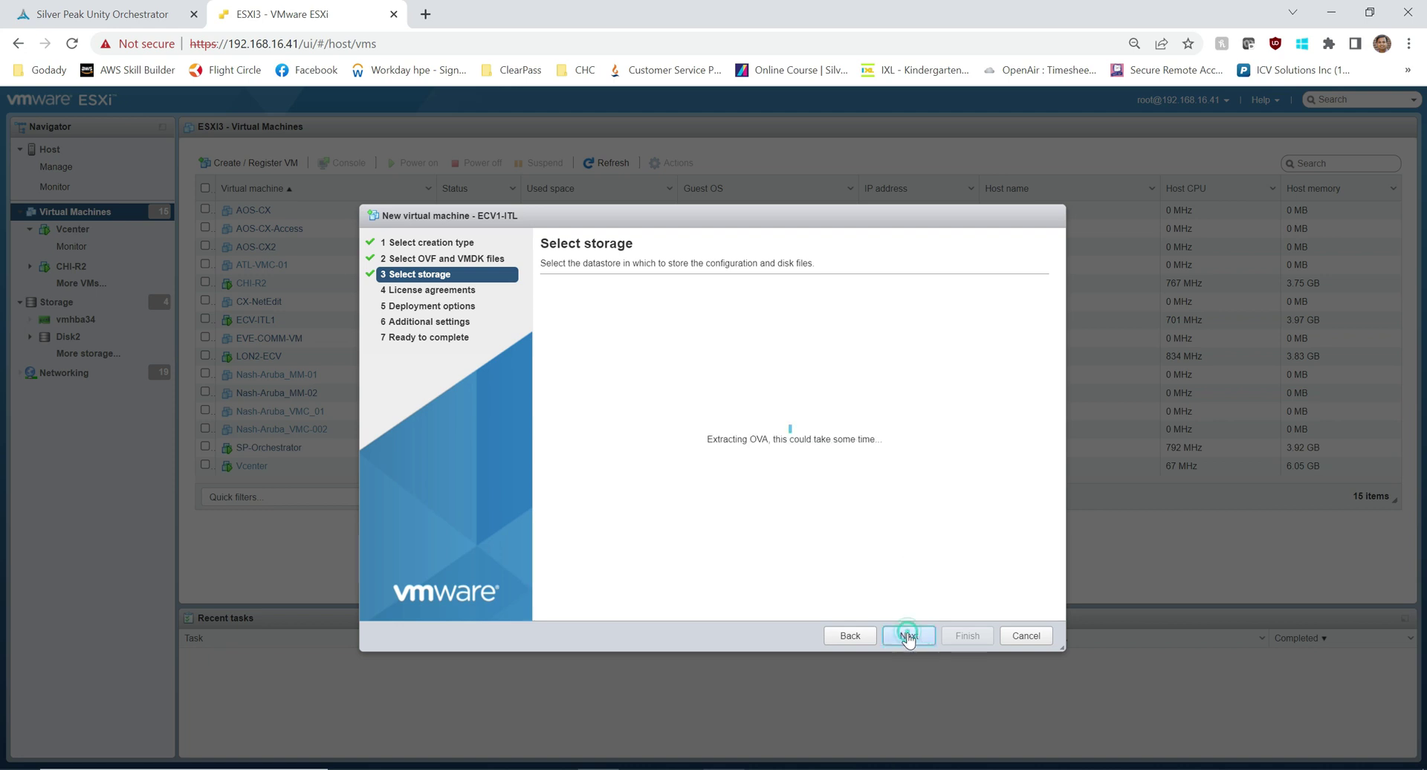
{"action": "left_click", "coordinate": [800, 320]}
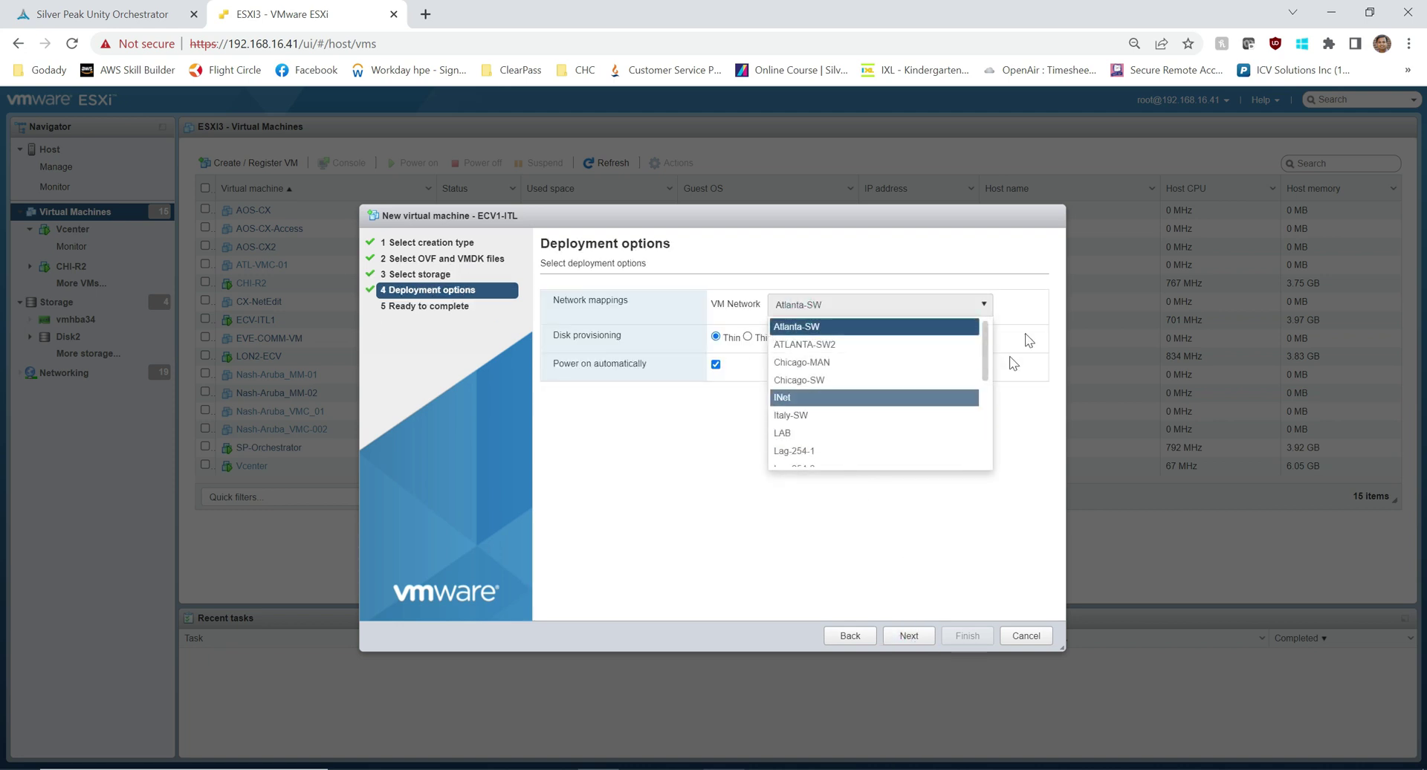
{"action": "scroll", "coordinate": [988, 372], "scroll_direction": "down", "scroll_amount": 1}
{"action": "scroll", "coordinate": [966, 402], "scroll_direction": "down", "scroll_amount": 3}
{"action": "left_click", "coordinate": [795, 436]}
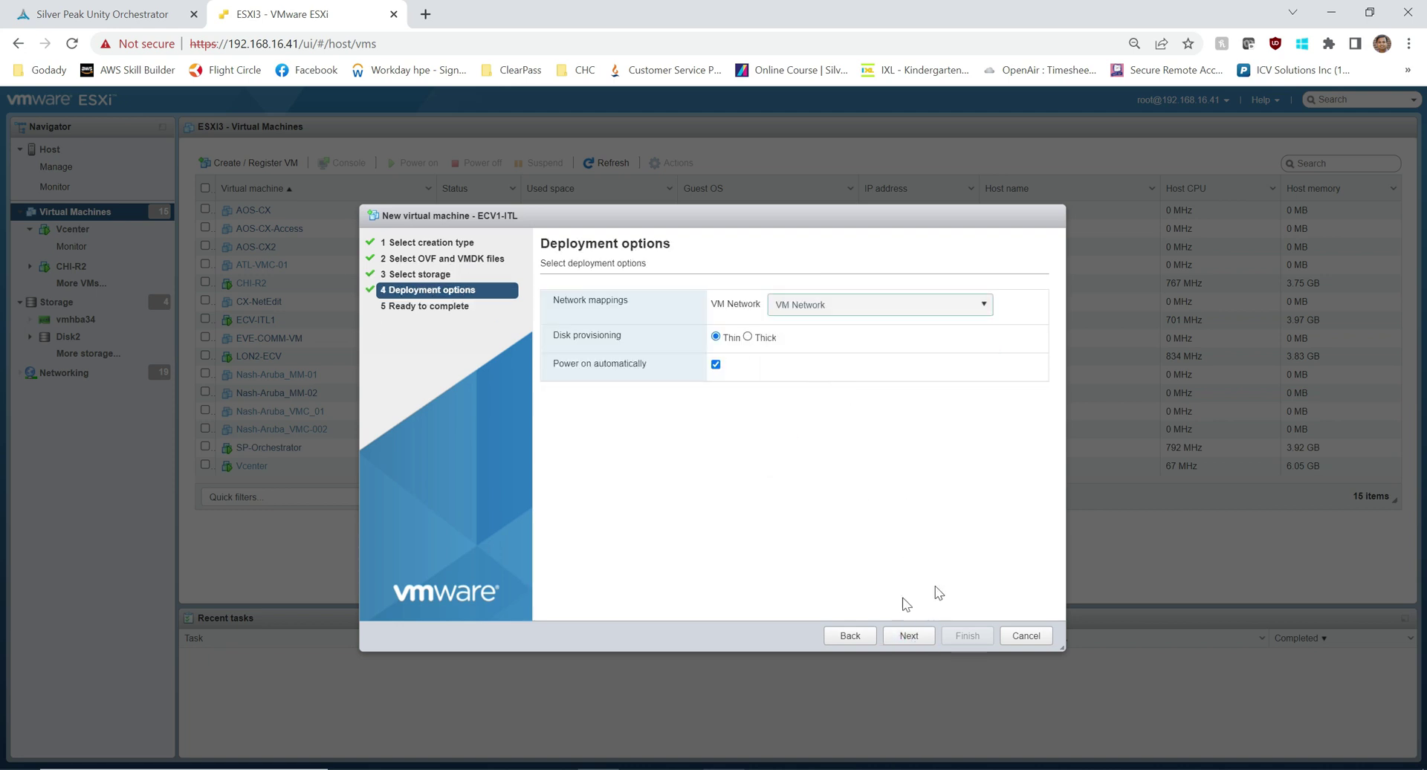
{"action": "left_click", "coordinate": [909, 637]}
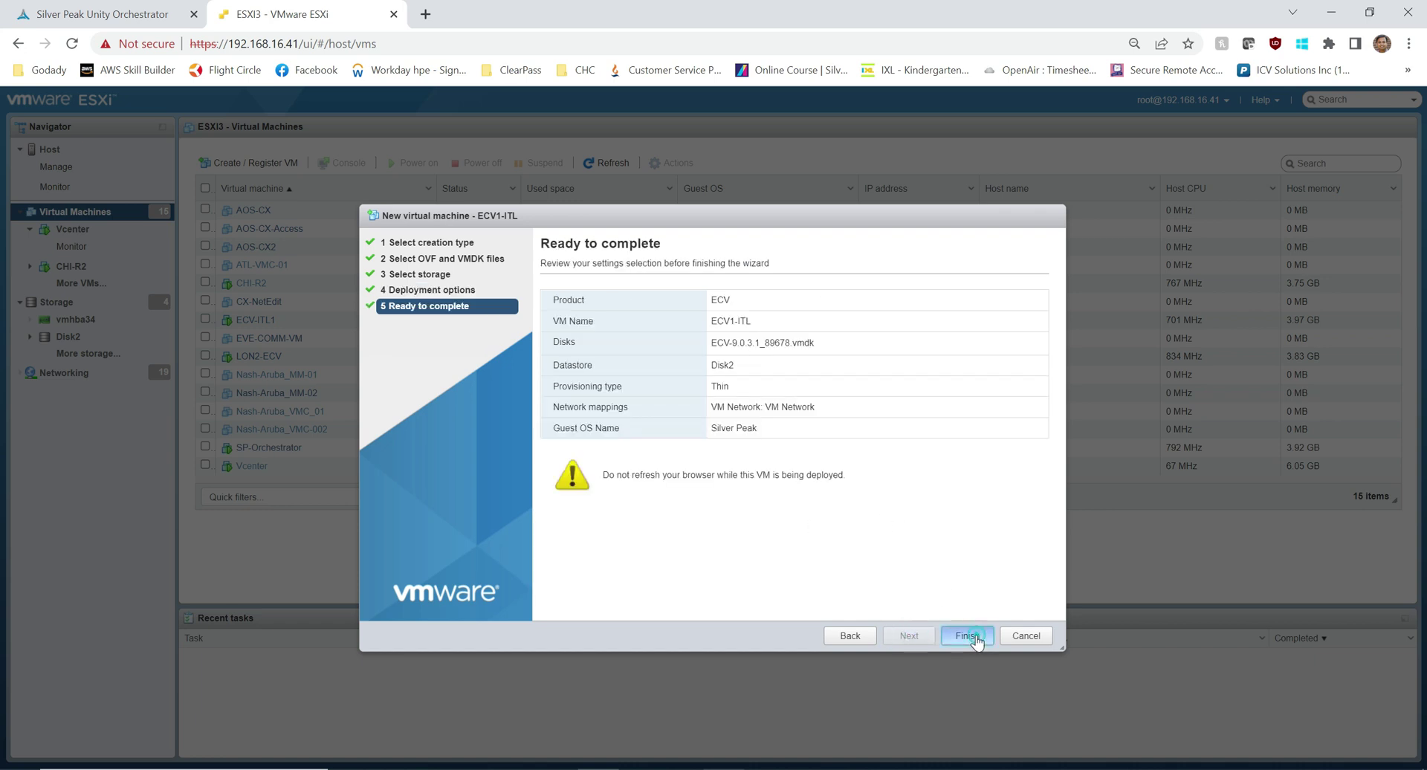
{"action": "left_click", "coordinate": [968, 637]}
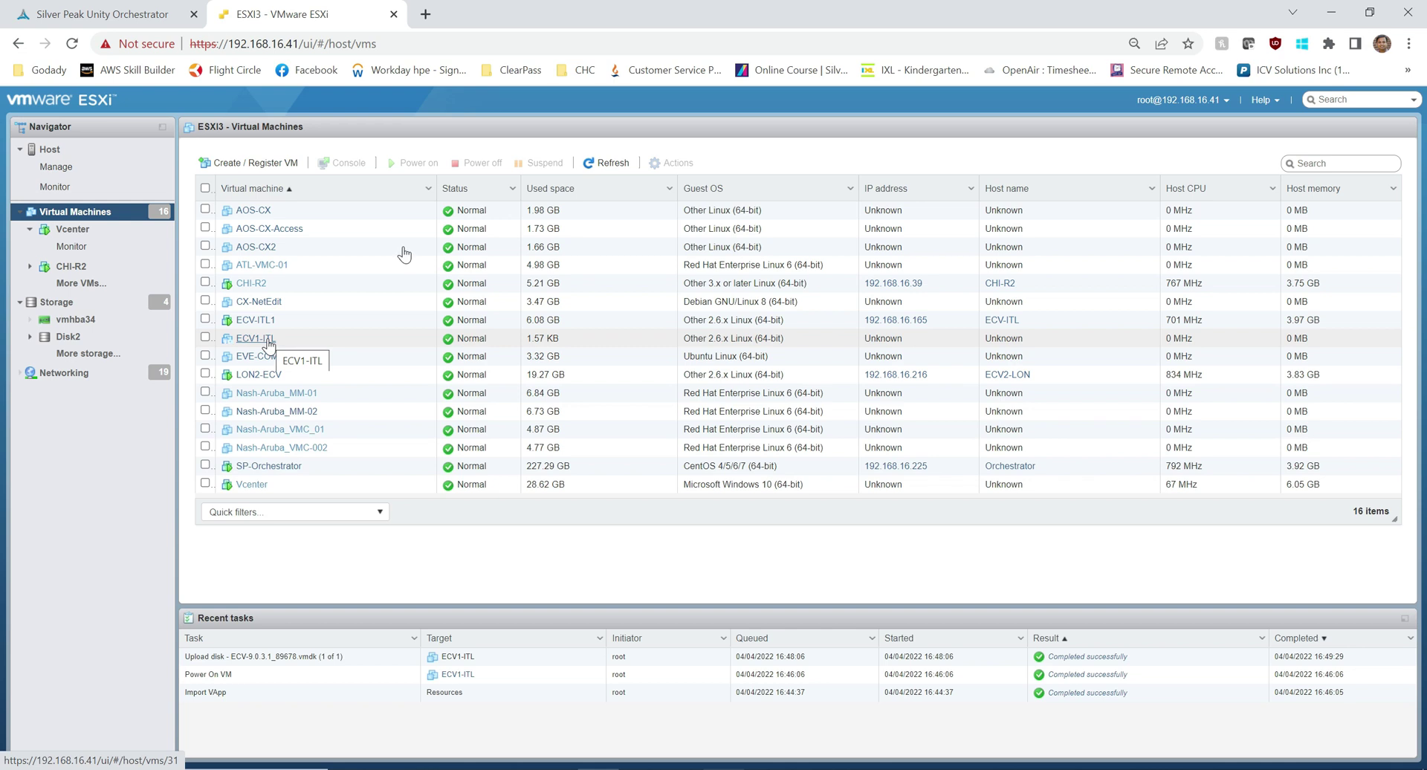
Step: Add a VMXNET 3 network adapter connected to Italy-SW to ECV1-ITL and save it
{"action": "left_click", "coordinate": [603, 164]}
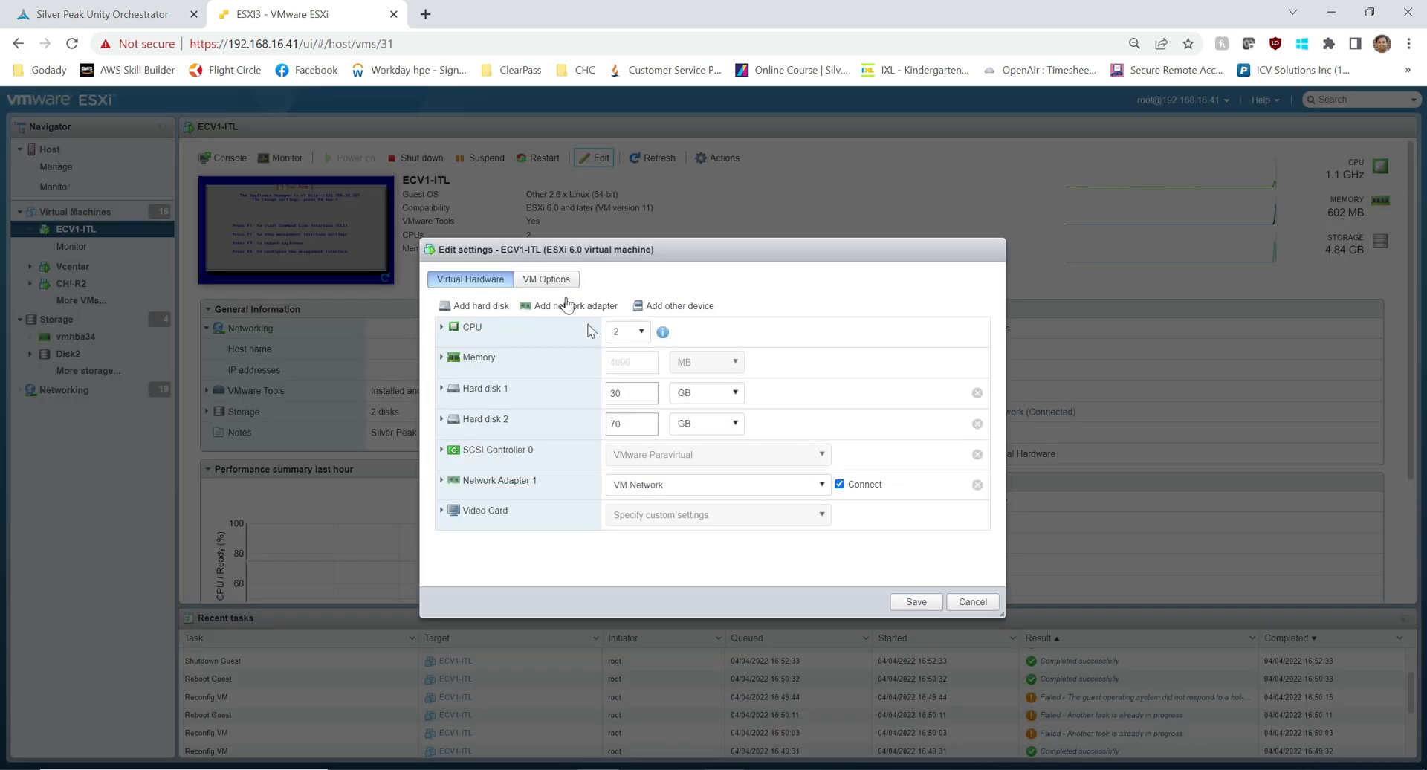
{"action": "left_click", "coordinate": [566, 306]}
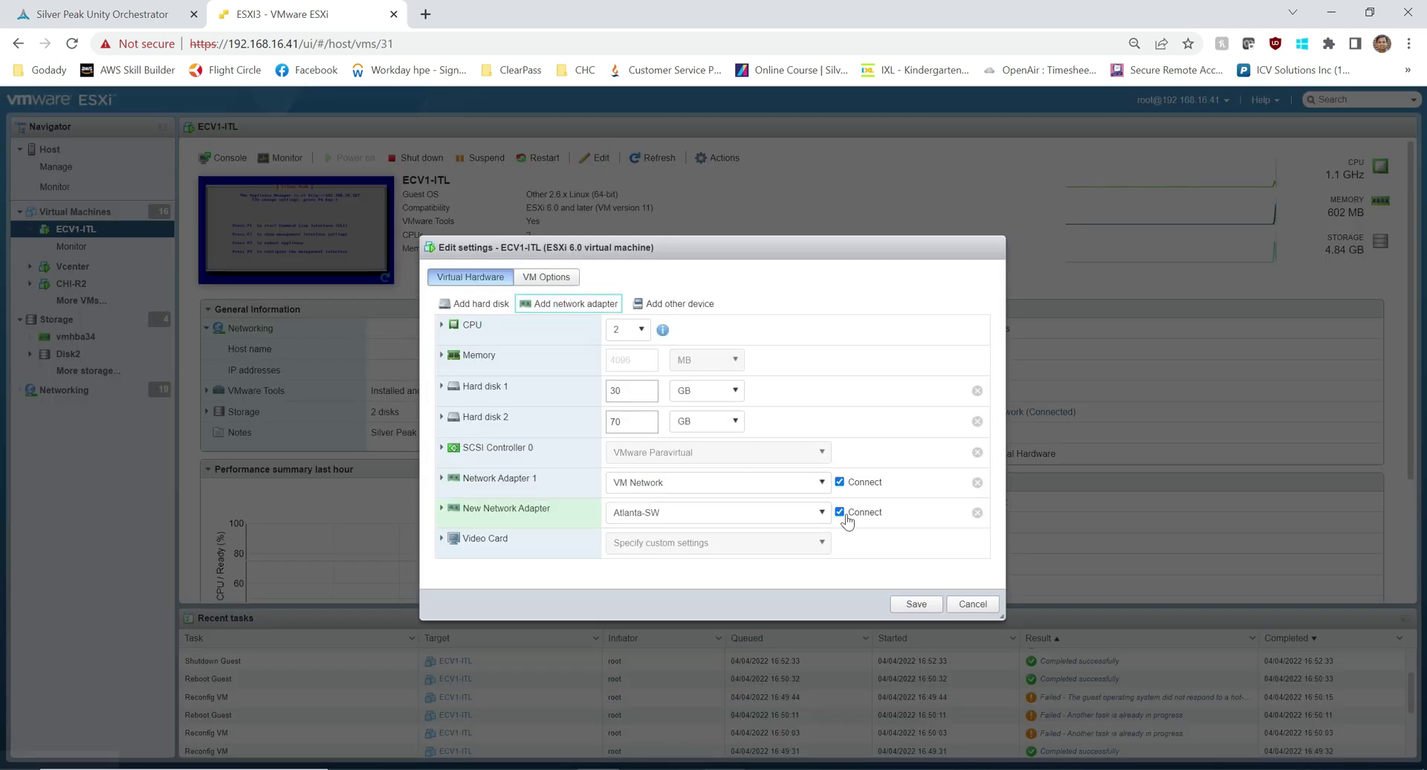
{"action": "left_click", "coordinate": [788, 523]}
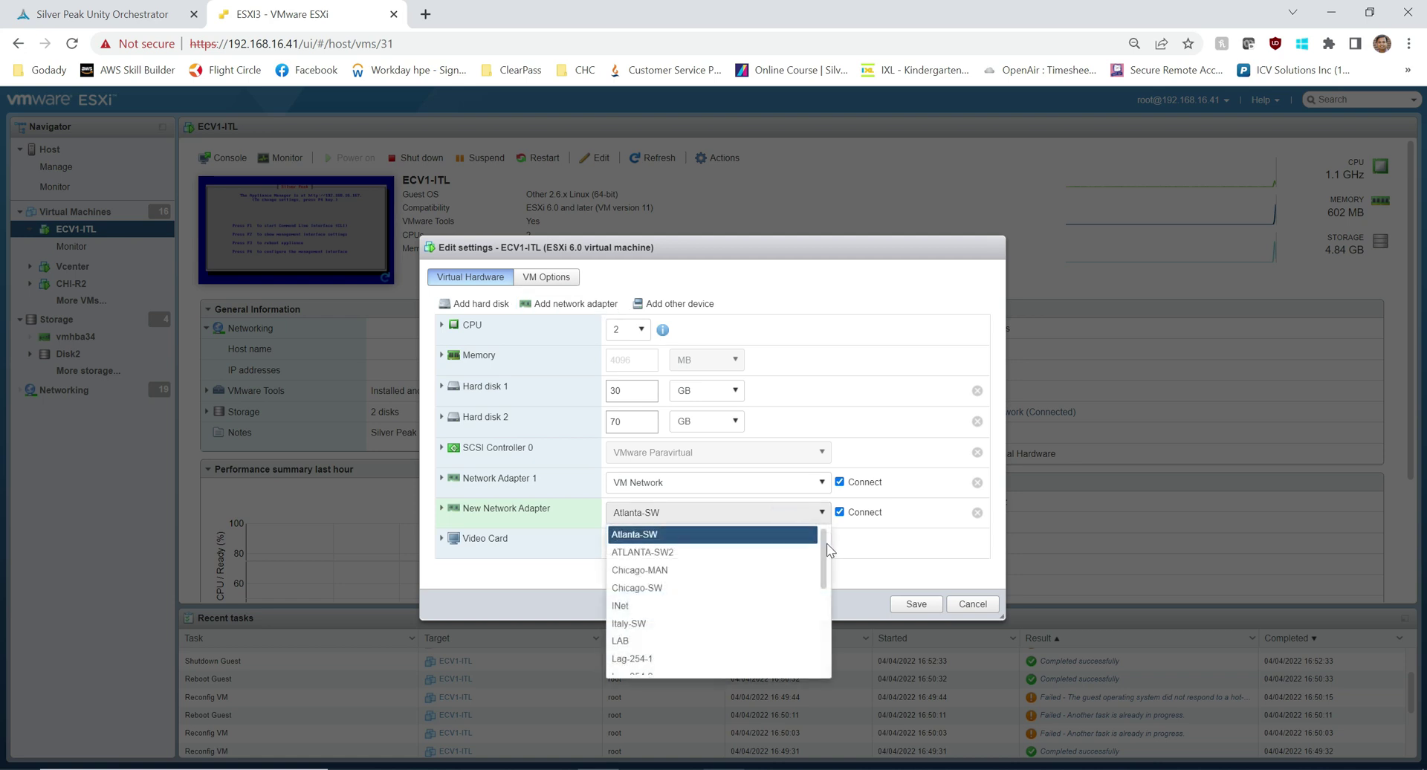
{"action": "mouse_move", "coordinate": [823, 556]}
{"action": "left_mouse_down"}
{"action": "mouse_move", "coordinate": [819, 647]}
{"action": "mouse_move", "coordinate": [815, 559]}
{"action": "left_mouse_up"}
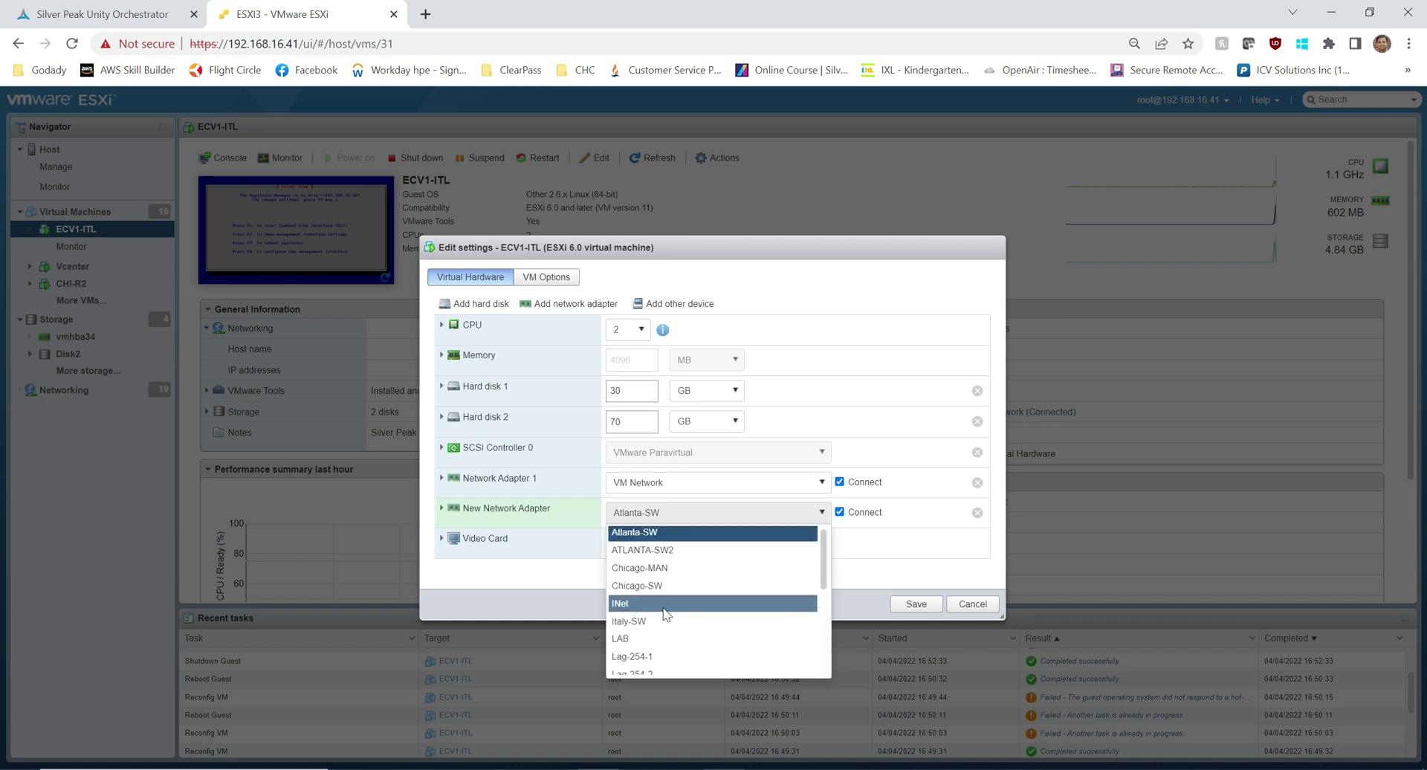
{"action": "left_click", "coordinate": [663, 621]}
{"action": "left_click", "coordinate": [439, 509]}
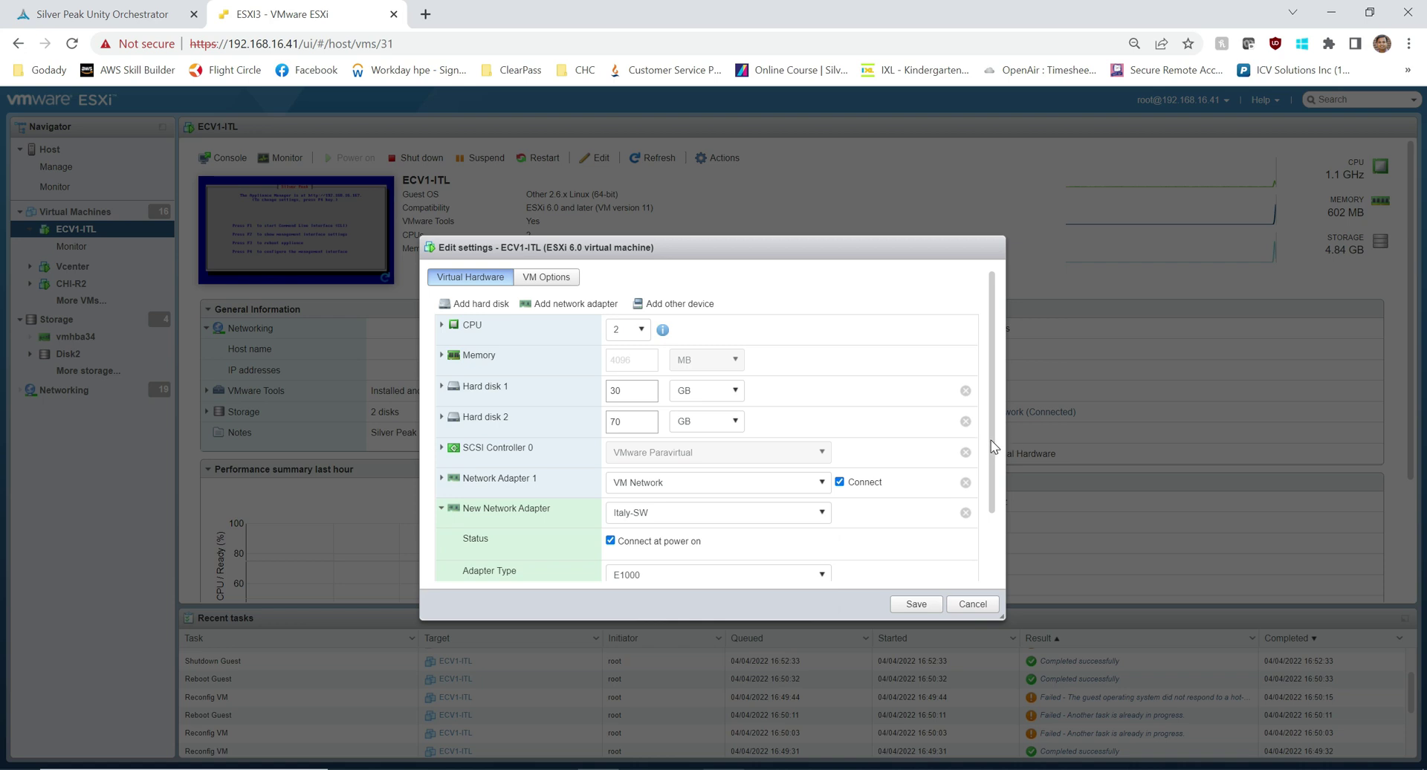
{"action": "left_click_drag", "start_coordinate": [993, 446], "coordinate": [993, 496]}
{"action": "left_click", "coordinate": [729, 510]}
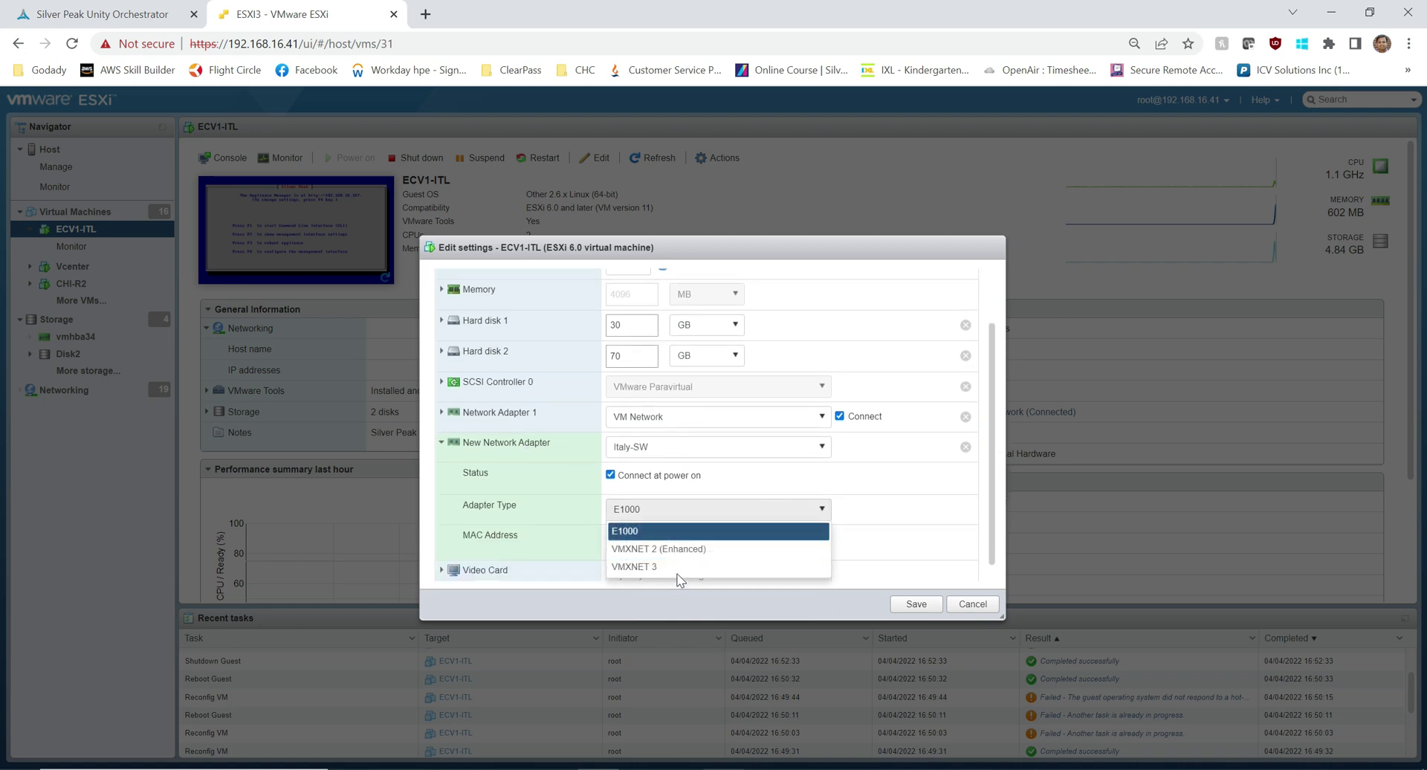
{"action": "left_click", "coordinate": [678, 568]}
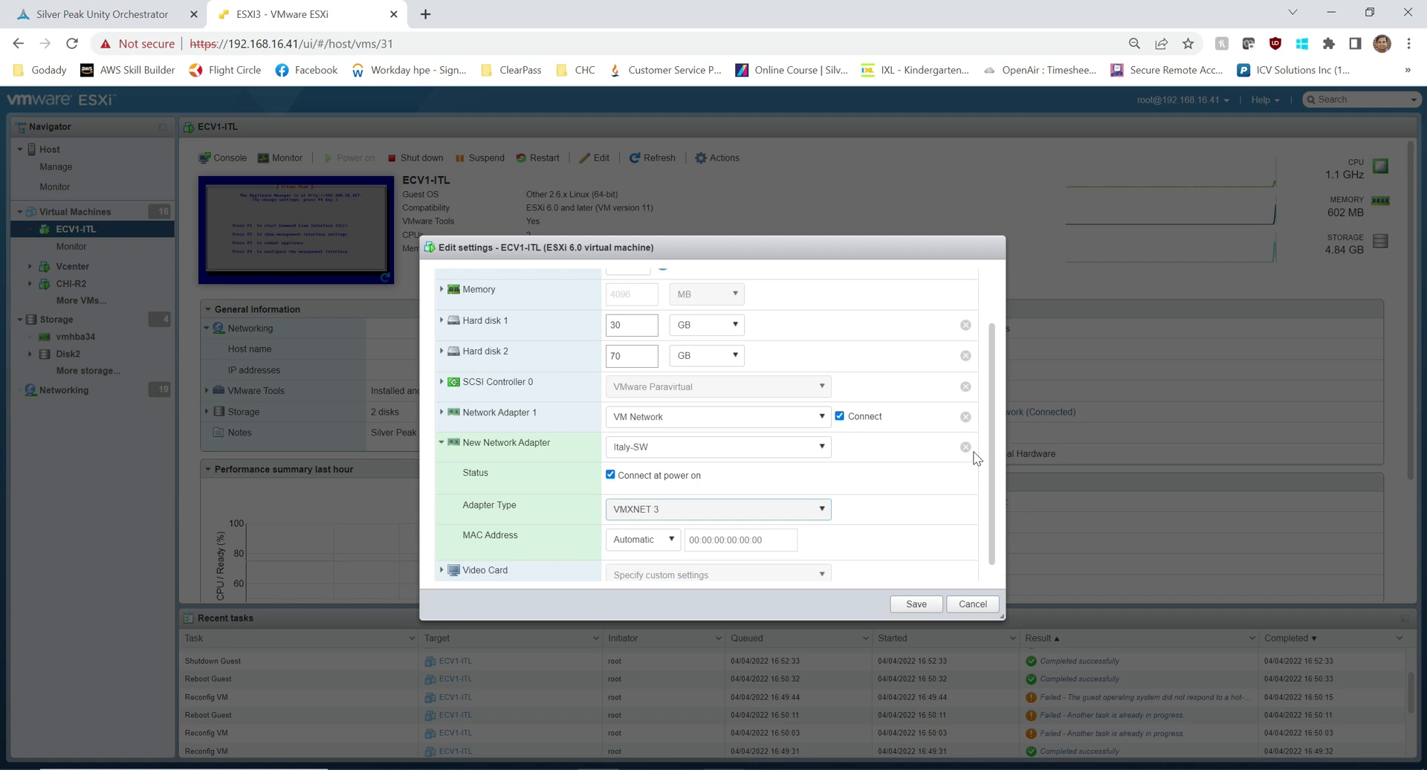
{"action": "left_click", "coordinate": [914, 603]}
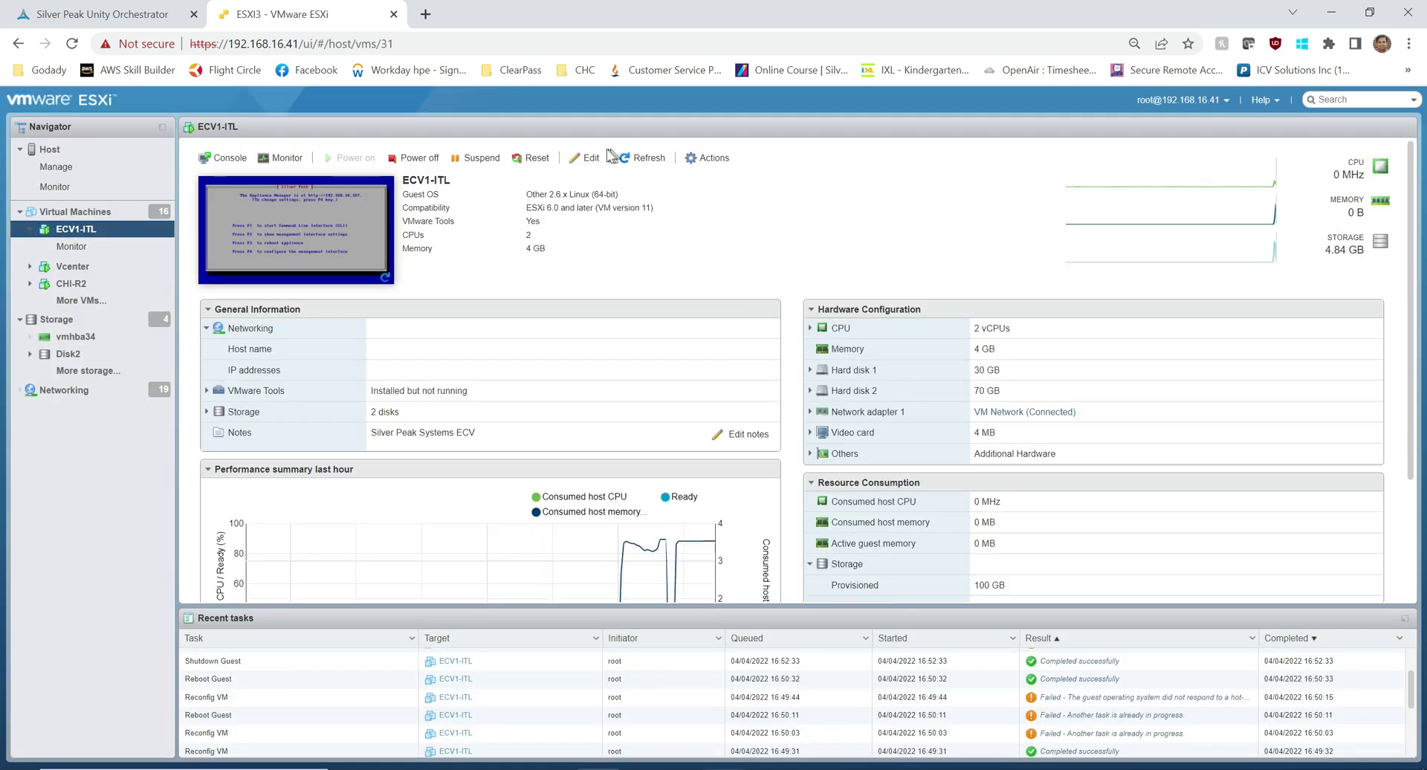
Step: Add a third network adapter on MPLS with adapter type VMXNET 3 and save it
{"action": "left_click", "coordinate": [584, 158]}
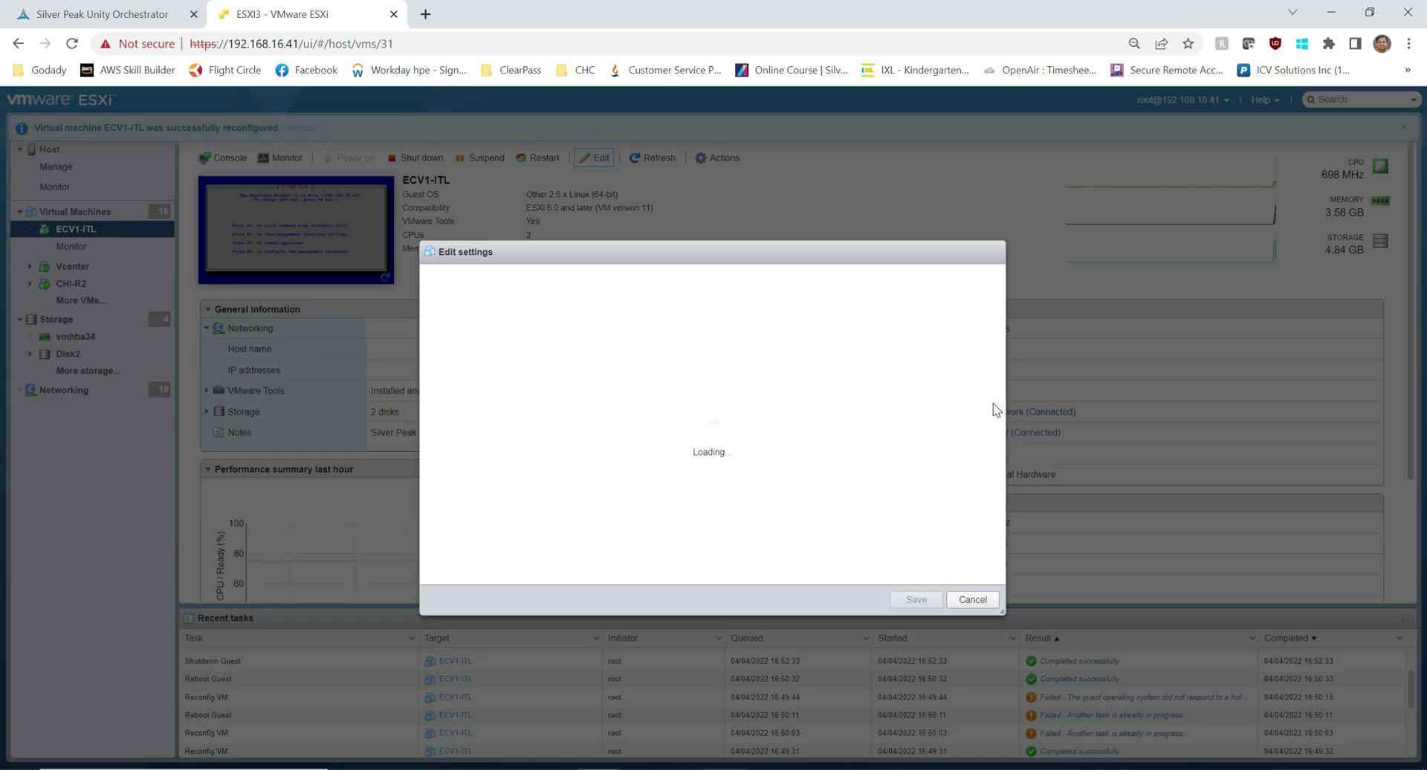
{"action": "left_click", "coordinate": [973, 600]}
{"action": "left_click", "coordinate": [594, 157]}
{"action": "left_click", "coordinate": [572, 304]}
{"action": "left_click", "coordinate": [727, 548]}
{"action": "left_click", "coordinate": [706, 653]}
{"action": "scroll", "coordinate": [993, 445], "scroll_direction": "down", "scroll_amount": 3}
{"action": "left_click", "coordinate": [718, 492]}
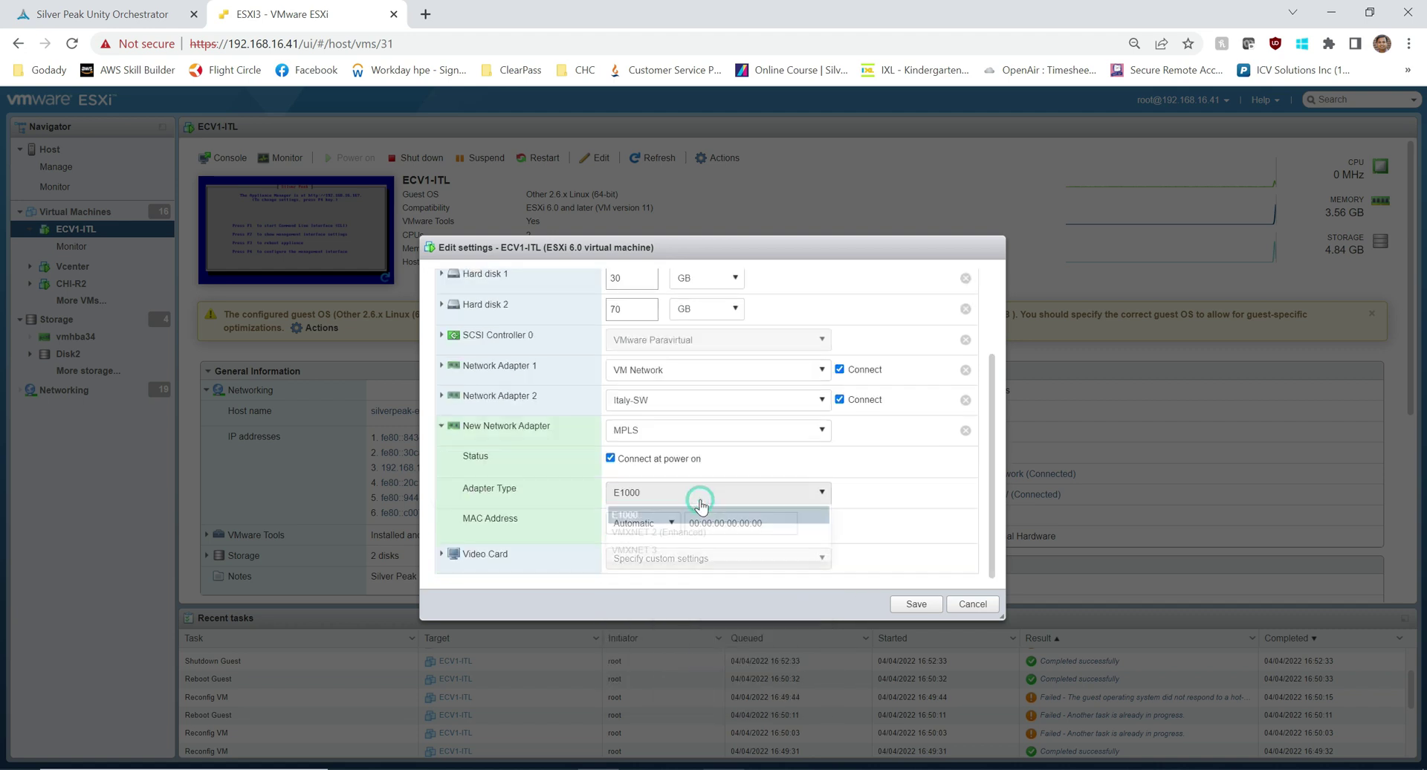
{"action": "left_click", "coordinate": [678, 519]}
{"action": "left_click", "coordinate": [916, 601]}
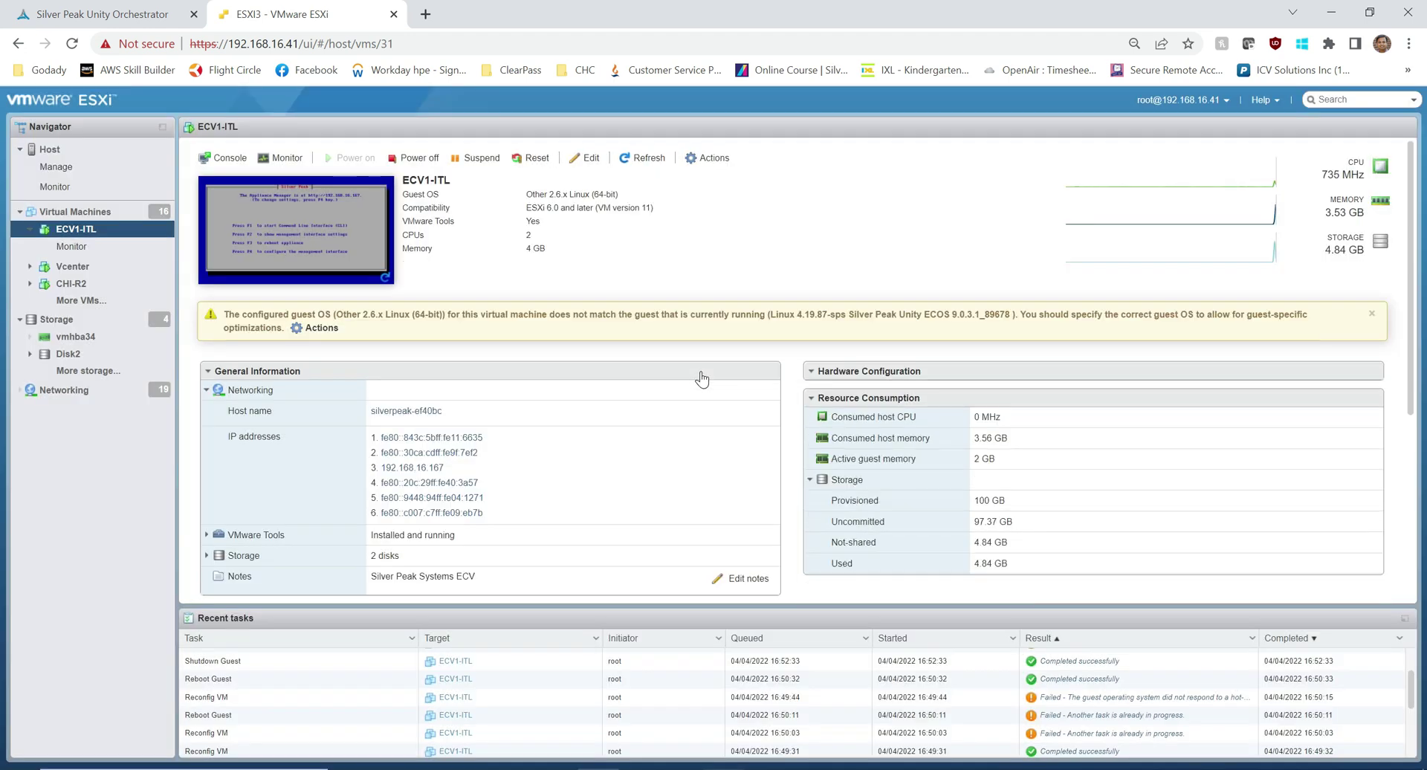
Step: Add a fourth network adapter on INet with adapter type VMXNET 3 and save it
{"action": "left_click", "coordinate": [597, 157]}
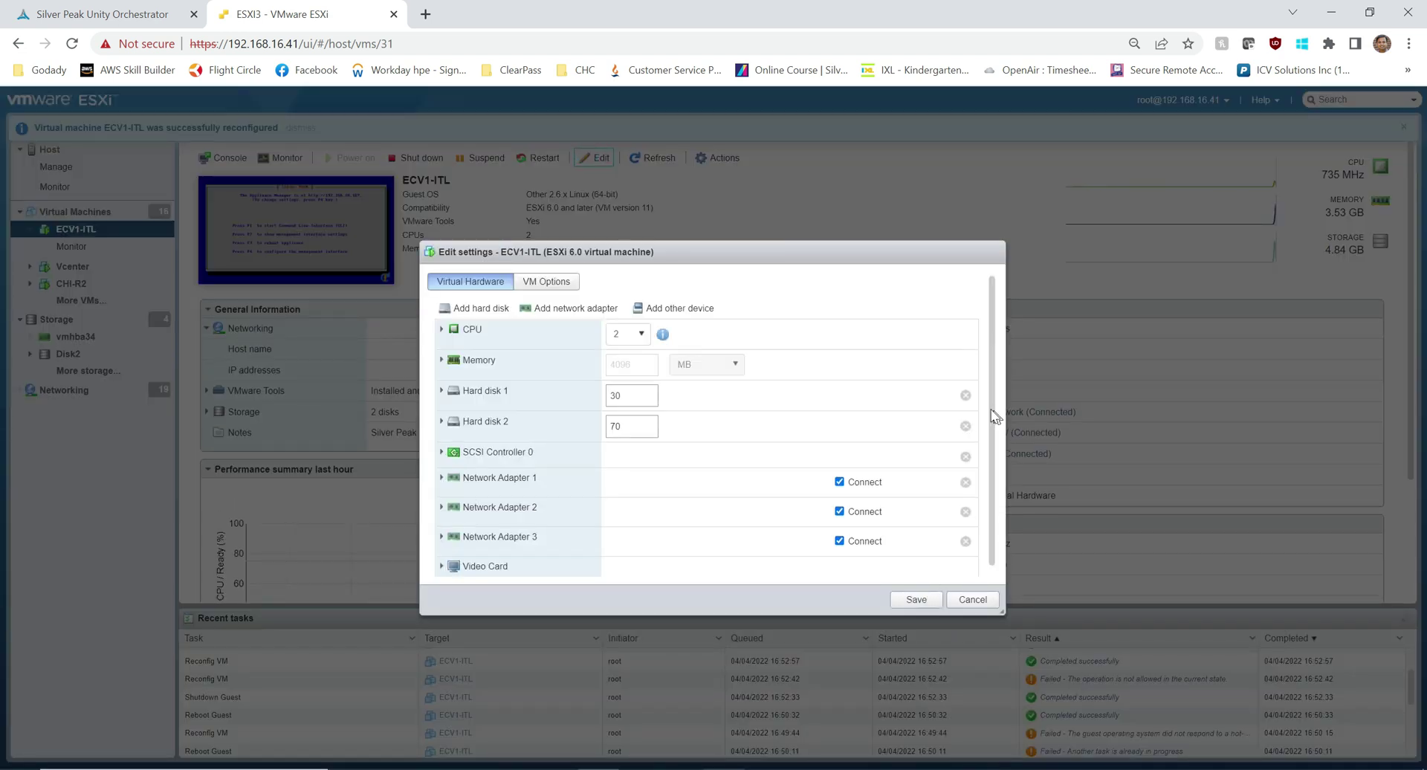
{"action": "left_click", "coordinate": [568, 289]}
{"action": "left_click", "coordinate": [653, 557]}
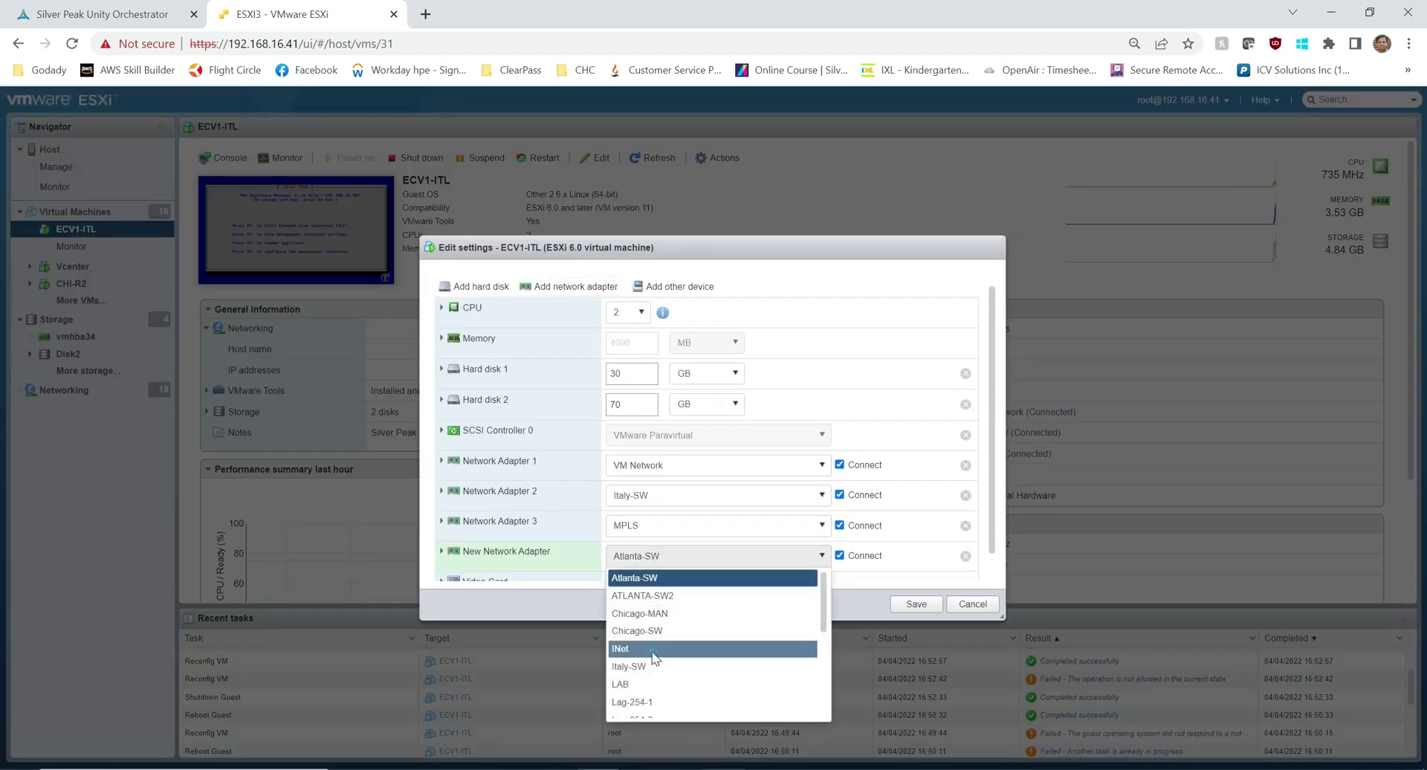
{"action": "left_click", "coordinate": [646, 646]}
{"action": "left_click", "coordinate": [441, 553]}
{"action": "left_click_drag", "start_coordinate": [990, 474], "coordinate": [992, 526]}
{"action": "left_click", "coordinate": [684, 535]}
{"action": "left_click", "coordinate": [654, 599]}
{"action": "scroll", "coordinate": [959, 475], "scroll_direction": "down", "scroll_amount": 2}
{"action": "left_click", "coordinate": [915, 604]}
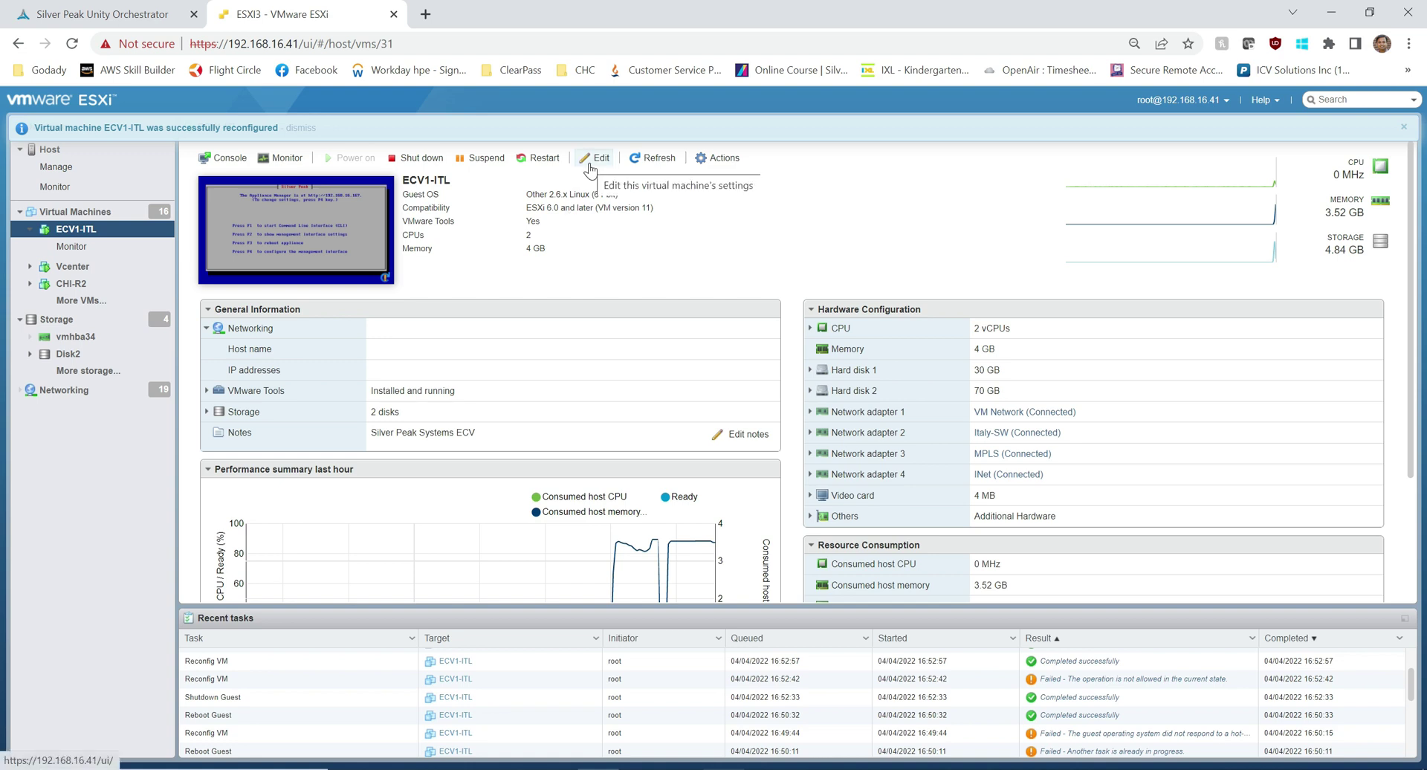
Step: Review Network Adapters 2 and 3 in ECV1-ITL's settings, cancel unchanged, and open the VM console
{"action": "left_click", "coordinate": [591, 159]}
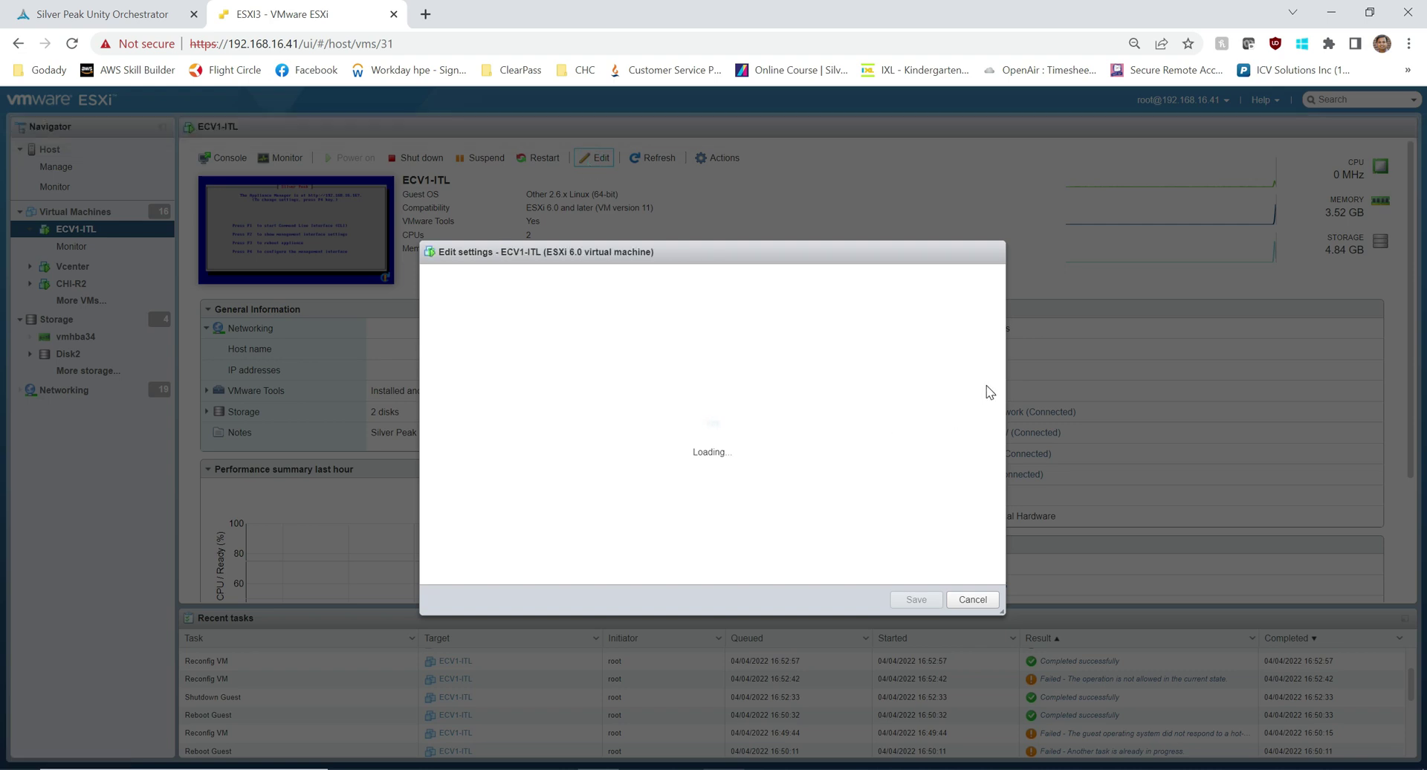
{"action": "scroll", "coordinate": [992, 383], "scroll_direction": "down", "scroll_amount": 2}
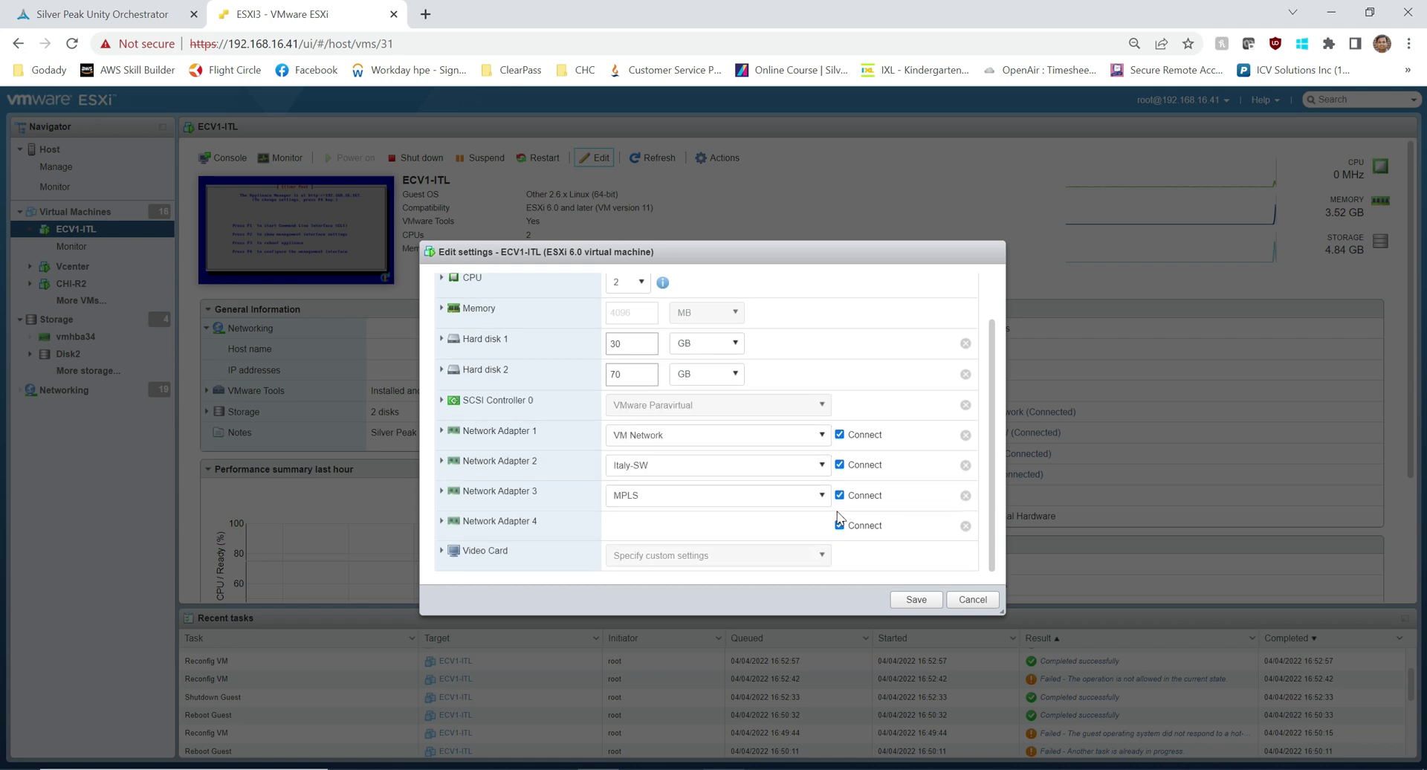
{"action": "left_click", "coordinate": [442, 461]}
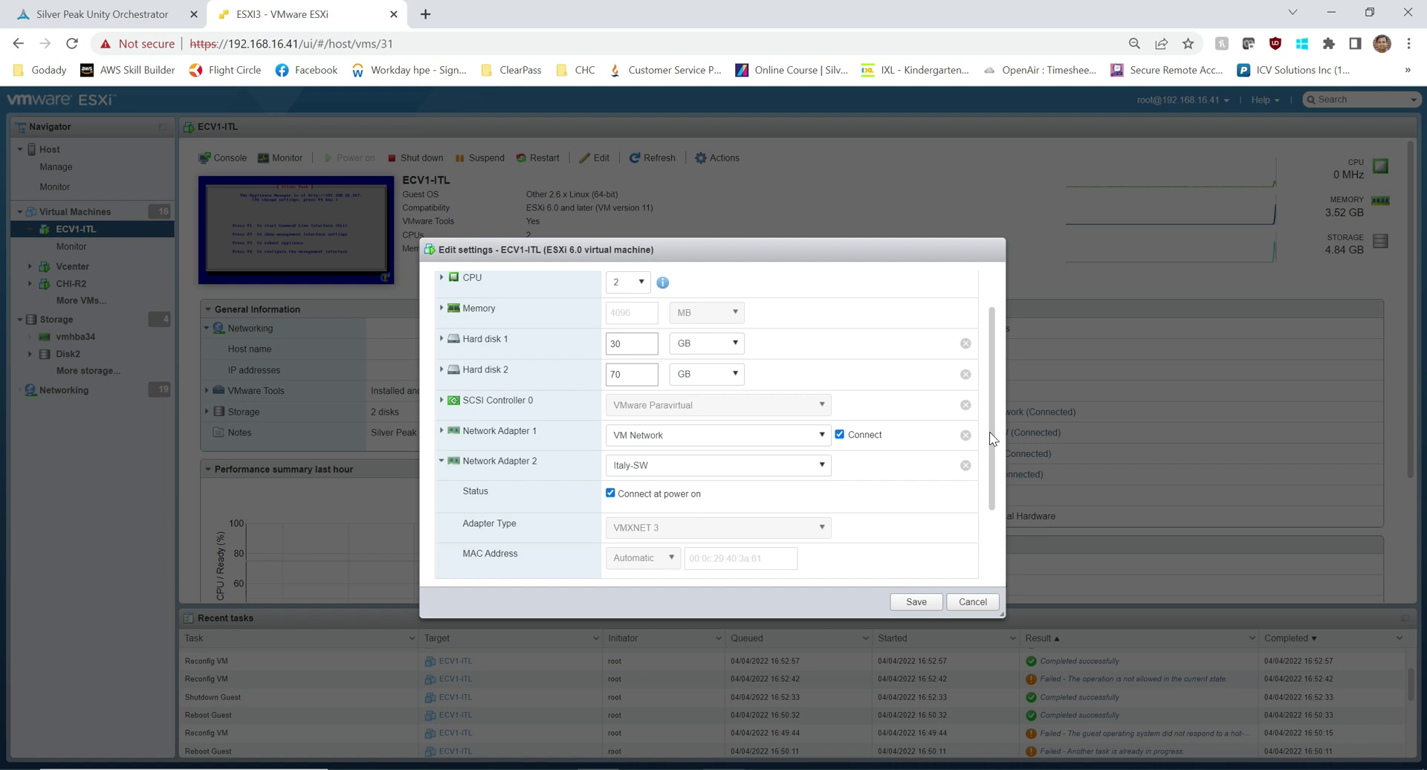
{"action": "left_click_drag", "start_coordinate": [991, 434], "coordinate": [757, 510]}
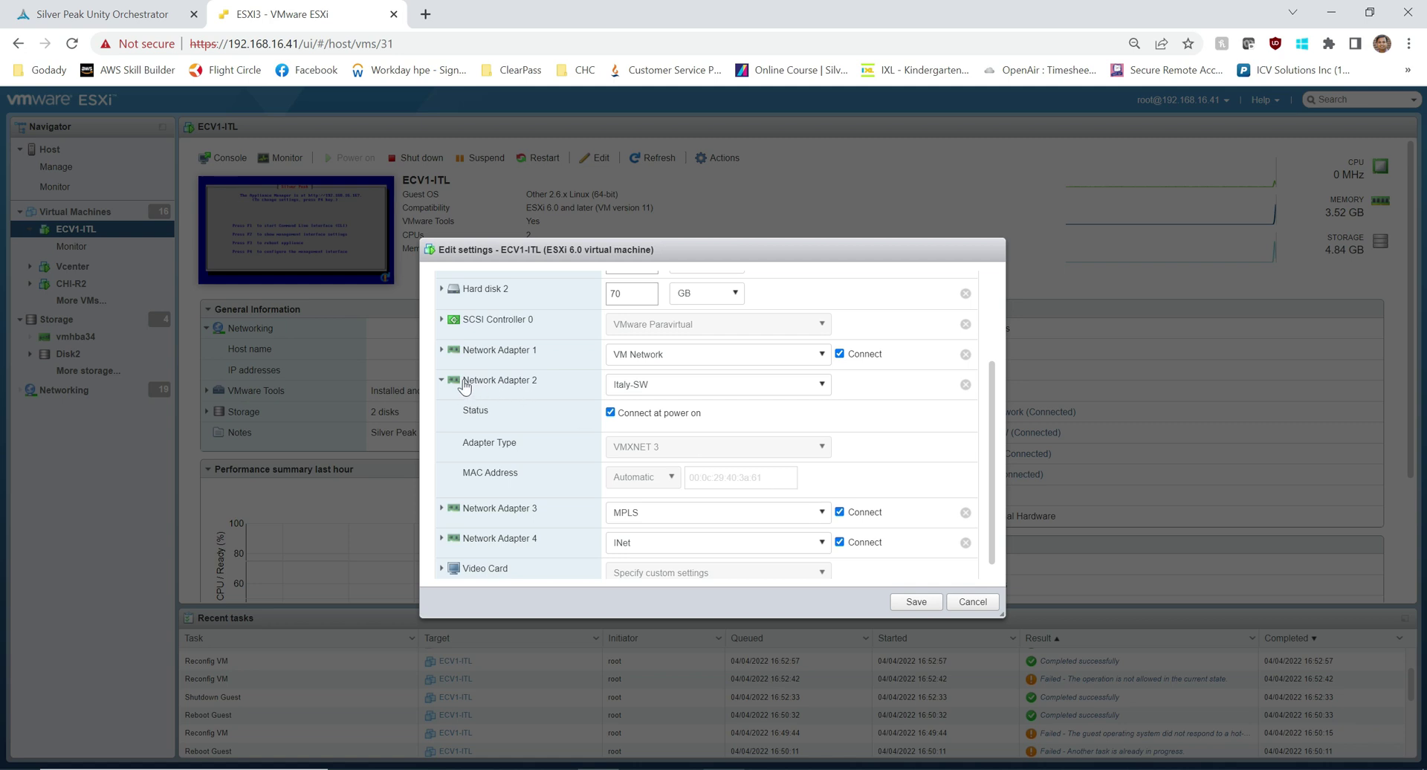
{"action": "left_click", "coordinate": [441, 380]}
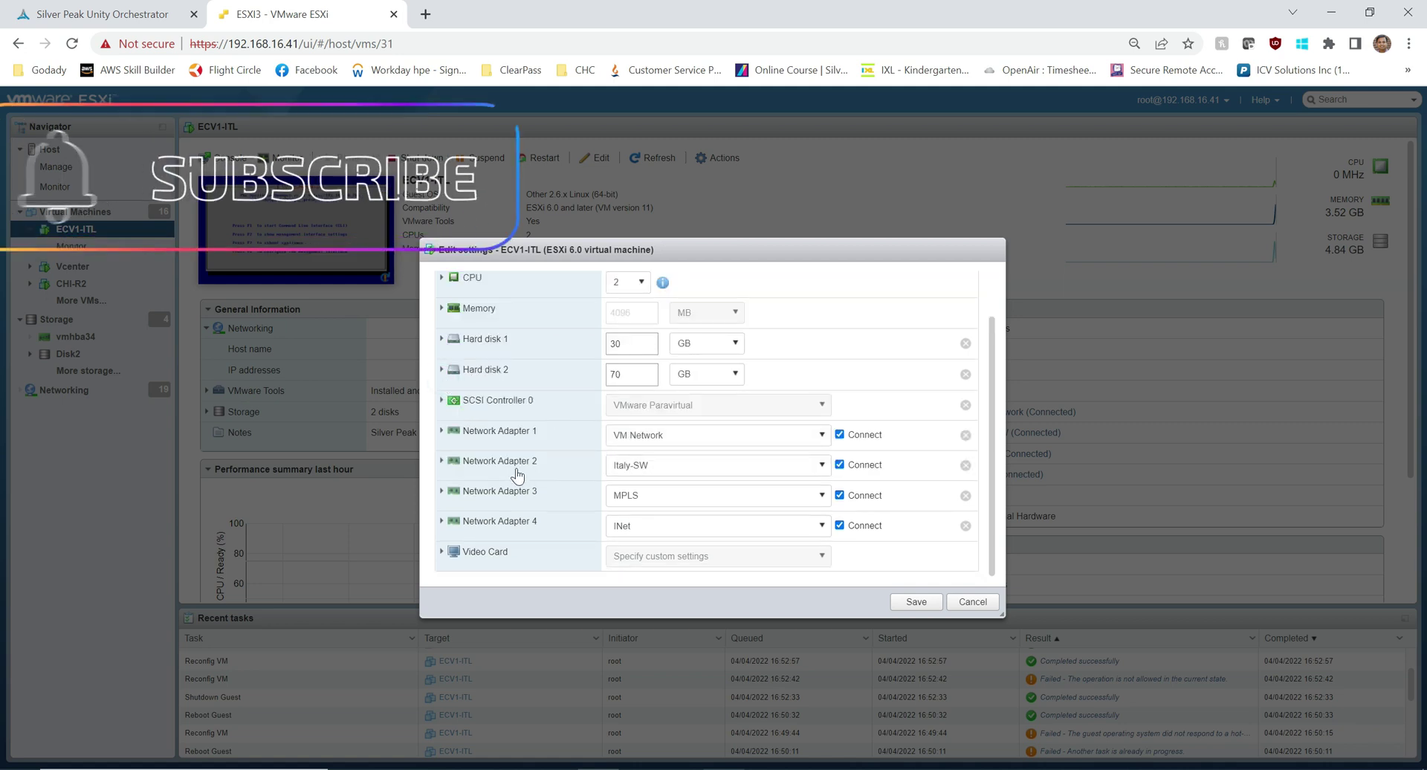
{"action": "left_click", "coordinate": [439, 493]}
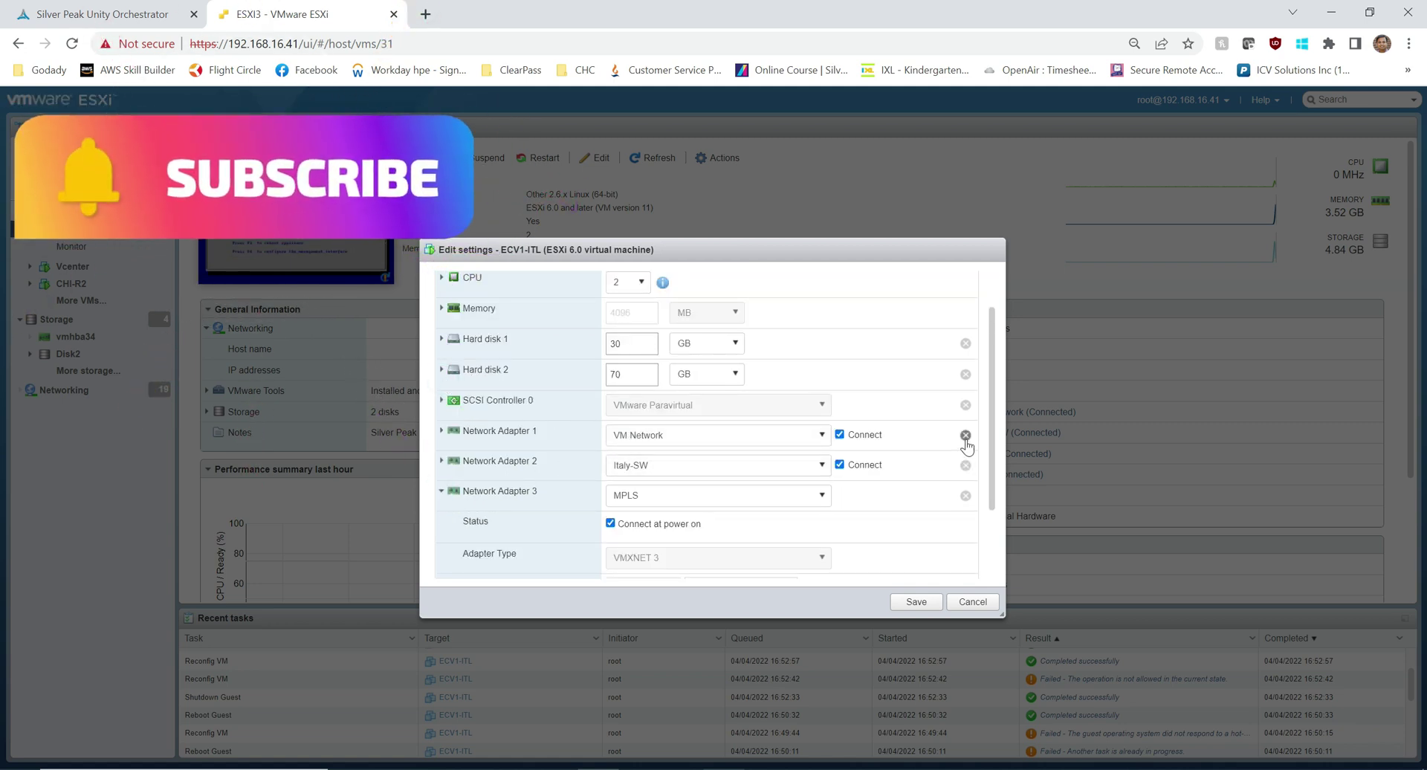
{"action": "left_click_drag", "start_coordinate": [989, 421], "coordinate": [994, 481]}
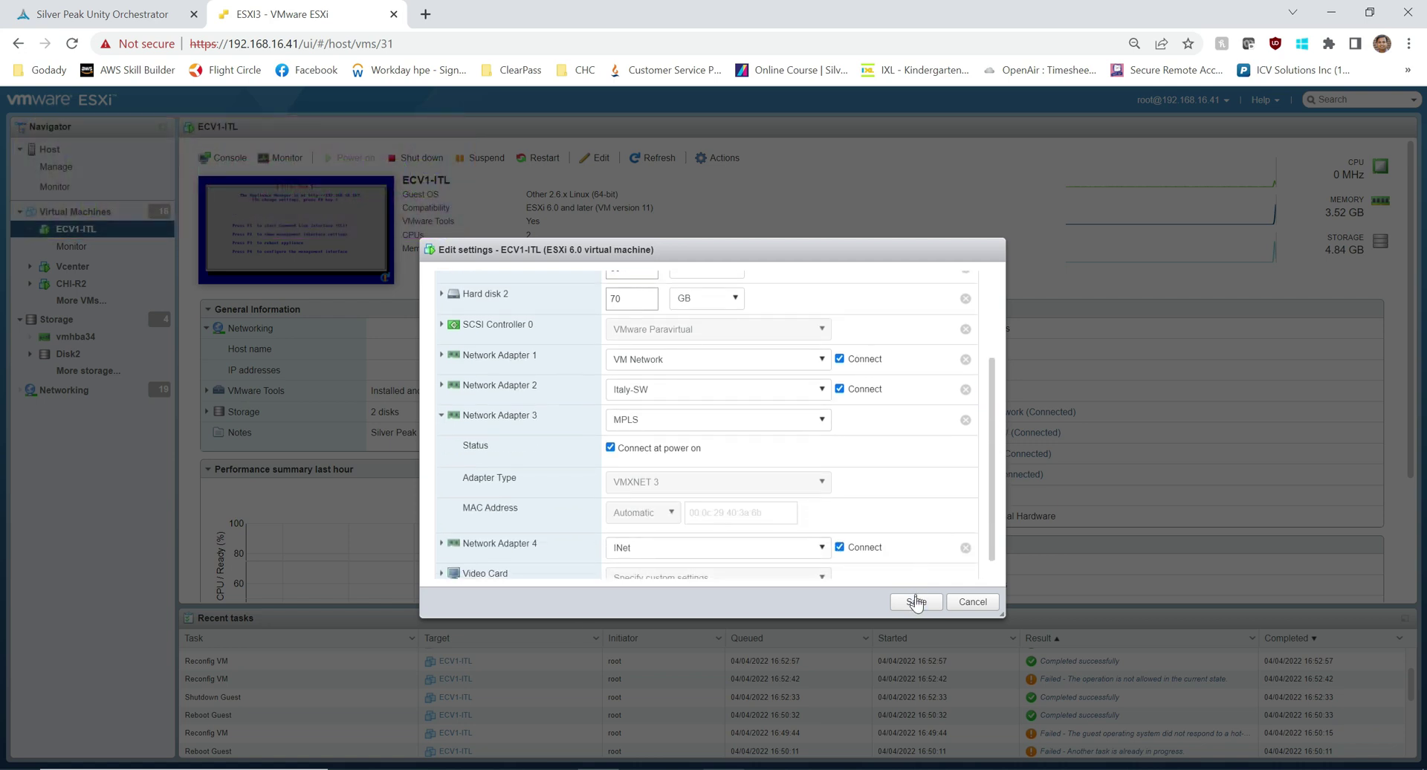
{"action": "left_click", "coordinate": [972, 601]}
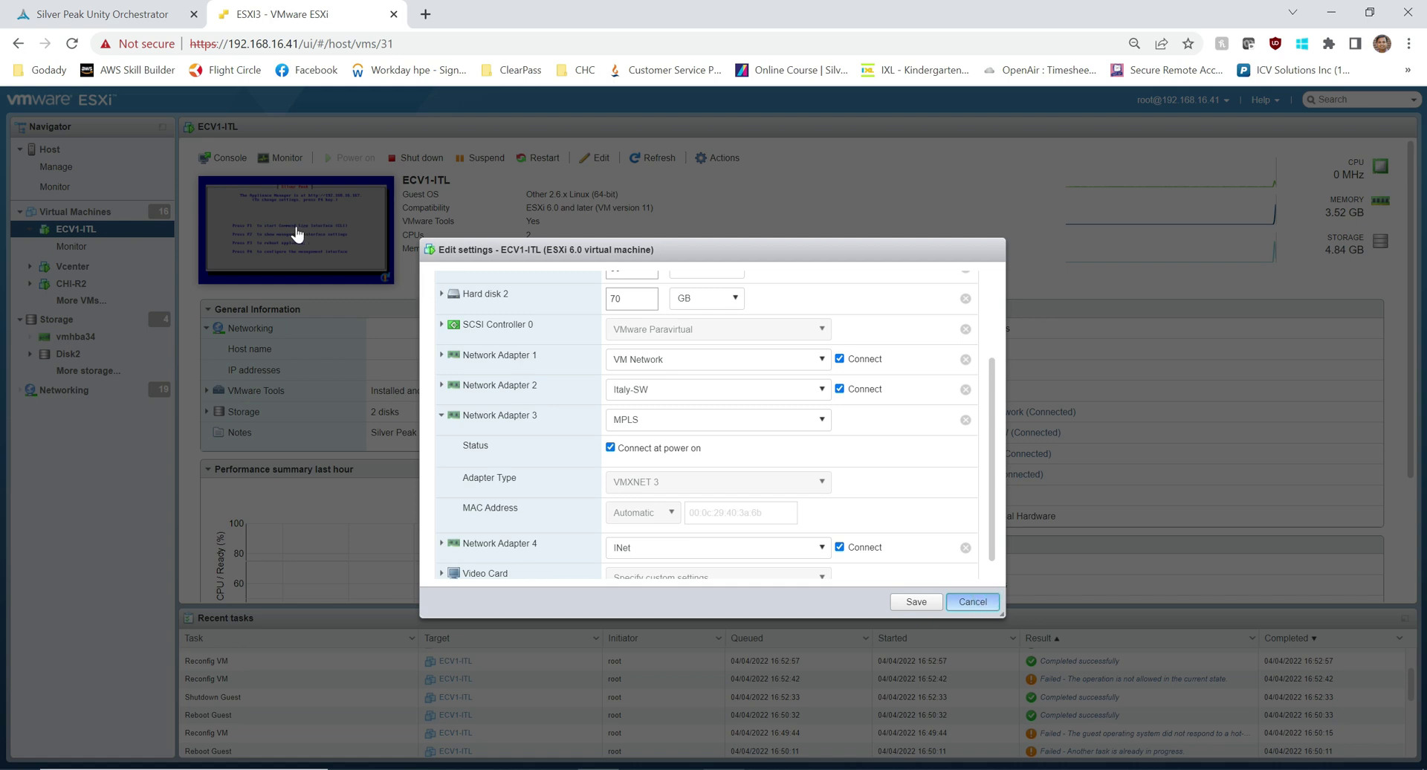
{"action": "left_click", "coordinate": [970, 601]}
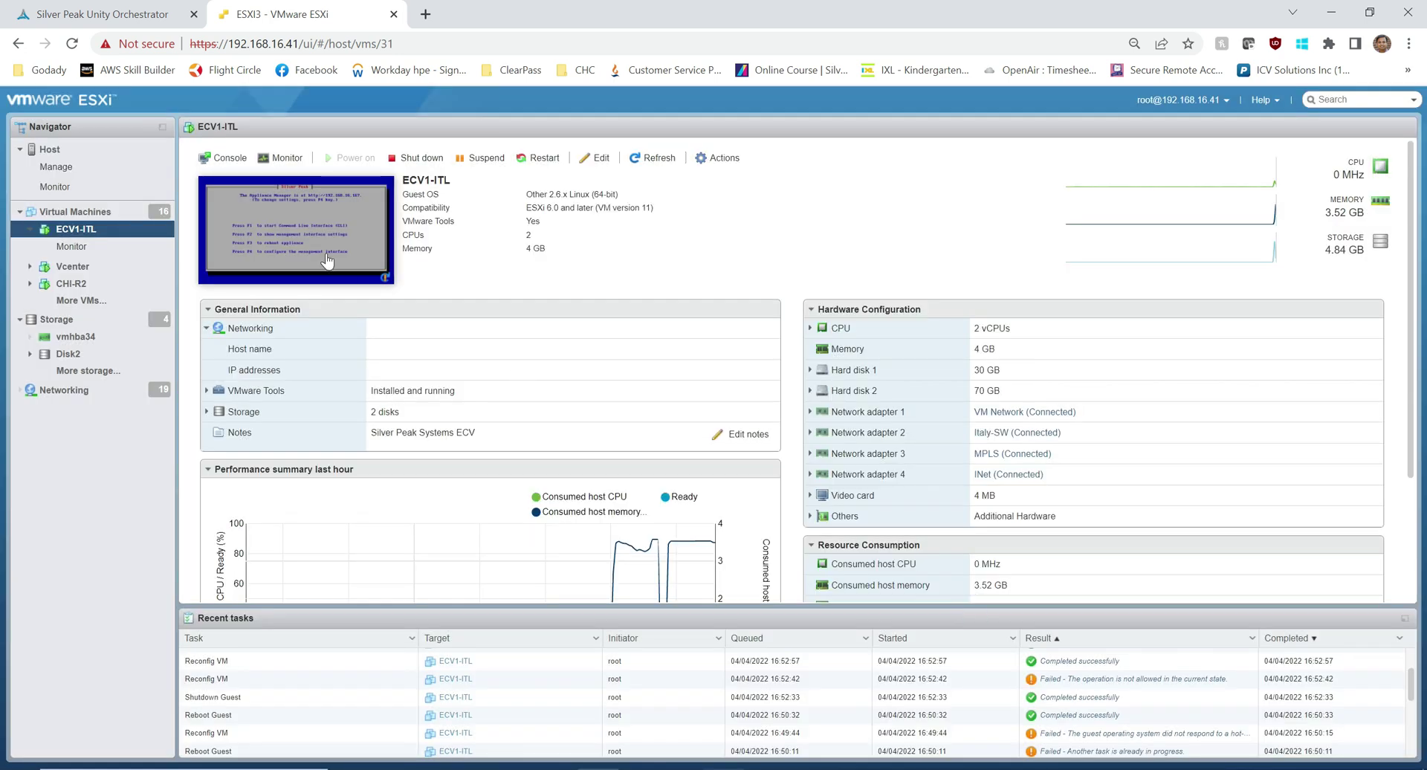
{"action": "left_click", "coordinate": [327, 260]}
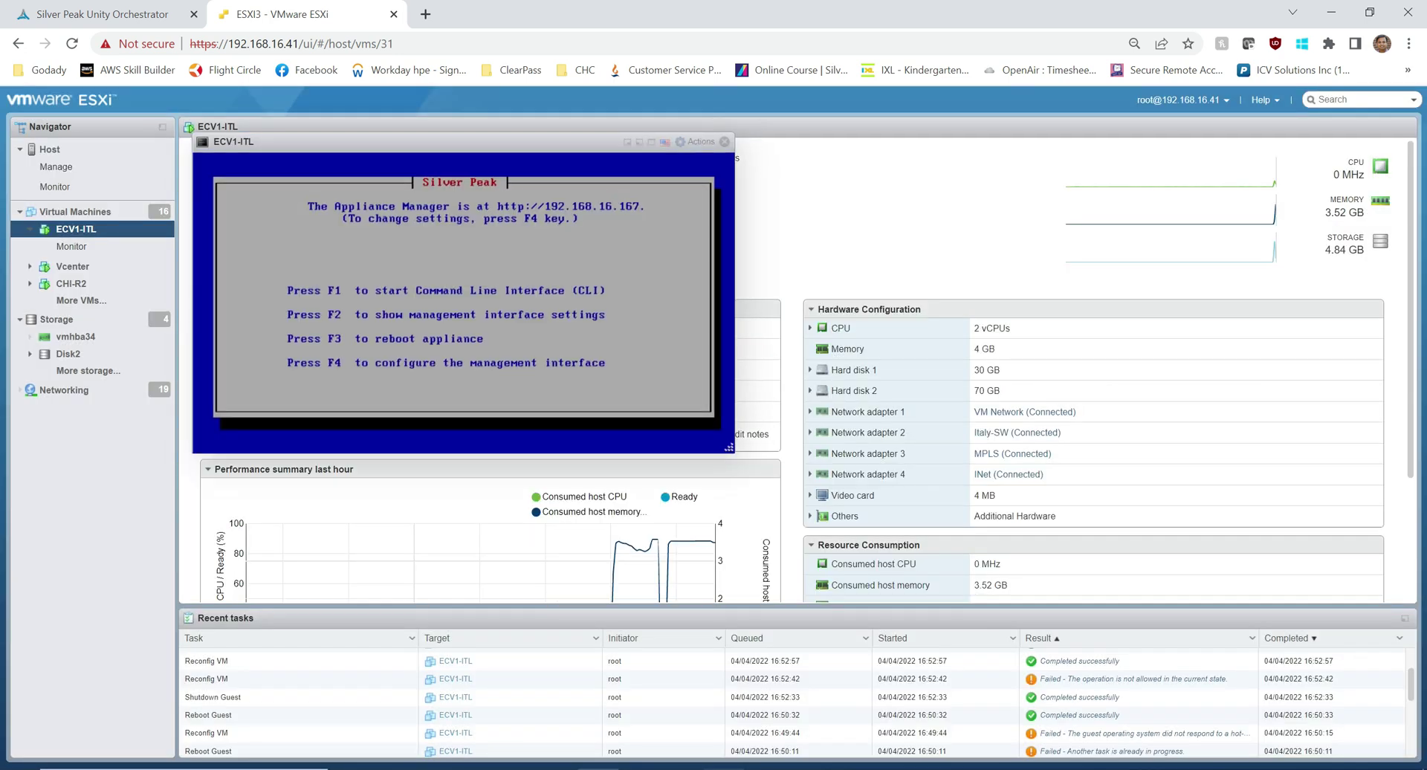
{"action": "left_click", "coordinate": [425, 14]}
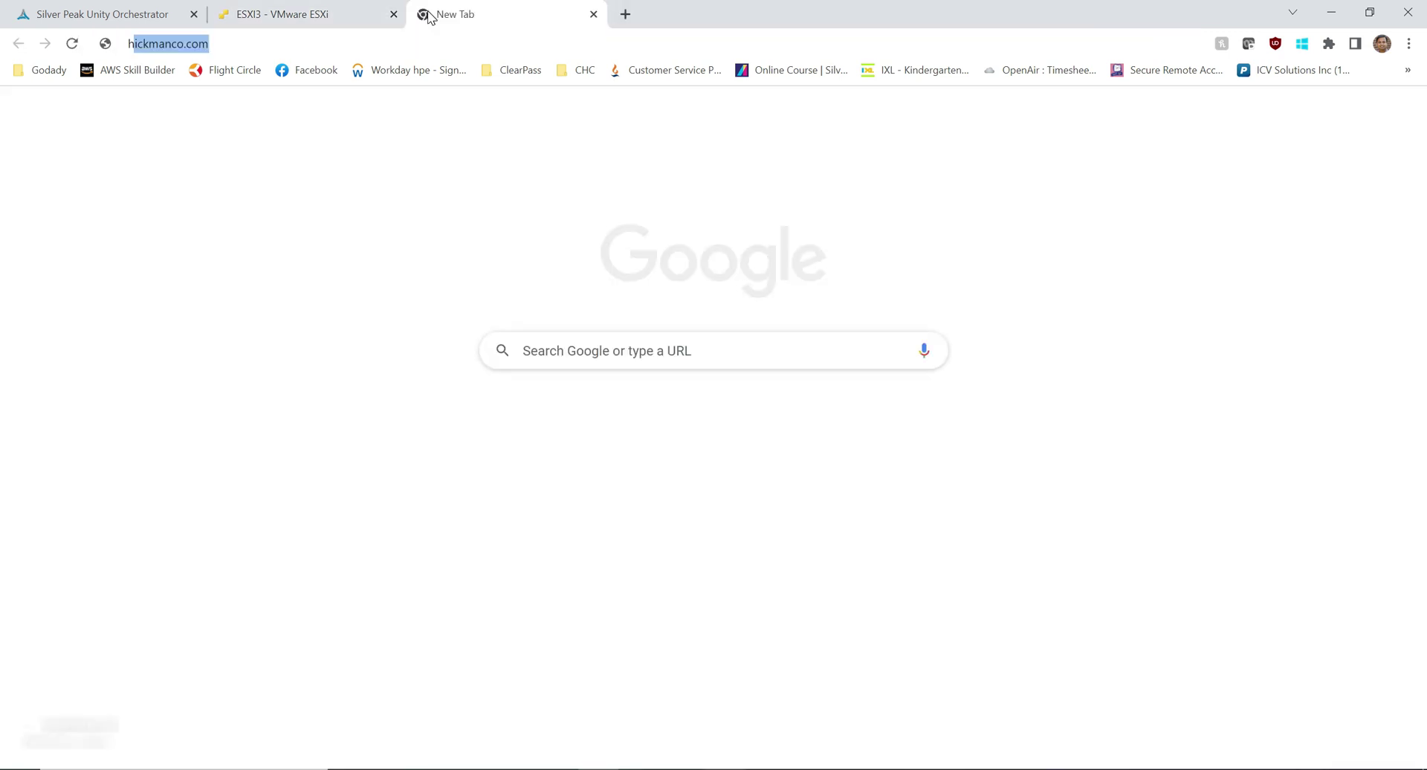
{"action": "type", "text": "https:/"}
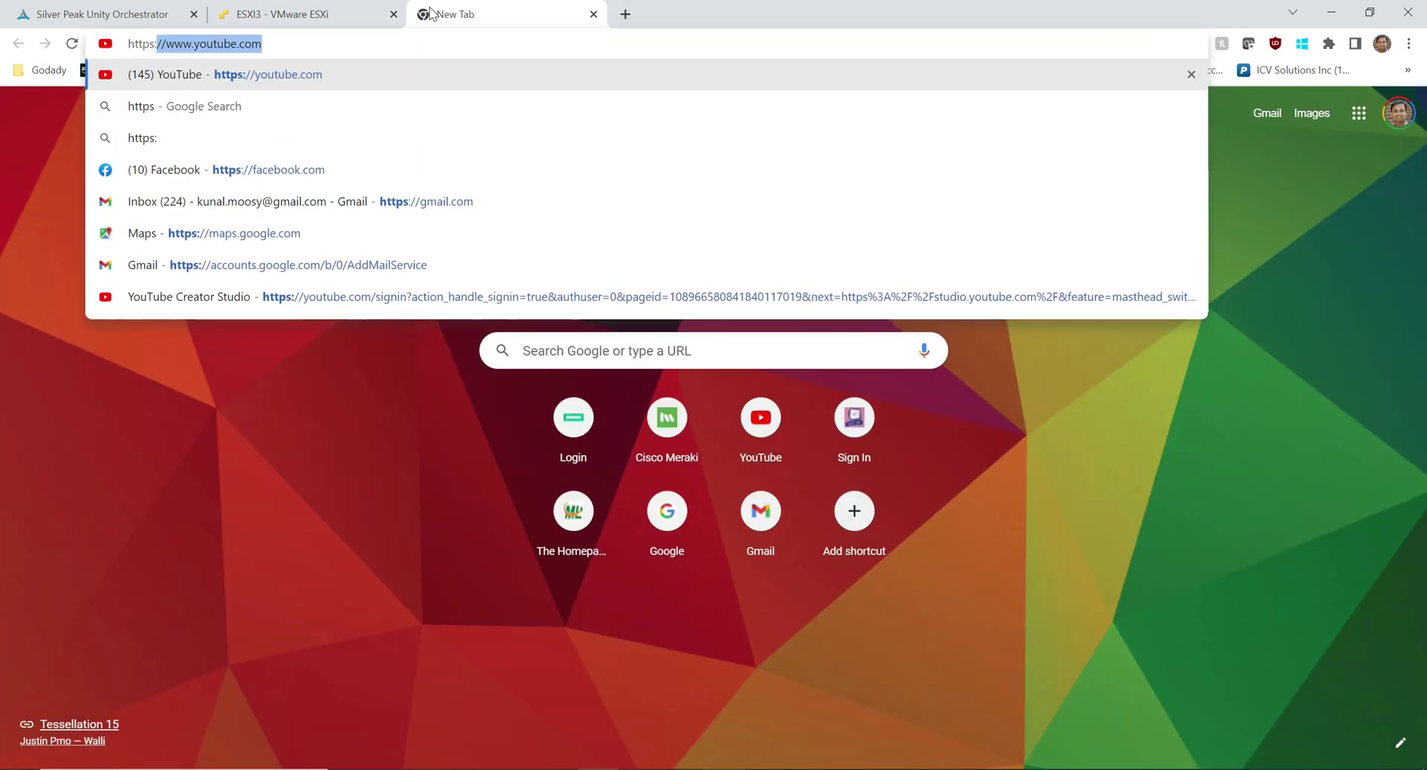
{"action": "type", "text": "/192.1"}
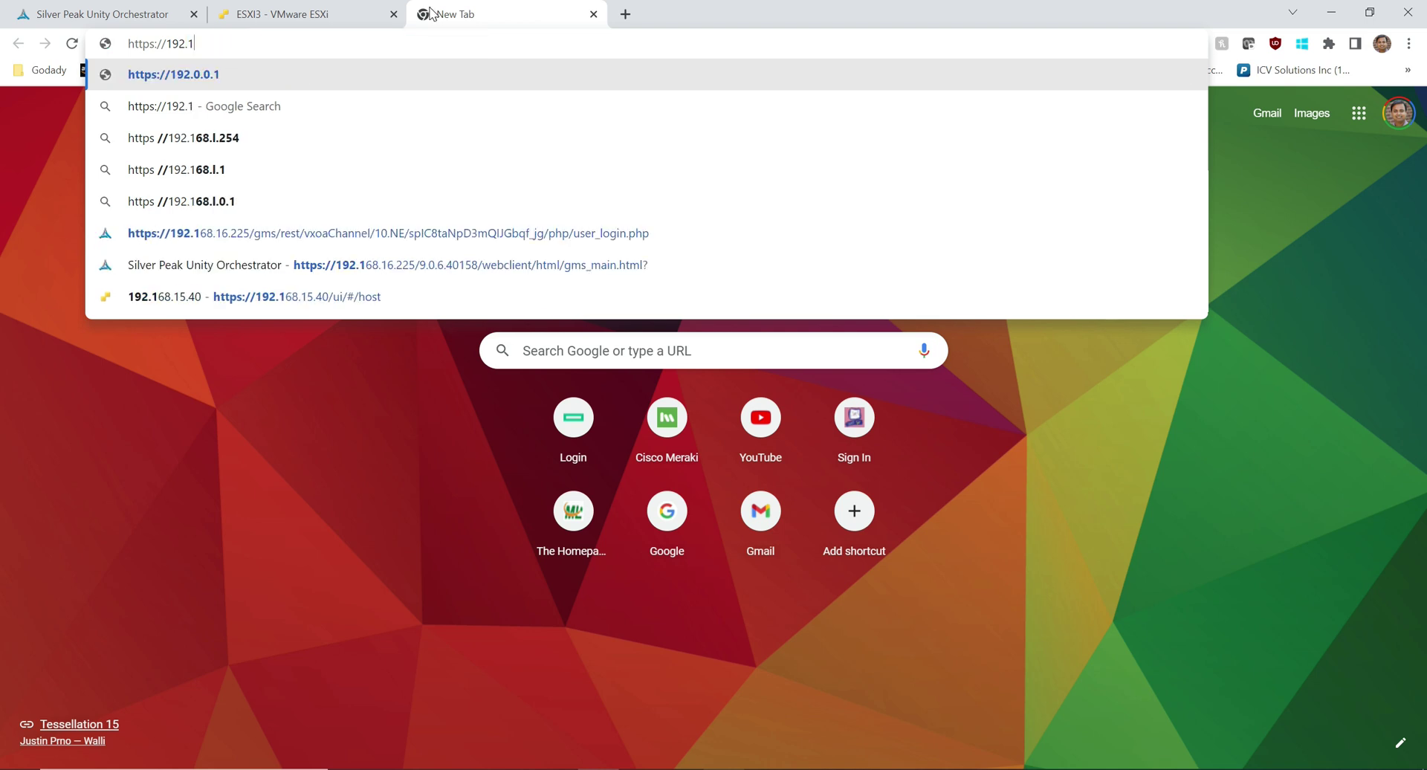
{"action": "type", "text": "68.16"}
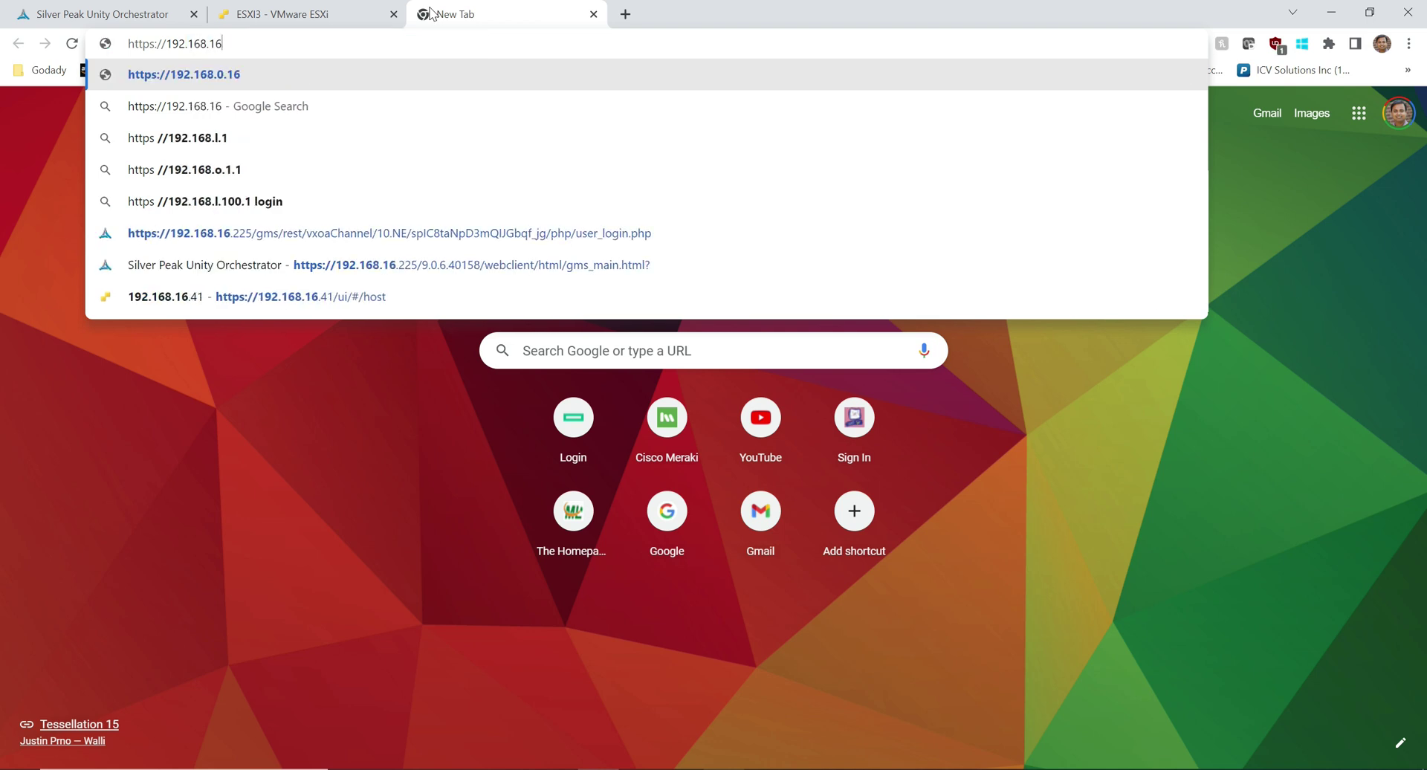
{"action": "type", "text": ".167"}
{"action": "key", "text": "Return"}
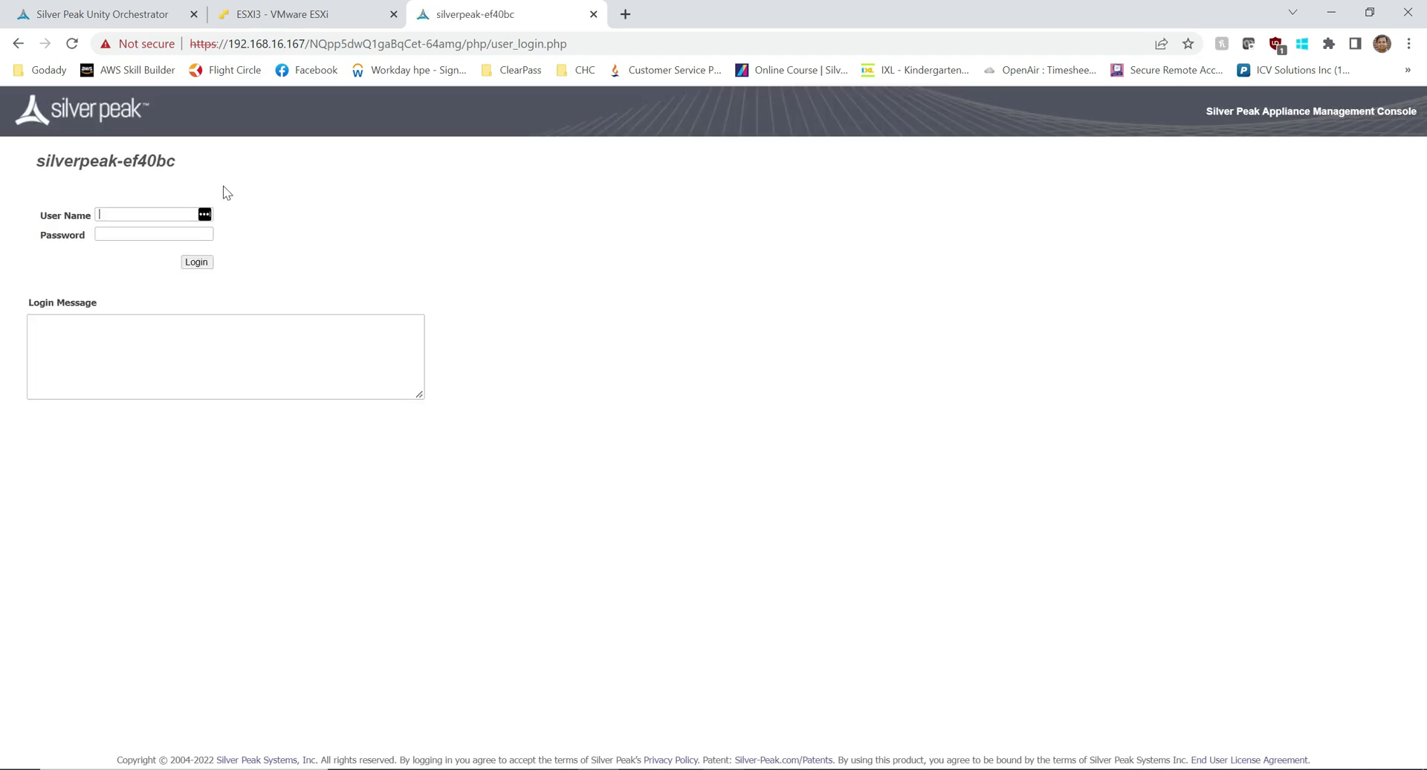
{"action": "type", "text": "admin"}
{"action": "key", "text": "Tab"}
{"action": "key", "text": "Return"}
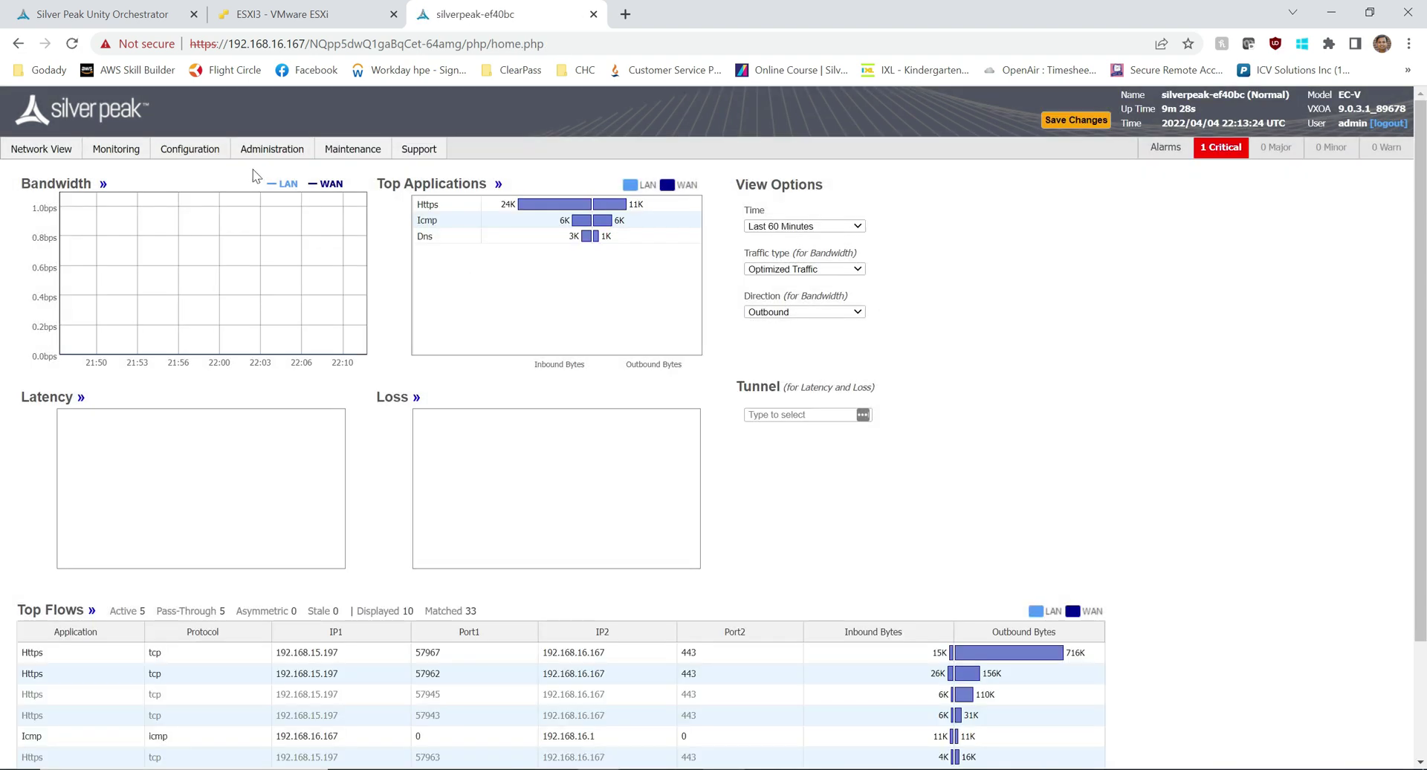
{"action": "left_click", "coordinate": [190, 148]}
Step: In the Initial Config Wizard, assign MACs ending 3A:61, 3A:6B and 3A:75 to lan0, wan0 and wan1
{"action": "left_click", "coordinate": [102, 565]}
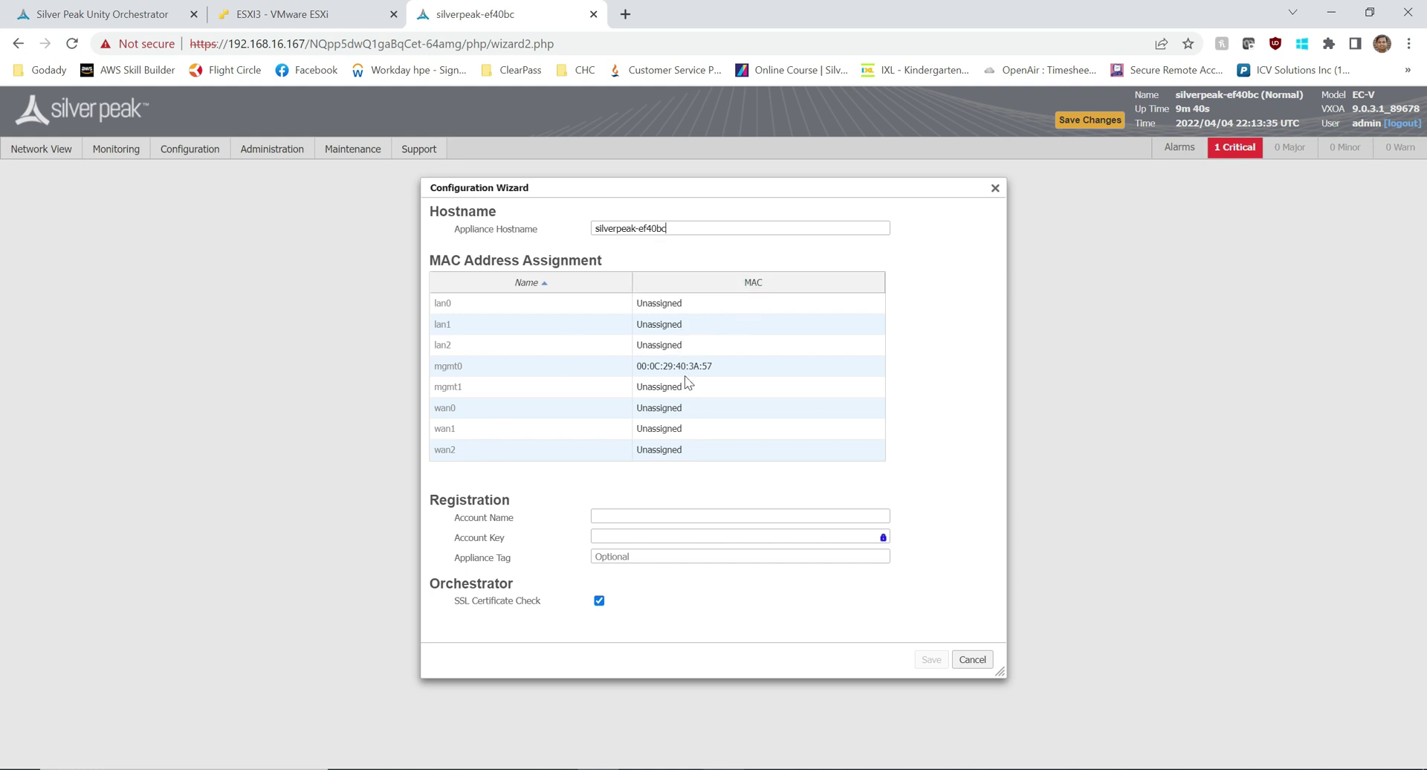
{"action": "left_click", "coordinate": [668, 310]}
{"action": "left_click", "coordinate": [689, 310]}
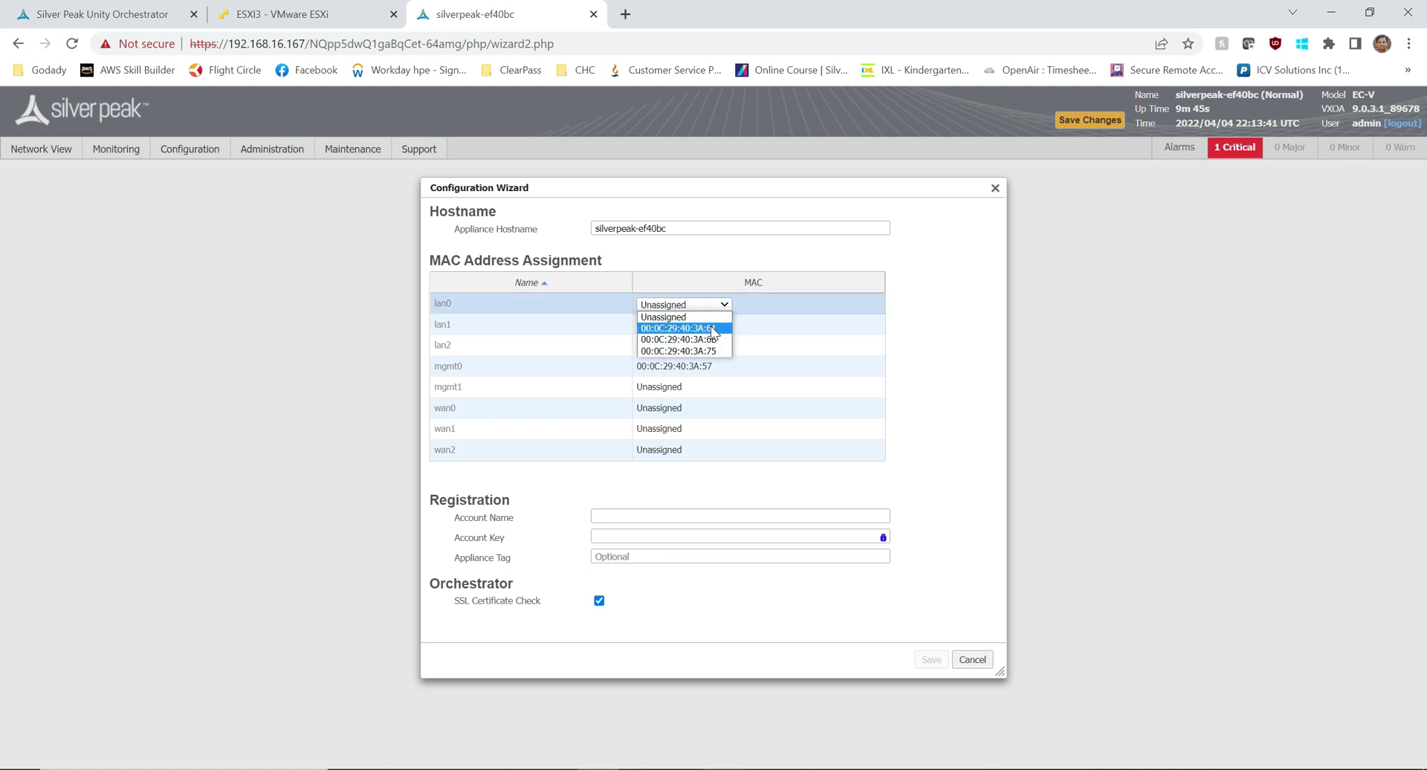
{"action": "left_click", "coordinate": [710, 326]}
{"action": "left_click", "coordinate": [673, 411]}
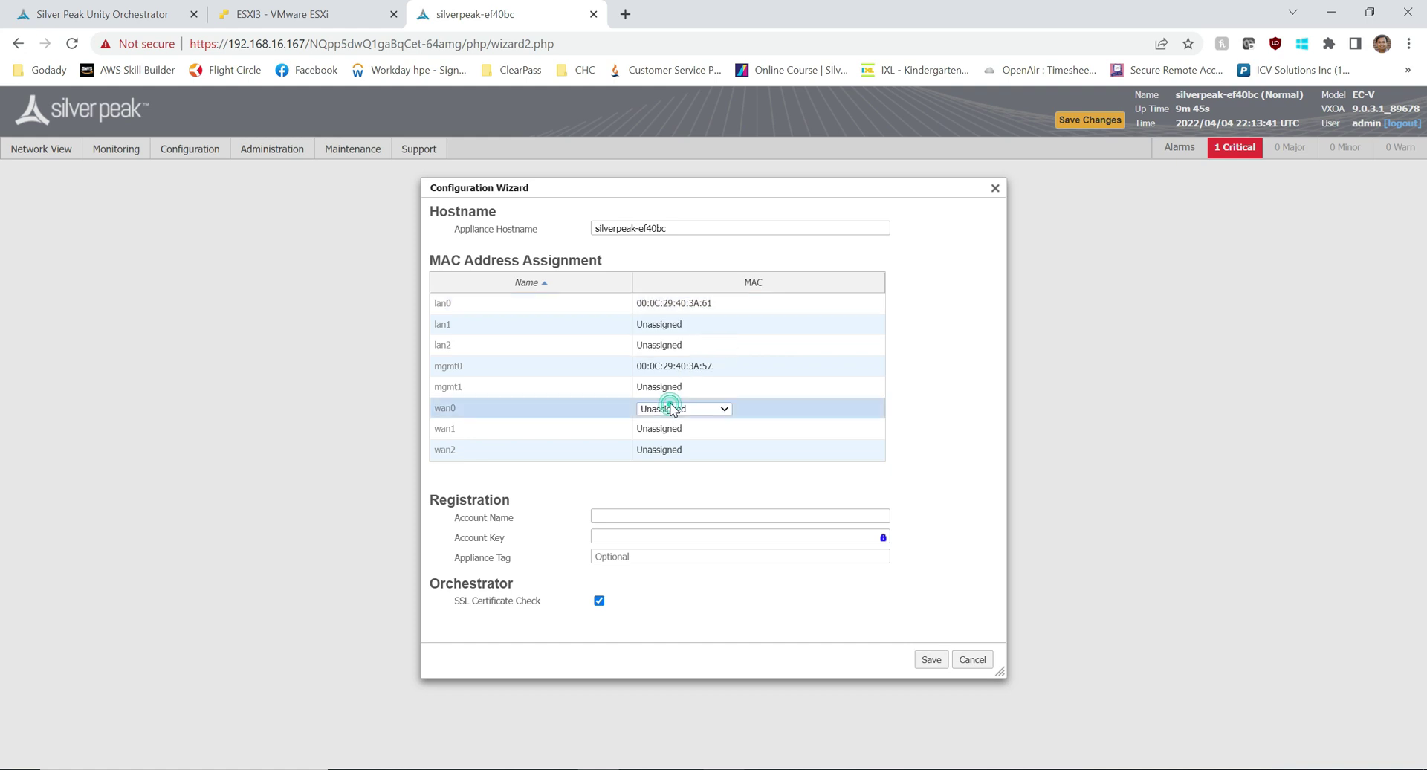
{"action": "left_click", "coordinate": [694, 413]}
{"action": "left_click", "coordinate": [693, 433]}
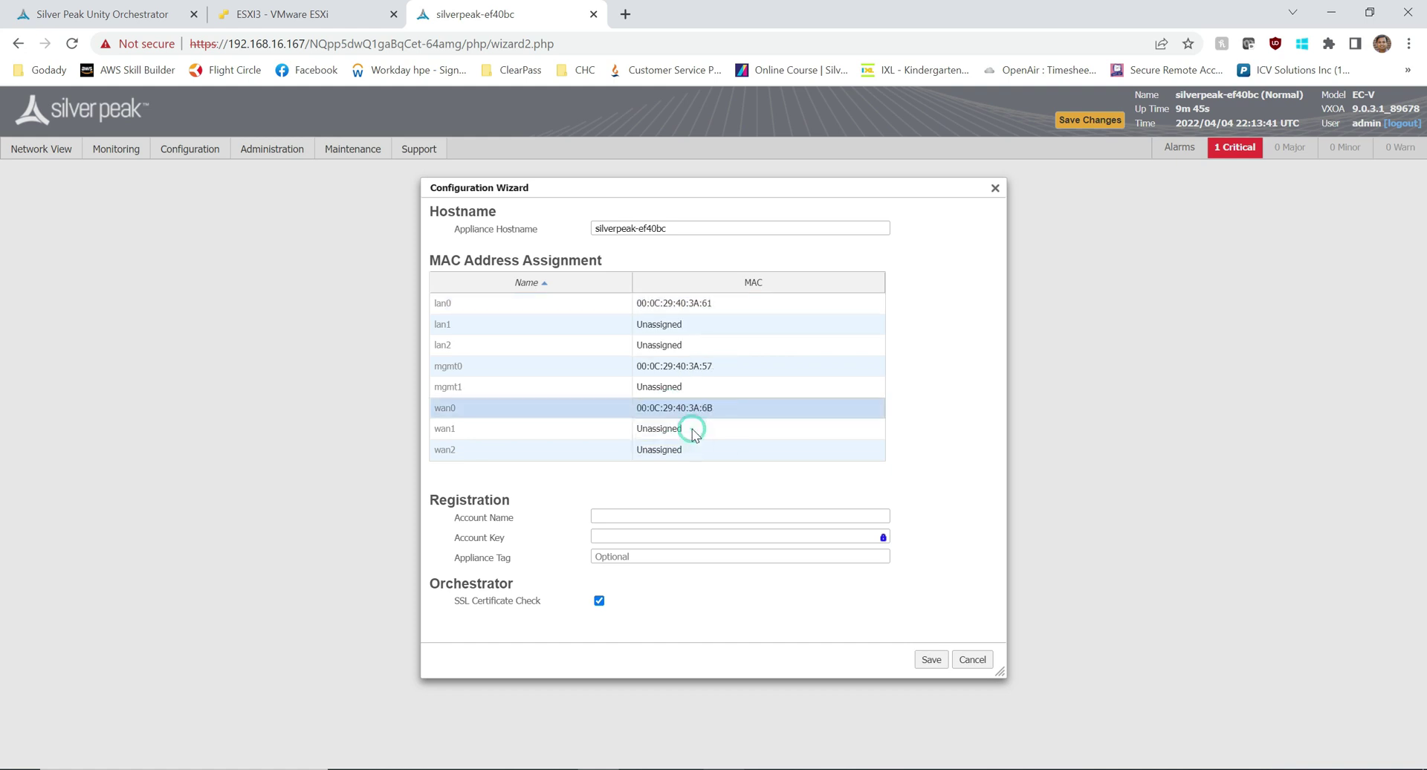
{"action": "left_click", "coordinate": [675, 429]}
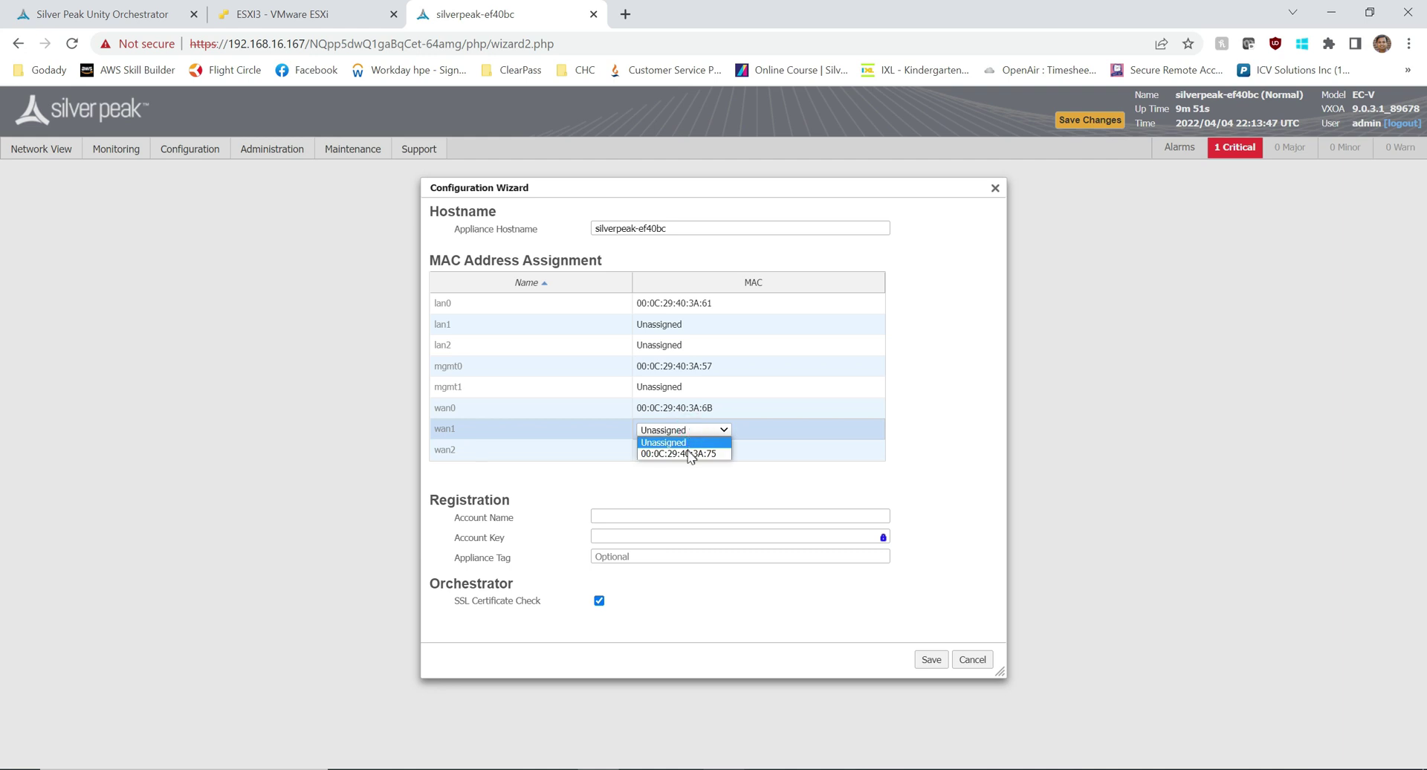
{"action": "left_click", "coordinate": [687, 453]}
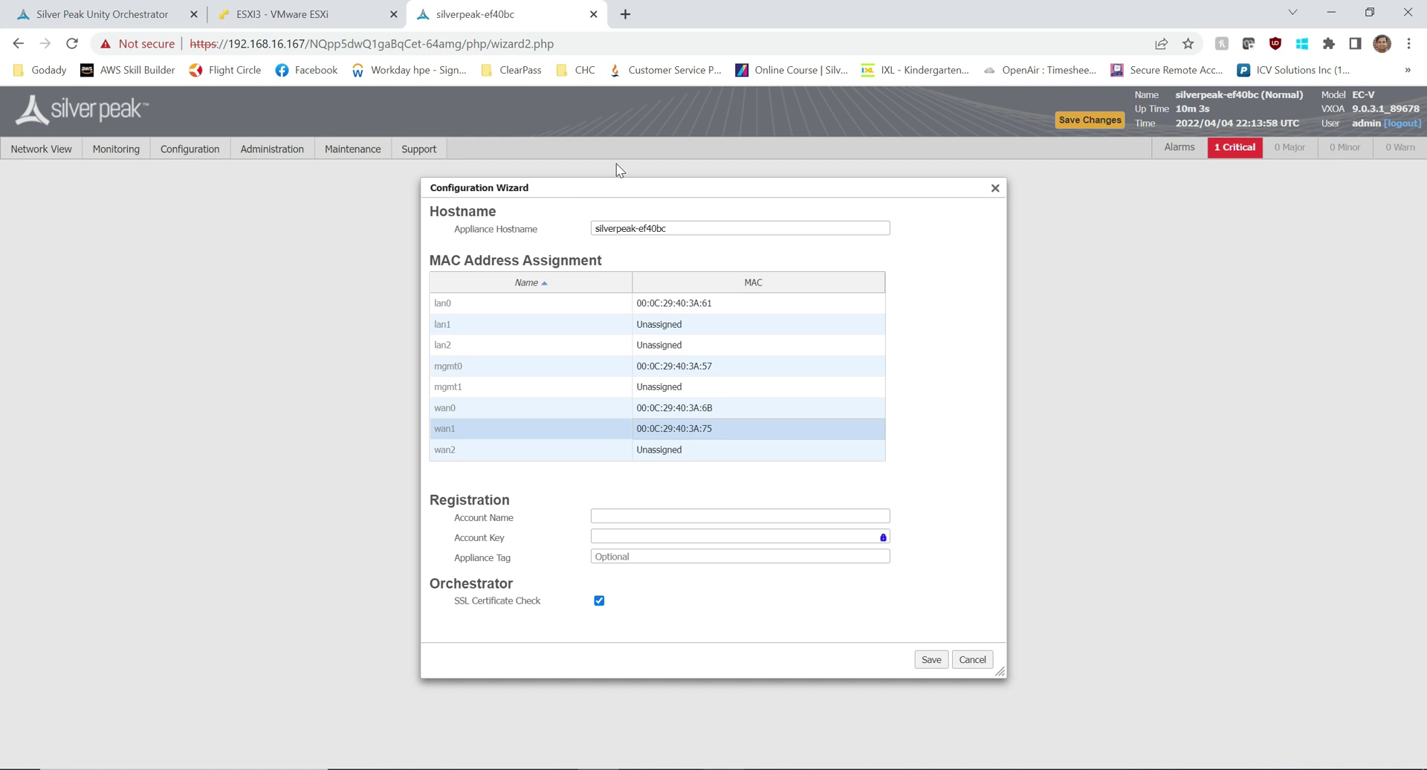
Step: Close the console and check ECV1-ITL's adapter MACs, confirming adapter 3 on MPLS is 00:0c:29:40:3a:6b
{"action": "left_click", "coordinate": [312, 23]}
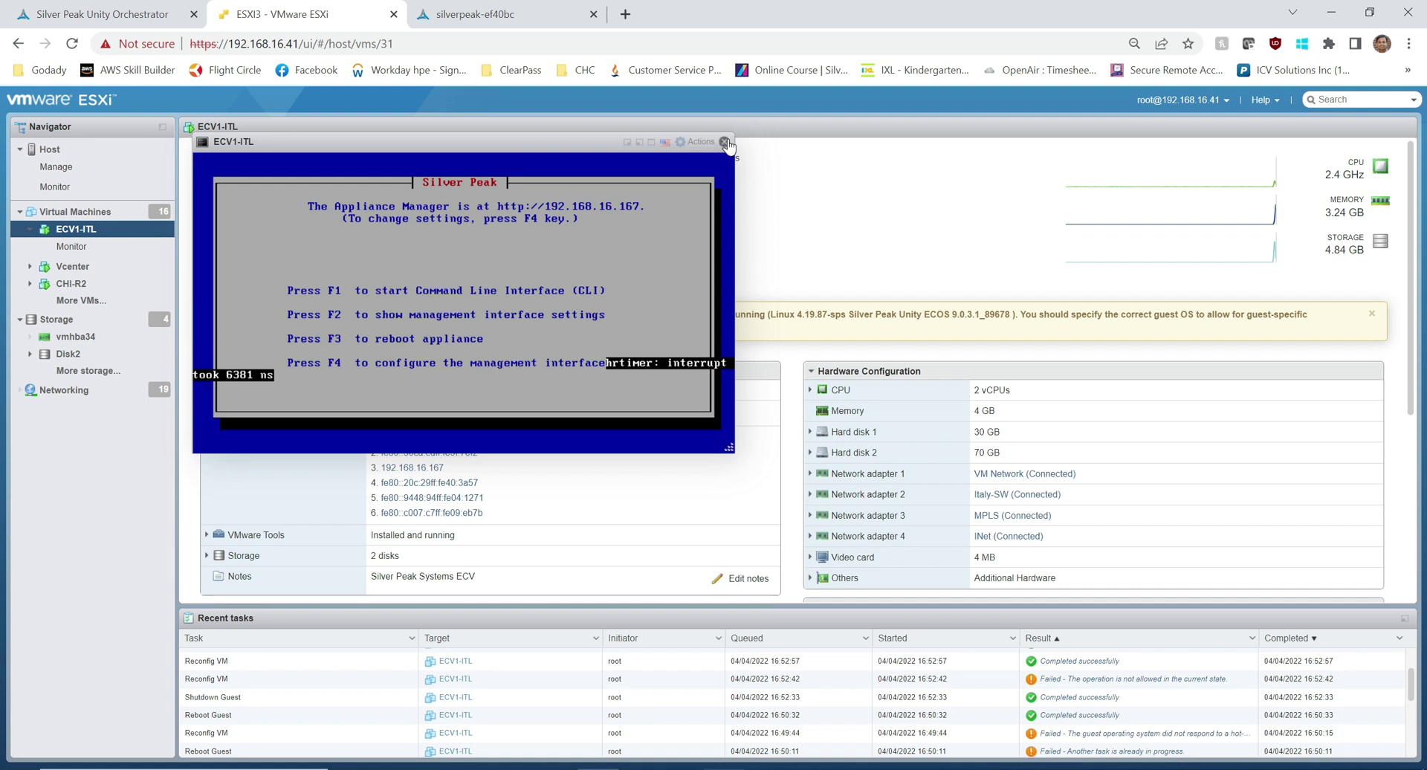
{"action": "left_click", "coordinate": [725, 142]}
{"action": "left_click", "coordinate": [811, 495]}
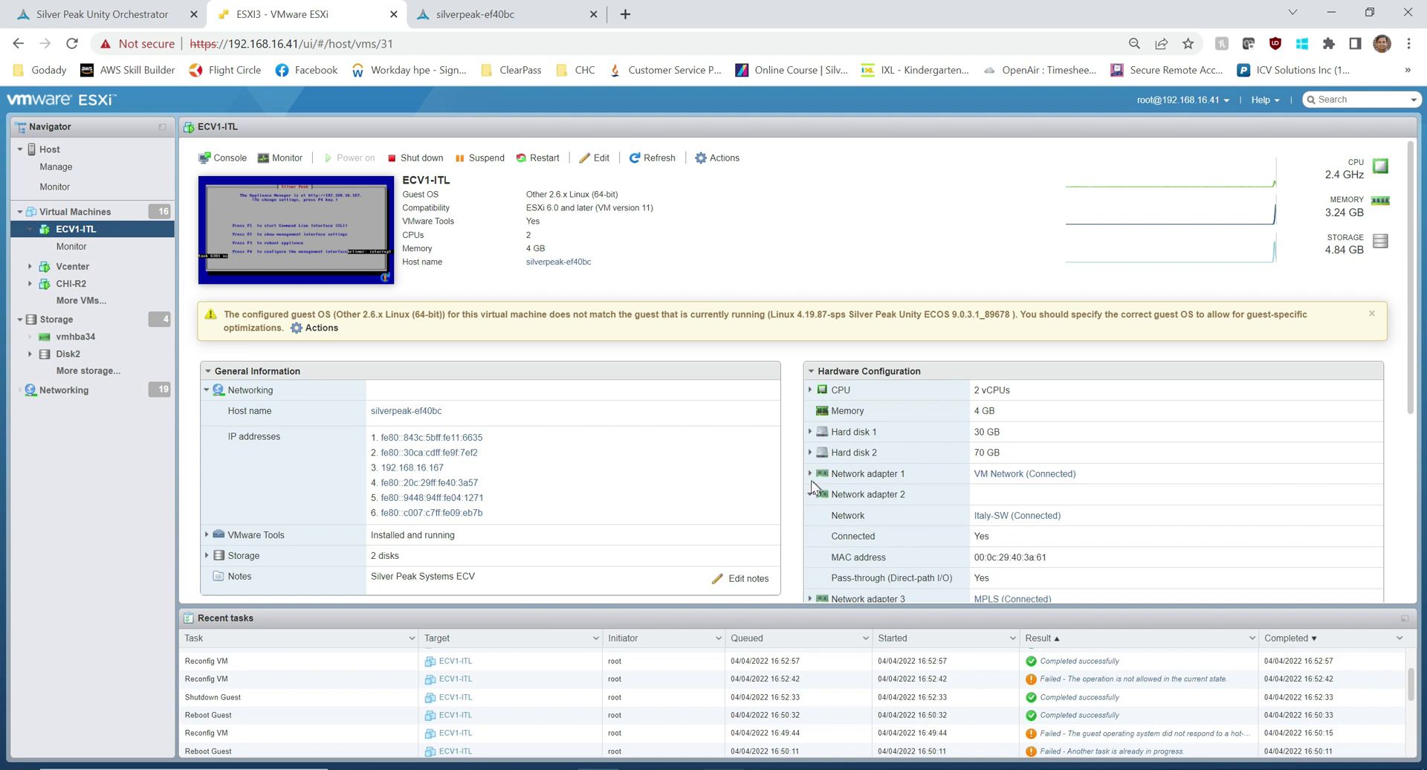
{"action": "left_click", "coordinate": [810, 494]}
{"action": "left_click", "coordinate": [809, 515]}
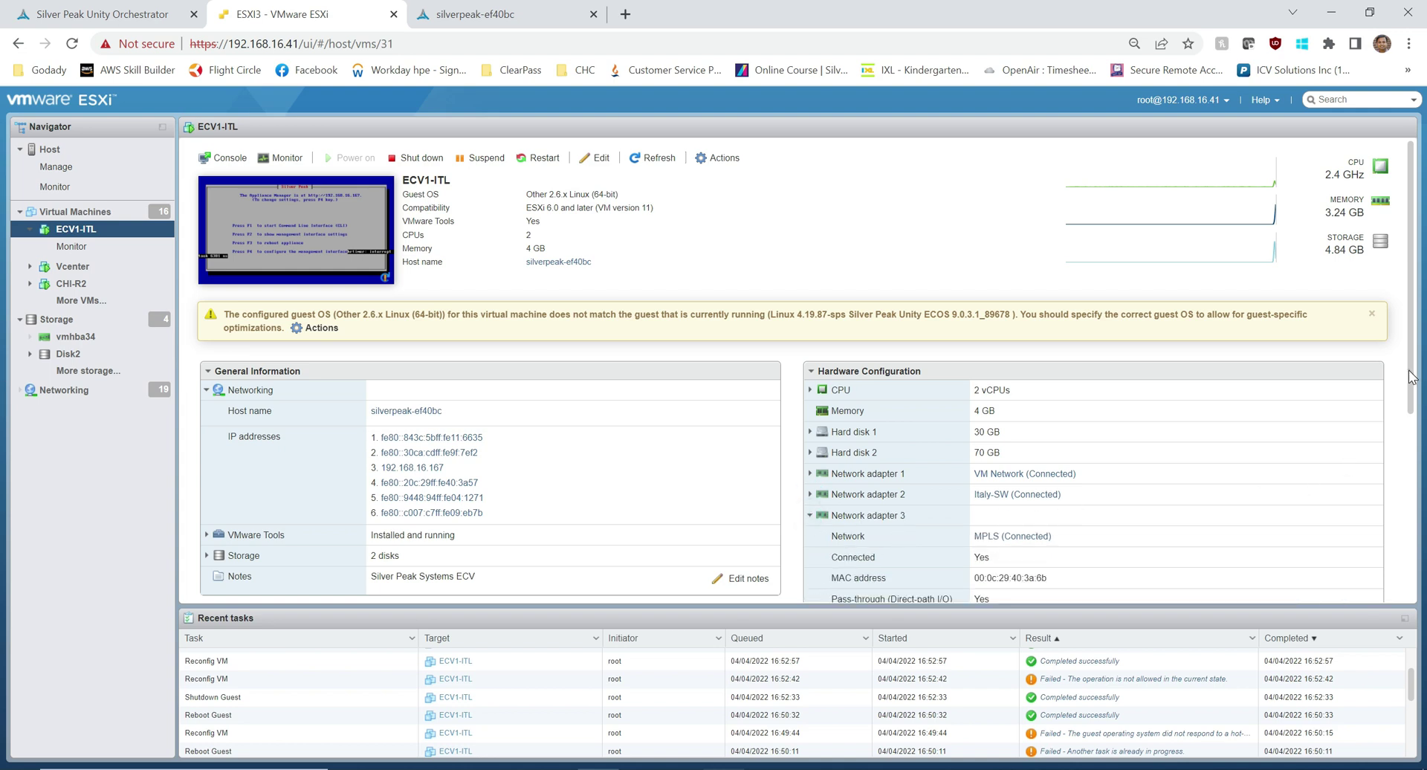
{"action": "left_click_drag", "start_coordinate": [1411, 378], "coordinate": [1411, 426]}
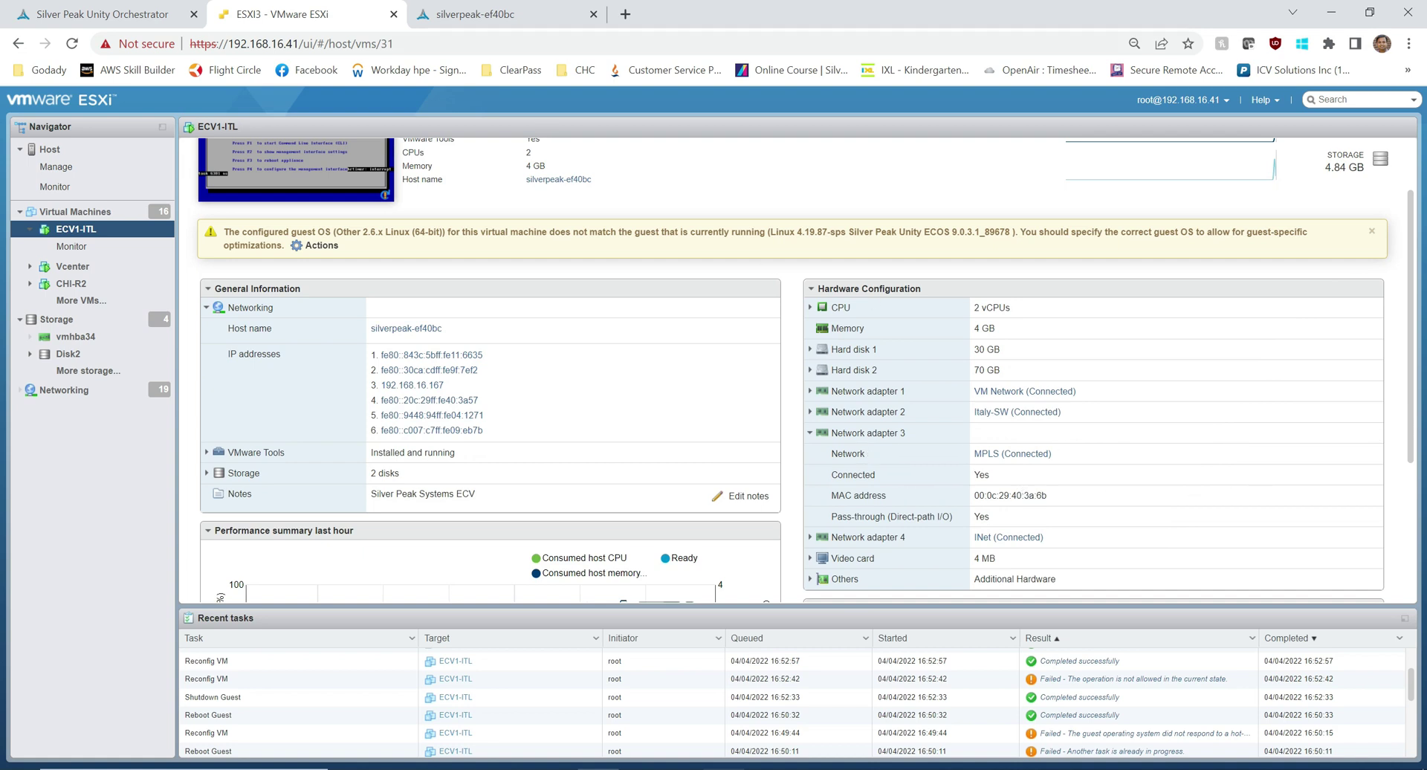
{"action": "left_click", "coordinate": [493, 13]}
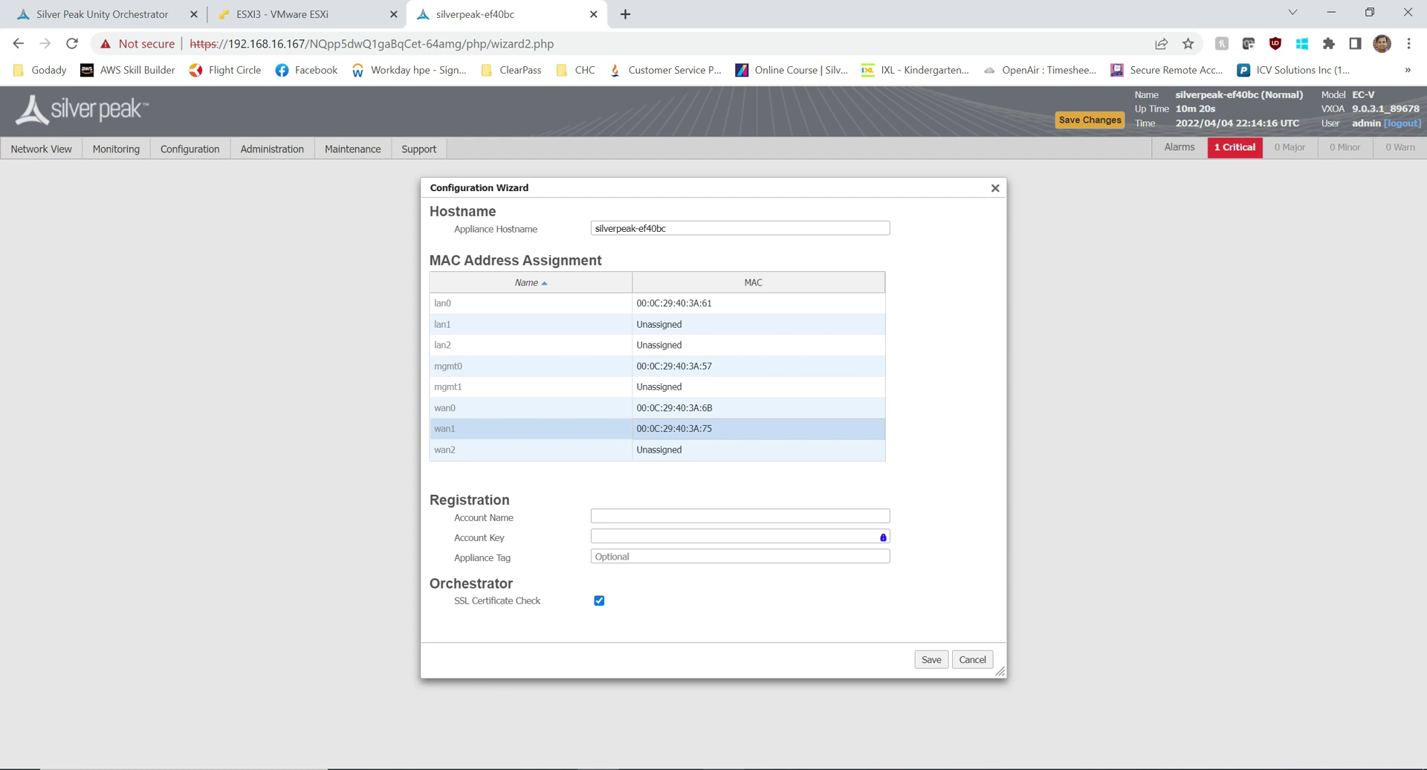
{"action": "left_click", "coordinate": [307, 16]}
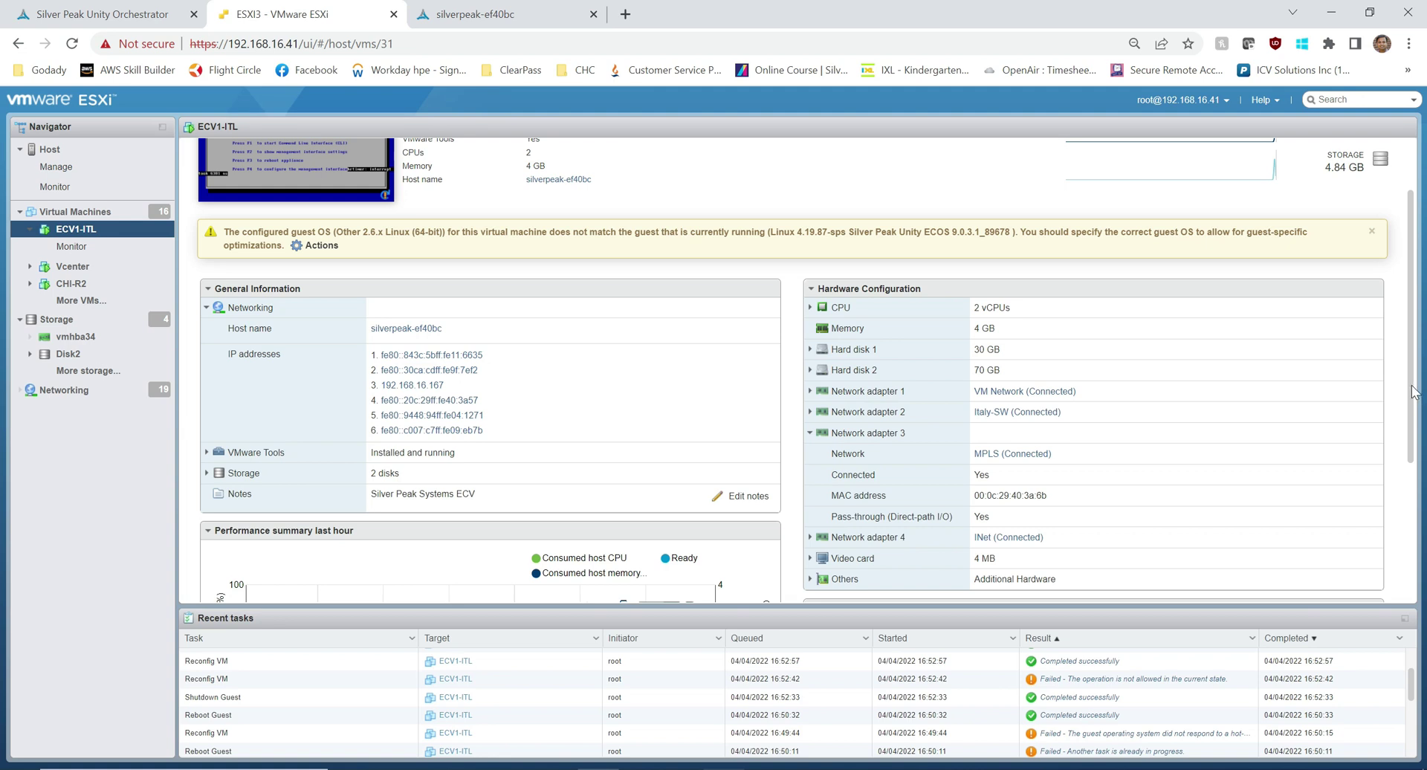
{"action": "scroll", "coordinate": [1413, 391], "scroll_direction": "up", "scroll_amount": 2}
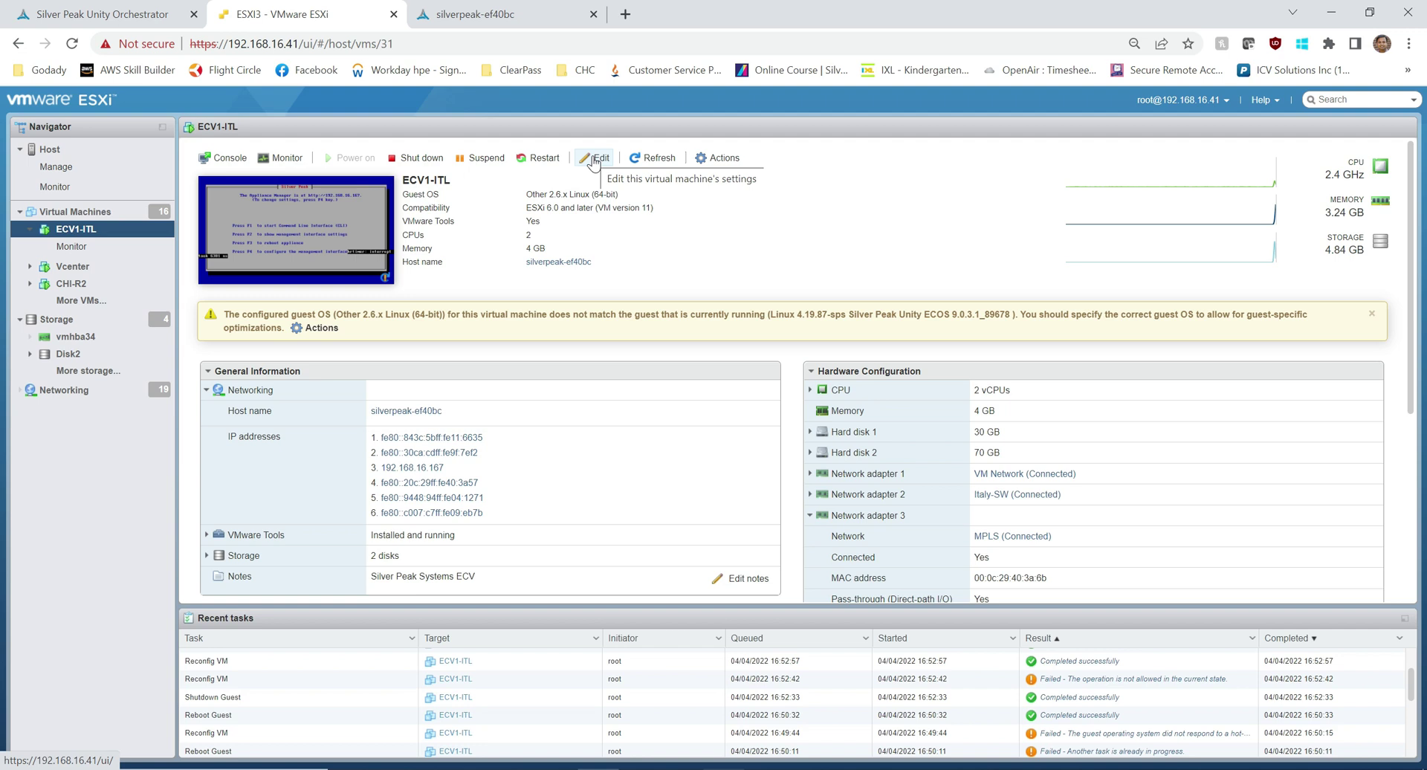
Step: Save the Configuration Wizard's MAC assignments and choose 'No, reboot later'
{"action": "left_click", "coordinate": [468, 17]}
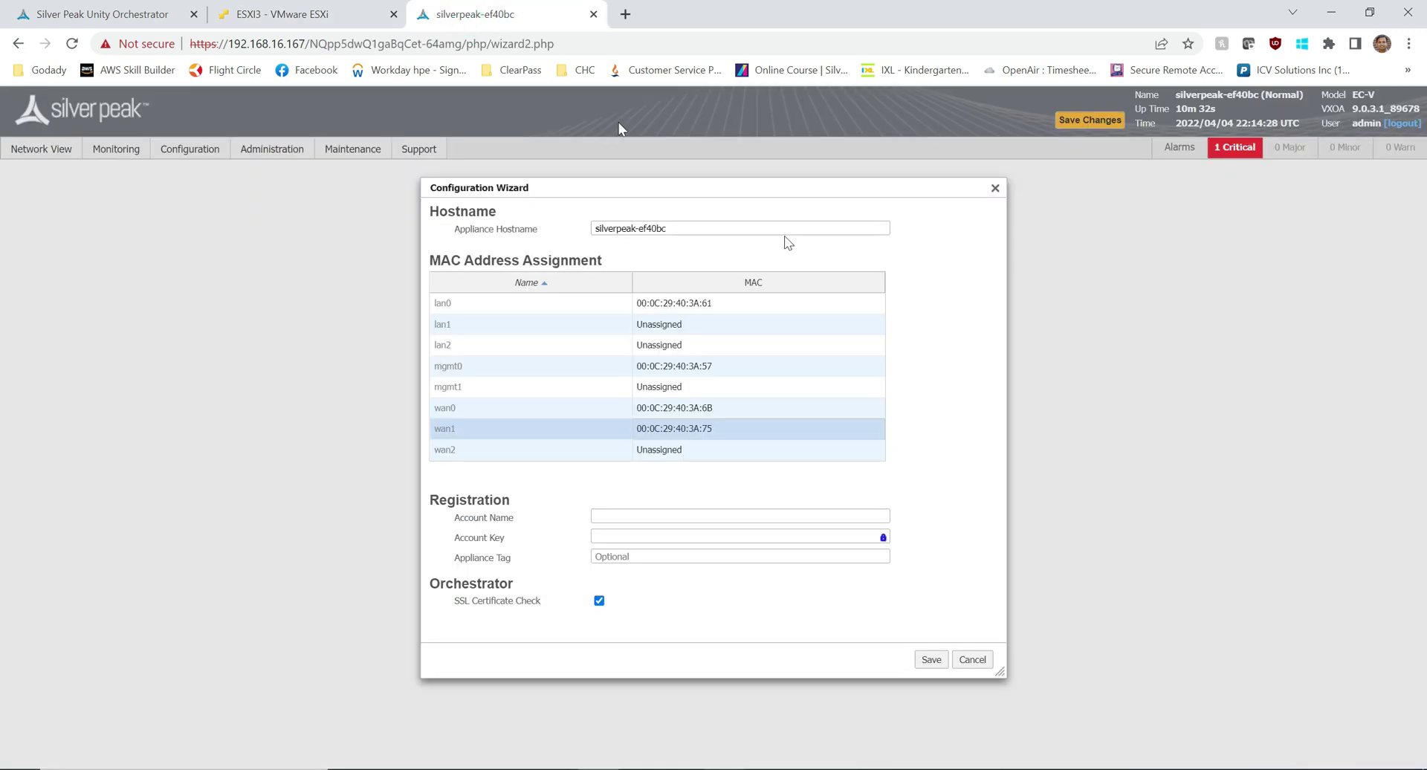
{"action": "left_click", "coordinate": [344, 25]}
{"action": "left_click", "coordinate": [505, 18]}
{"action": "left_click", "coordinate": [931, 659]}
{"action": "left_click", "coordinate": [753, 476]}
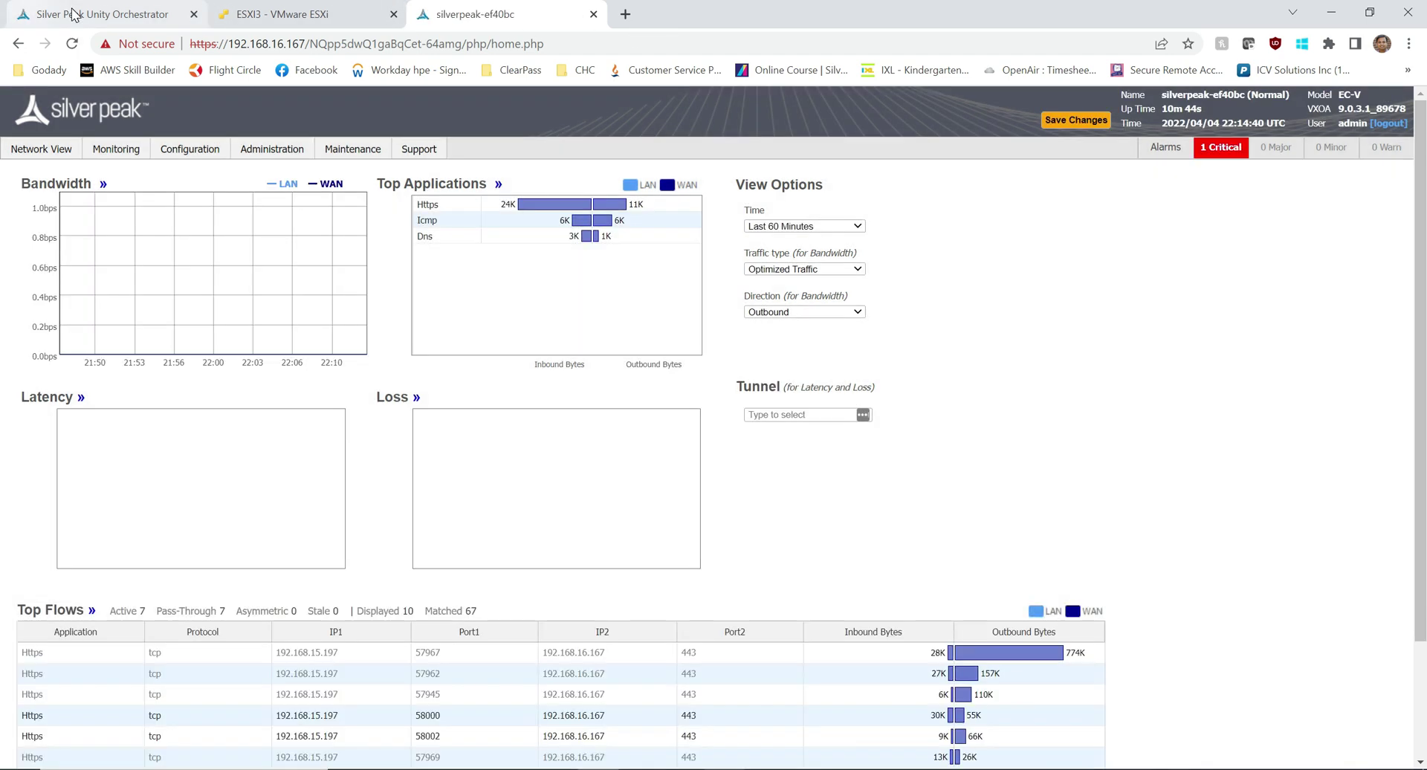
Step: Open Orchestrator's Cloud Portal registration details and select the Account Name to copy it
{"action": "left_click", "coordinate": [22, 11]}
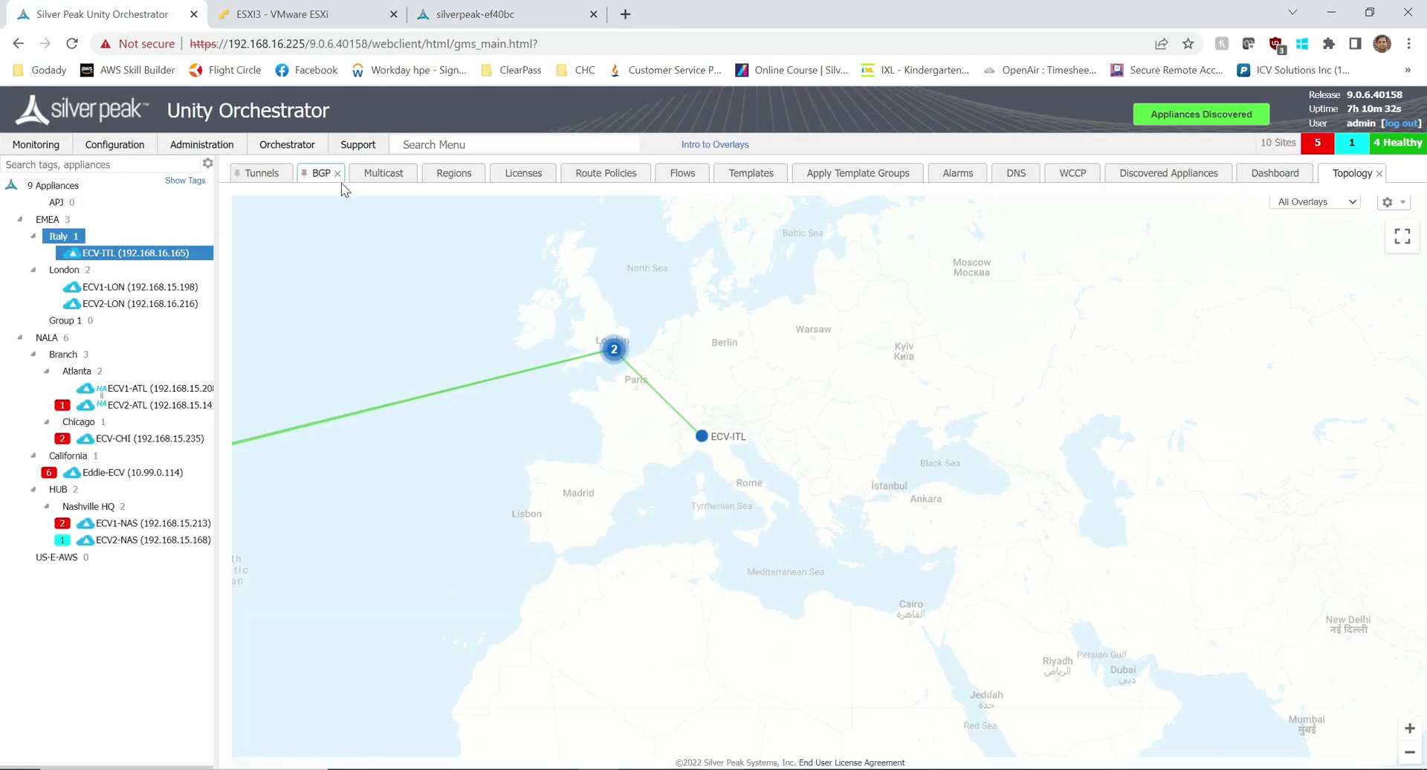
{"action": "left_click", "coordinate": [216, 145]}
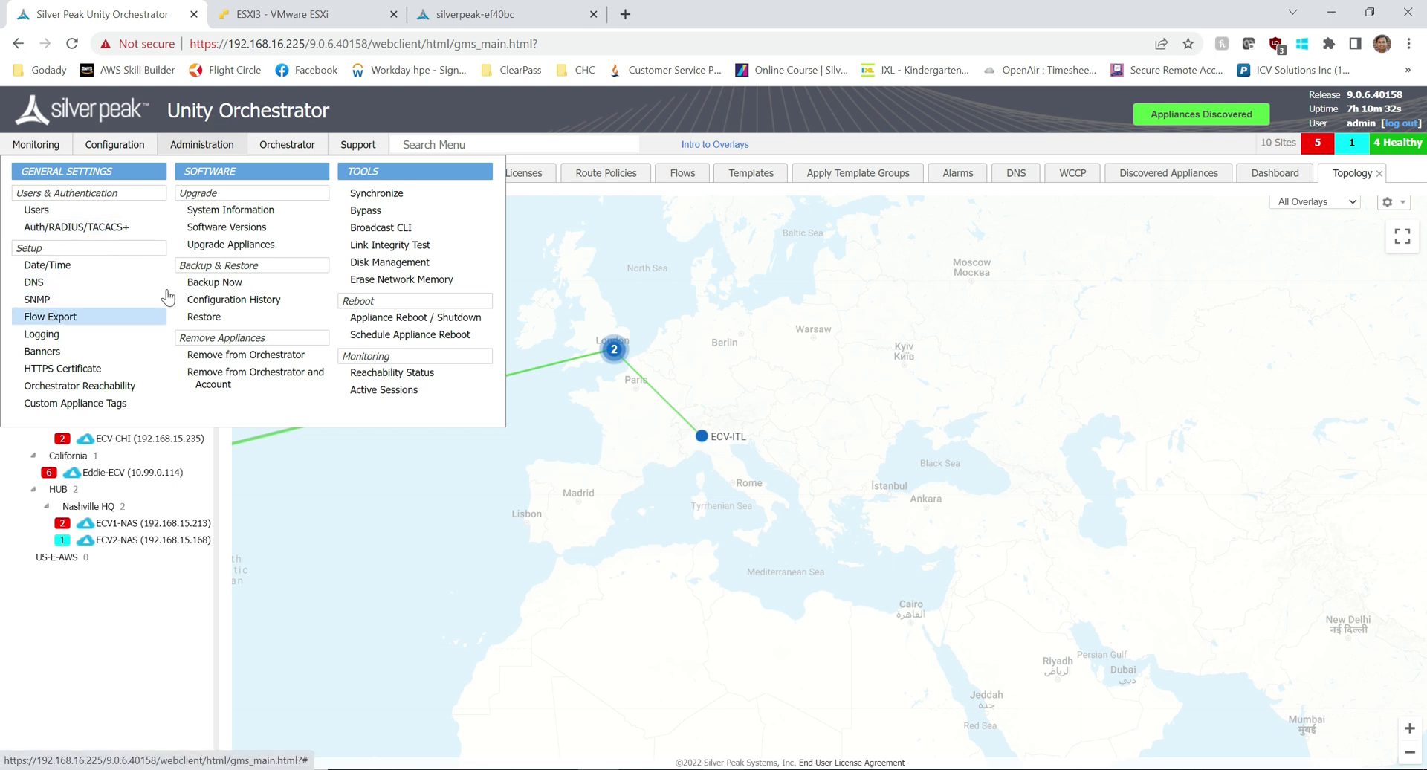
{"action": "mouse_move", "coordinate": [286, 144]}
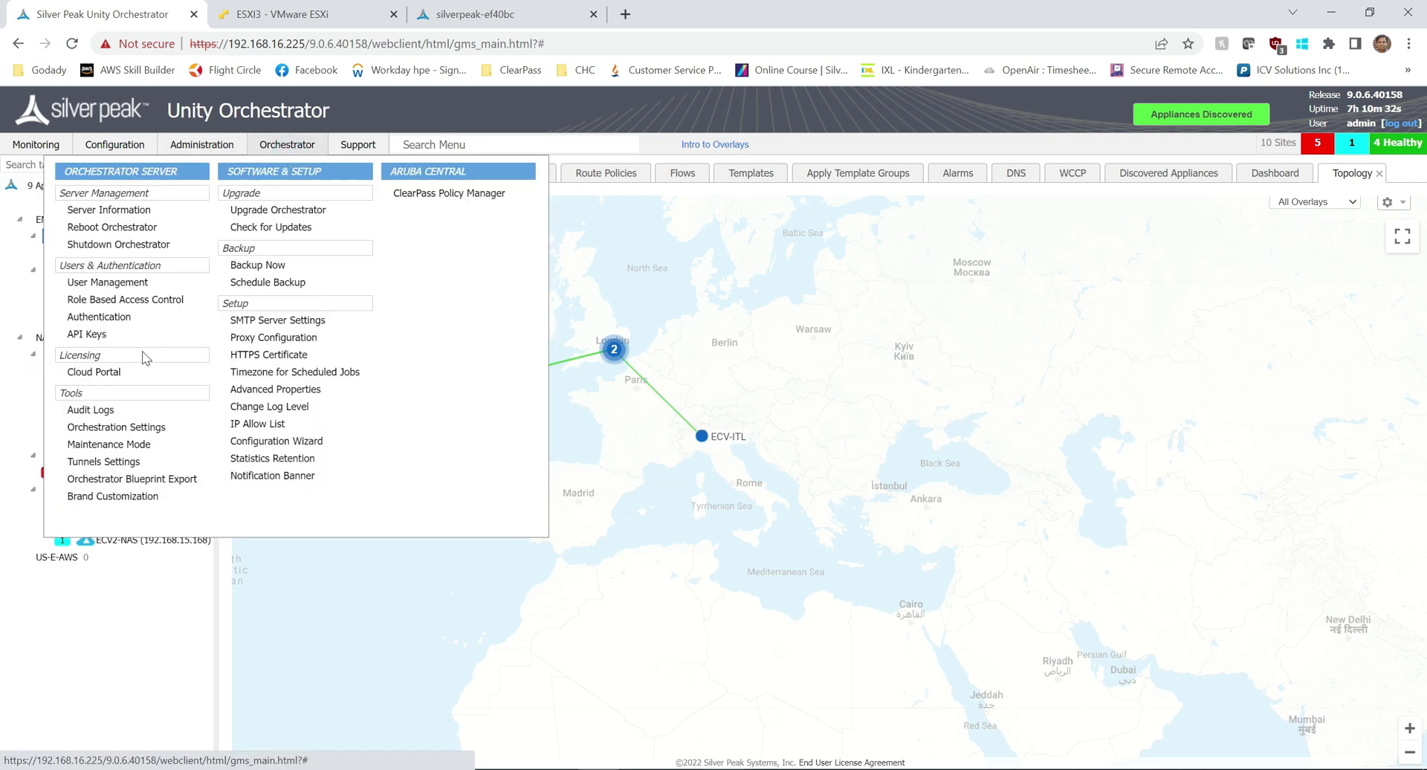
{"action": "left_click", "coordinate": [107, 372]}
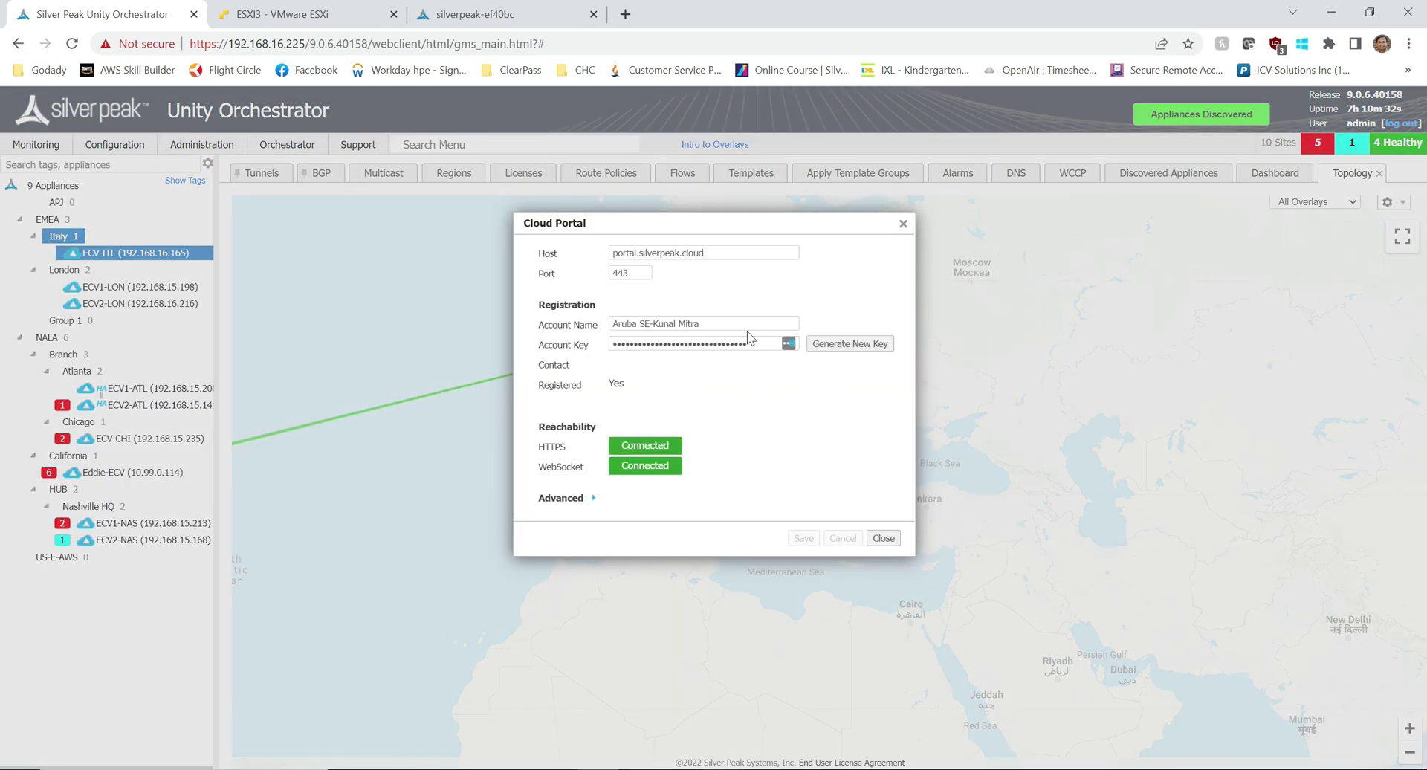
{"action": "left_click_drag", "start_coordinate": [702, 323], "coordinate": [587, 327]}
{"action": "key", "text": "ctrl+c"}
{"action": "left_click", "coordinate": [535, 14]}
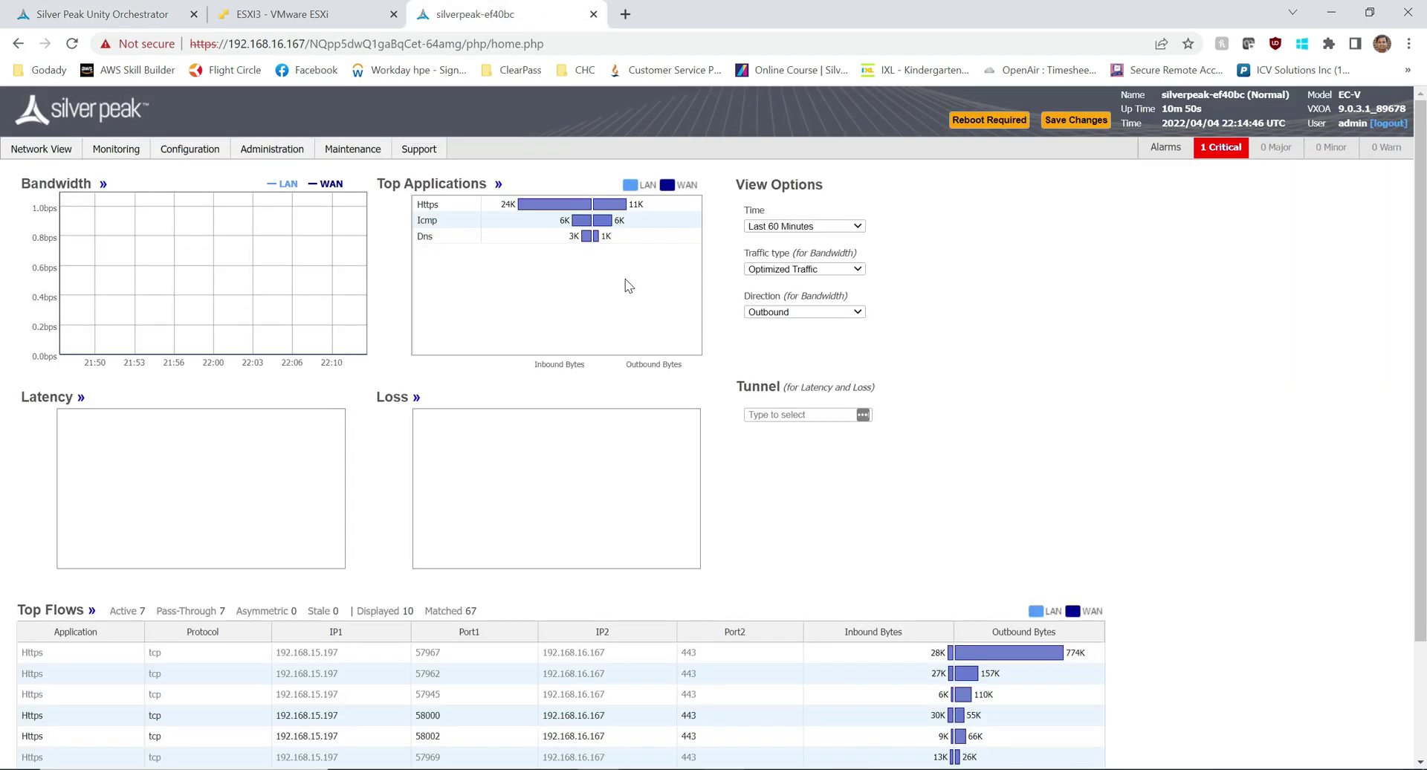
{"action": "left_click", "coordinate": [195, 148]}
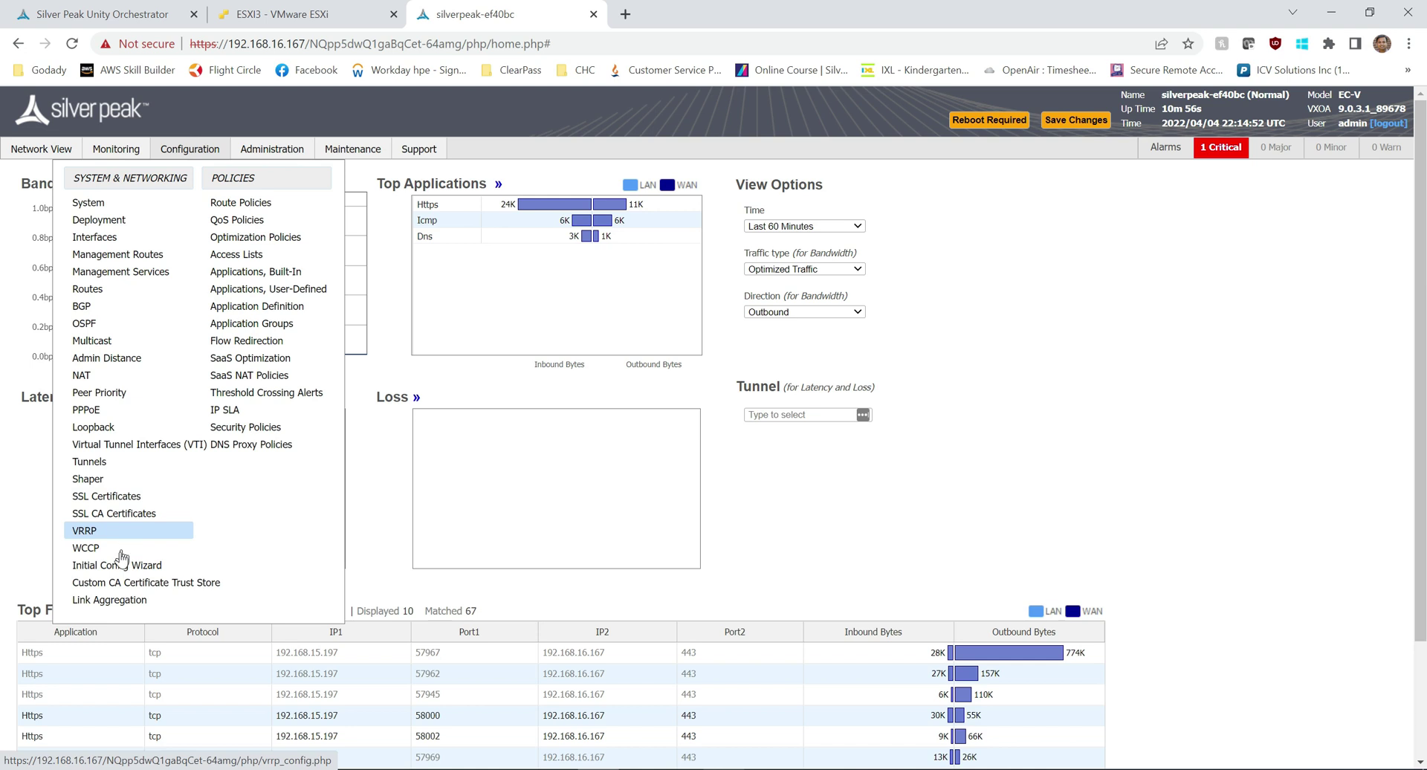
{"action": "left_click", "coordinate": [117, 563]}
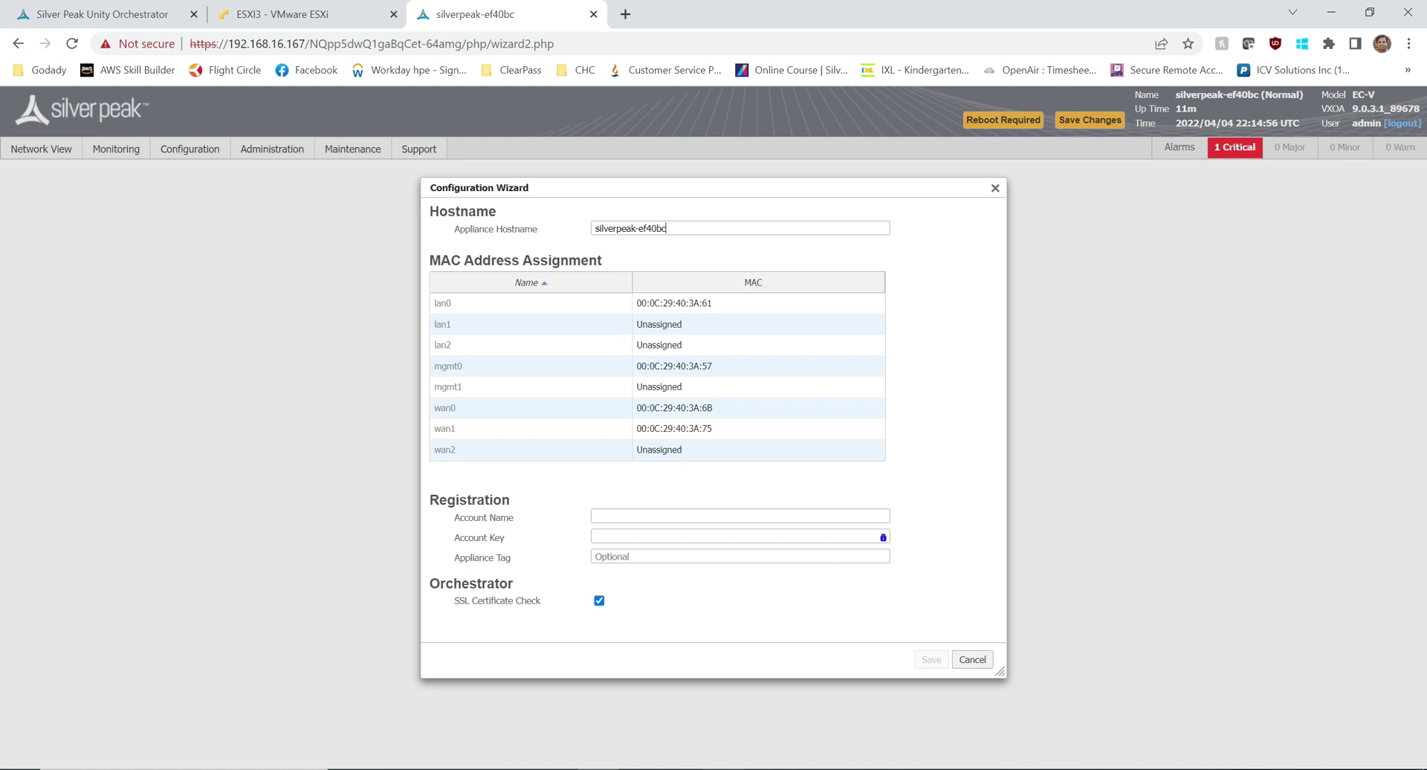
{"action": "left_click", "coordinate": [629, 515]}
{"action": "key", "text": "ctrl+v"}
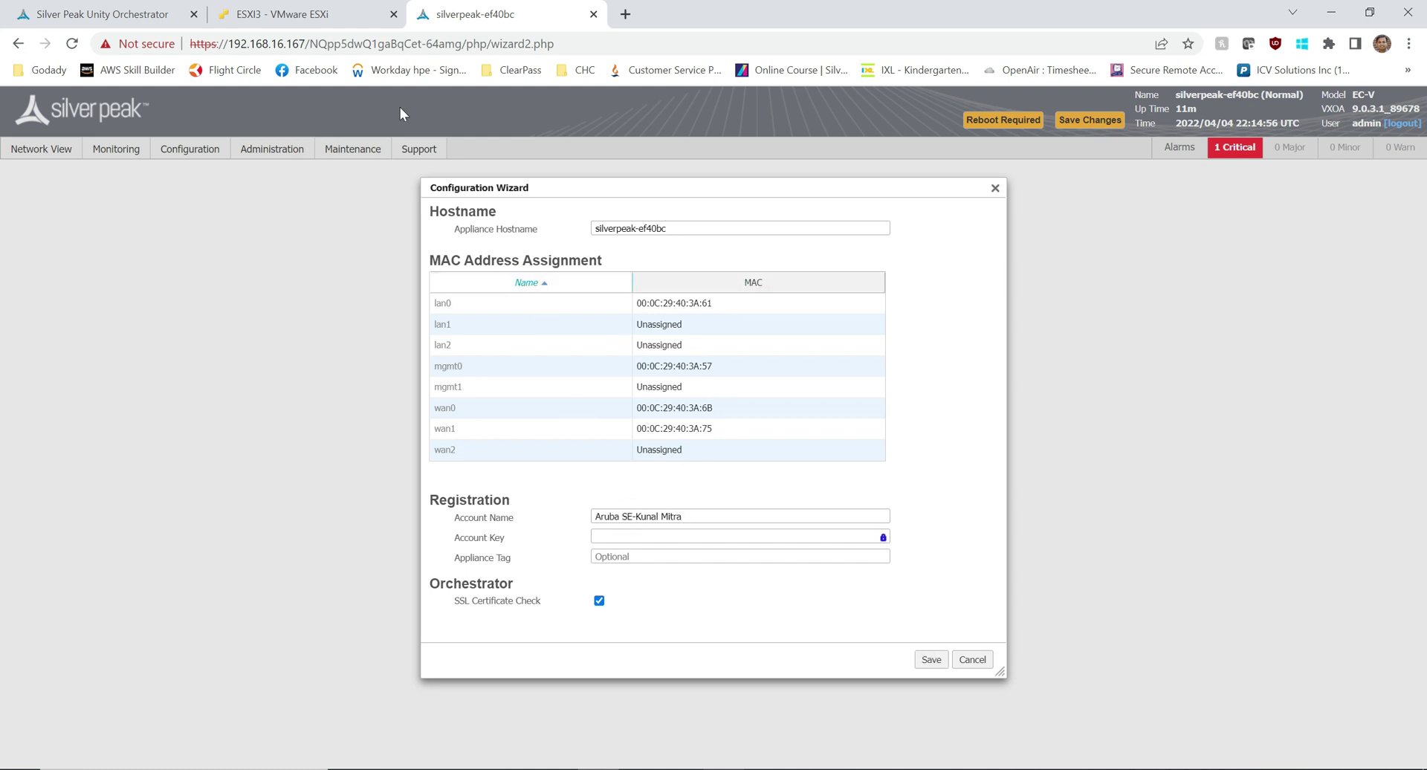
Step: Copy the account key from Orchestrator's Cloud Portal, paste it into the wizard, and save
{"action": "left_click", "coordinate": [100, 14]}
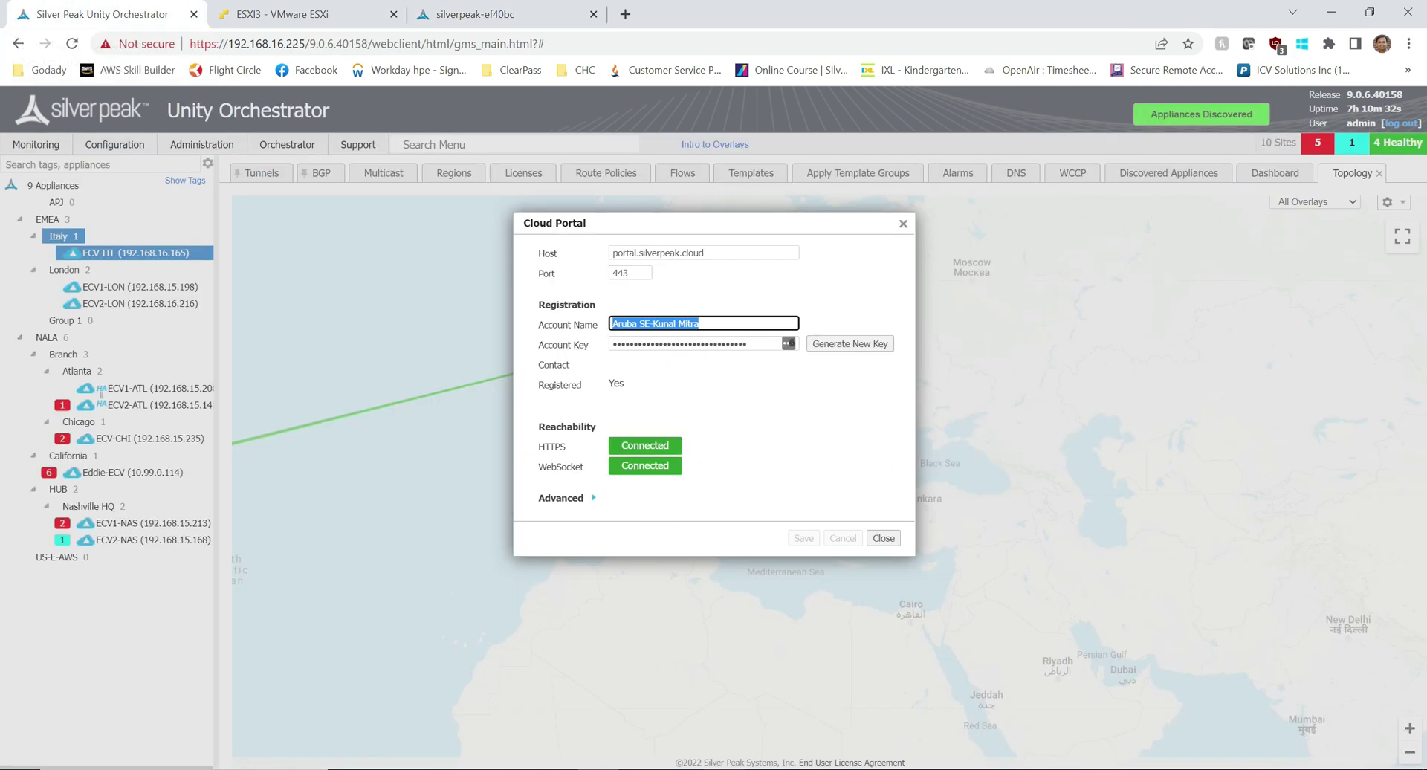
{"action": "left_click", "coordinate": [788, 345]}
{"action": "left_click", "coordinate": [794, 344]}
{"action": "left_click", "coordinate": [794, 344]}
{"action": "key", "text": "ctrl+a"}
{"action": "left_click", "coordinate": [500, 16]}
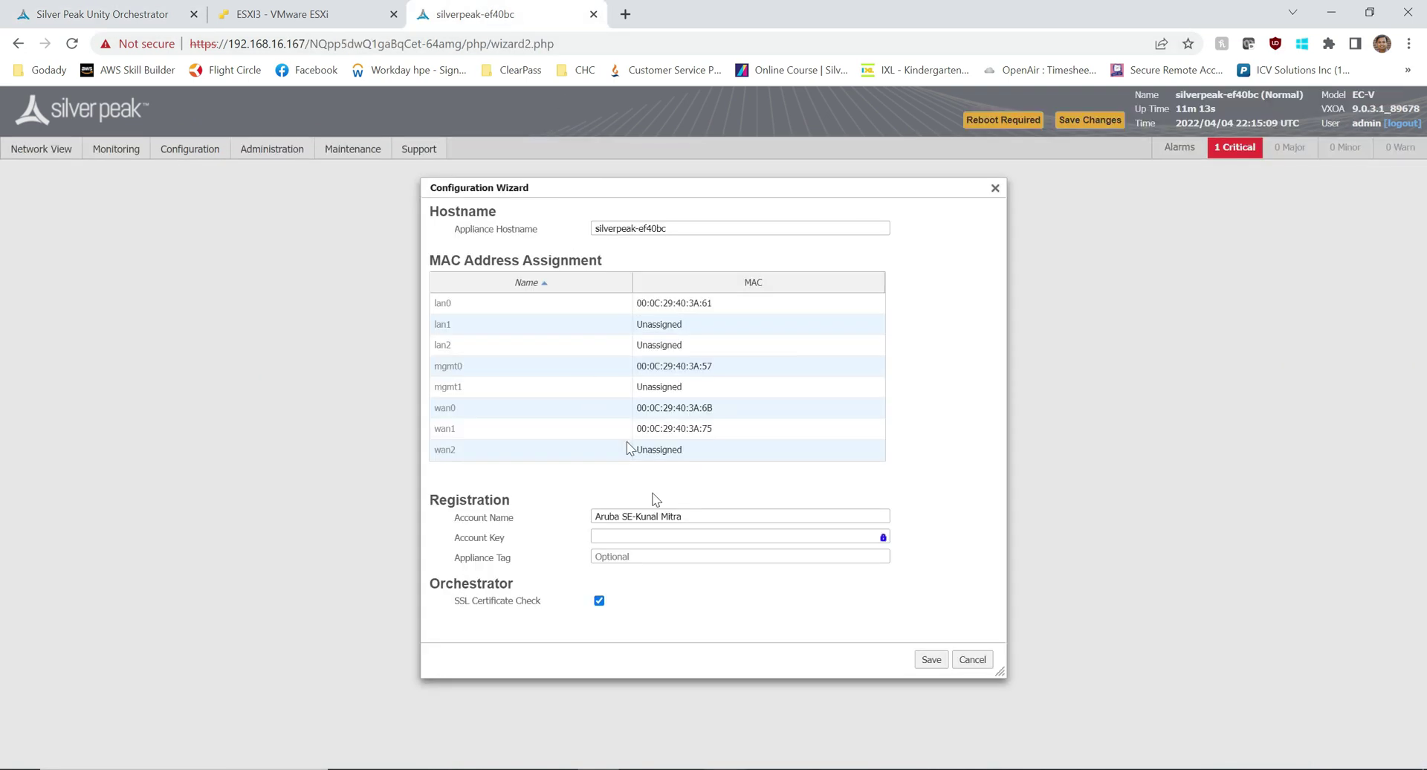
{"action": "left_click", "coordinate": [636, 536]}
{"action": "key", "text": "ctrl+v"}
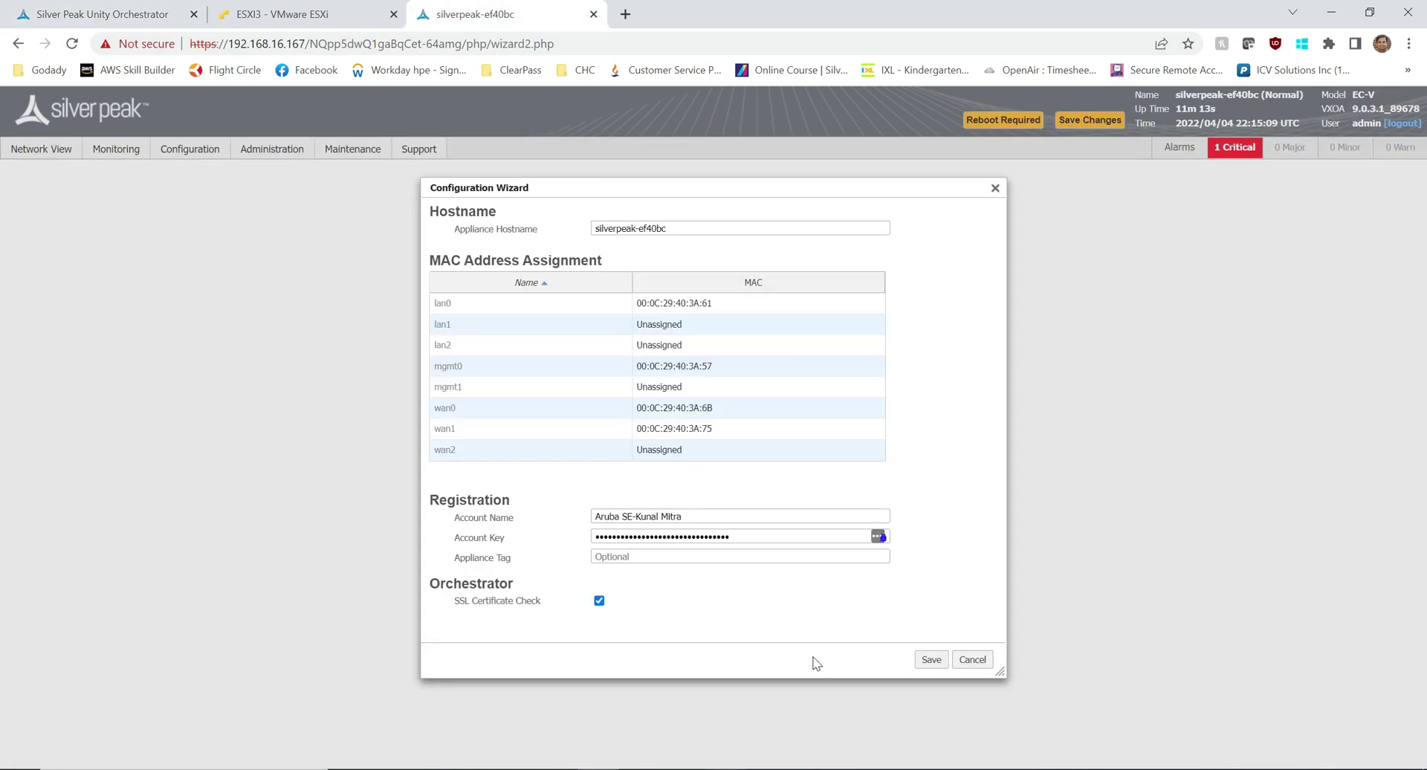
{"action": "left_click", "coordinate": [931, 660]}
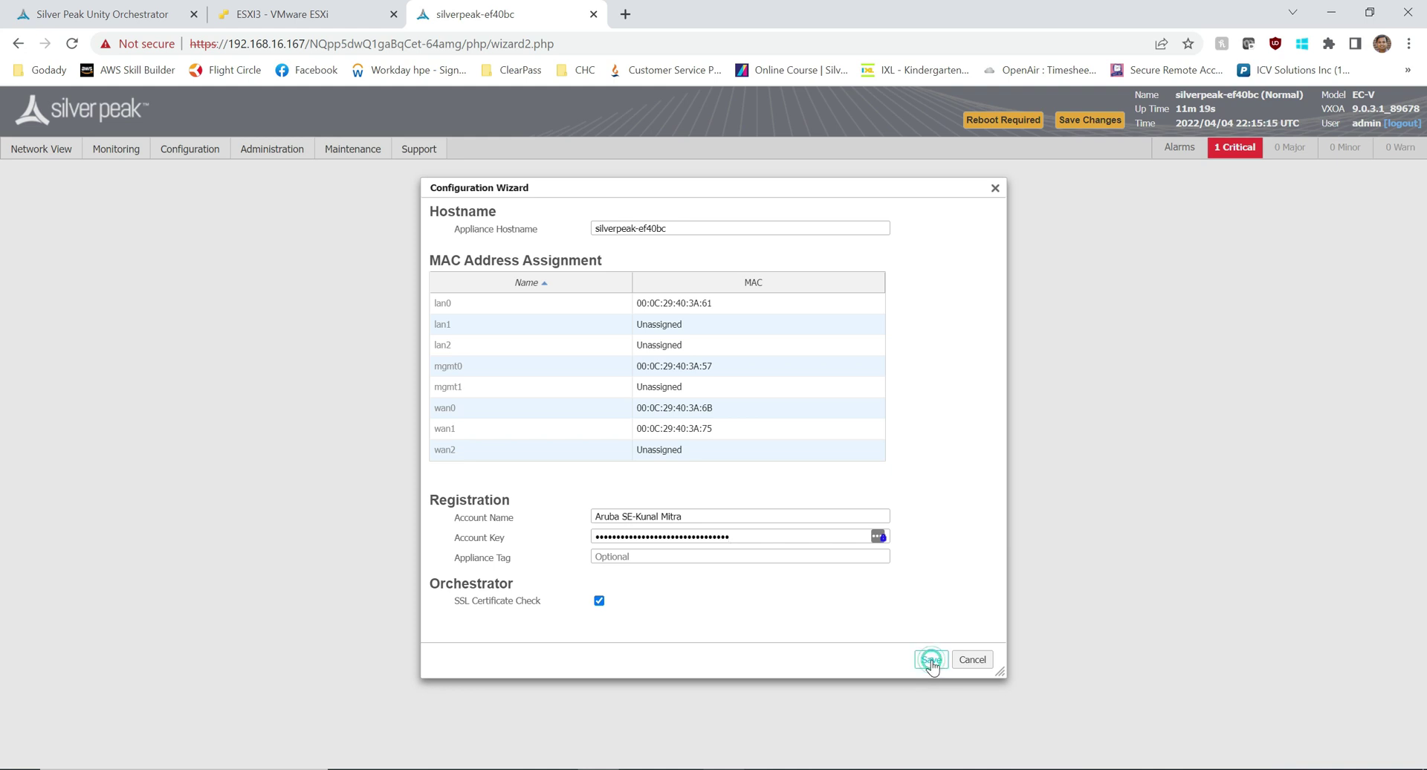
Step: Close the wizard, save the appliance's configuration changes, and confirm the required reboot
{"action": "left_click", "coordinate": [973, 660]}
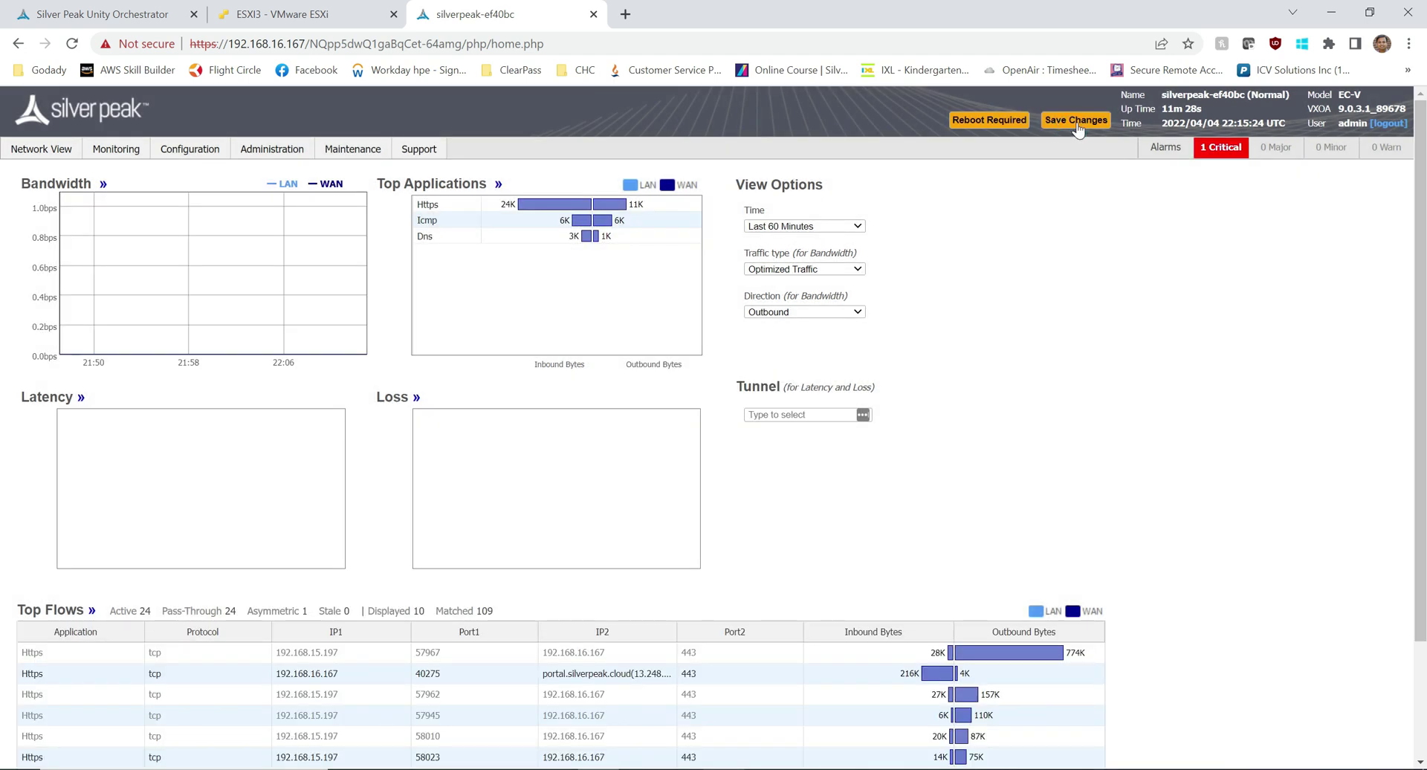
{"action": "left_click", "coordinate": [1076, 122]}
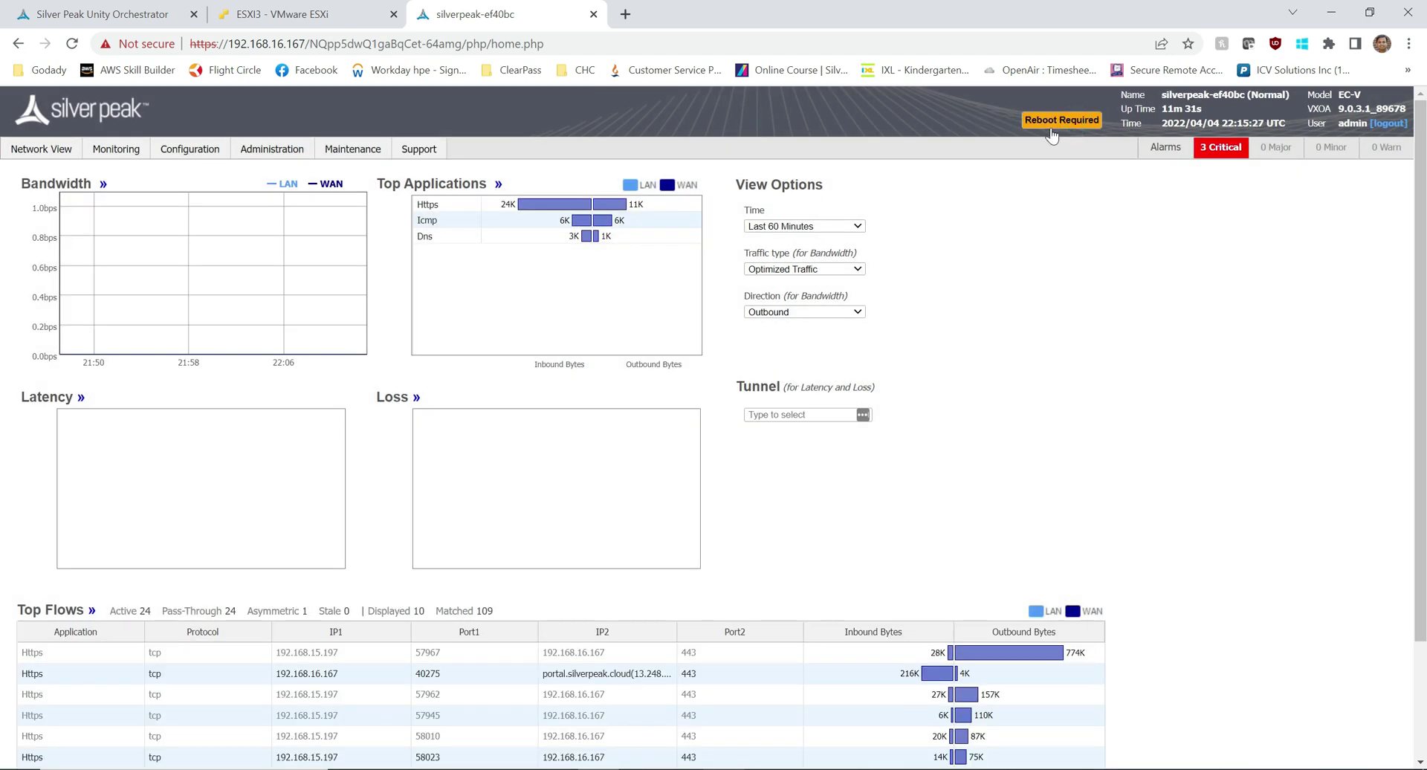
{"action": "left_click", "coordinate": [1061, 121]}
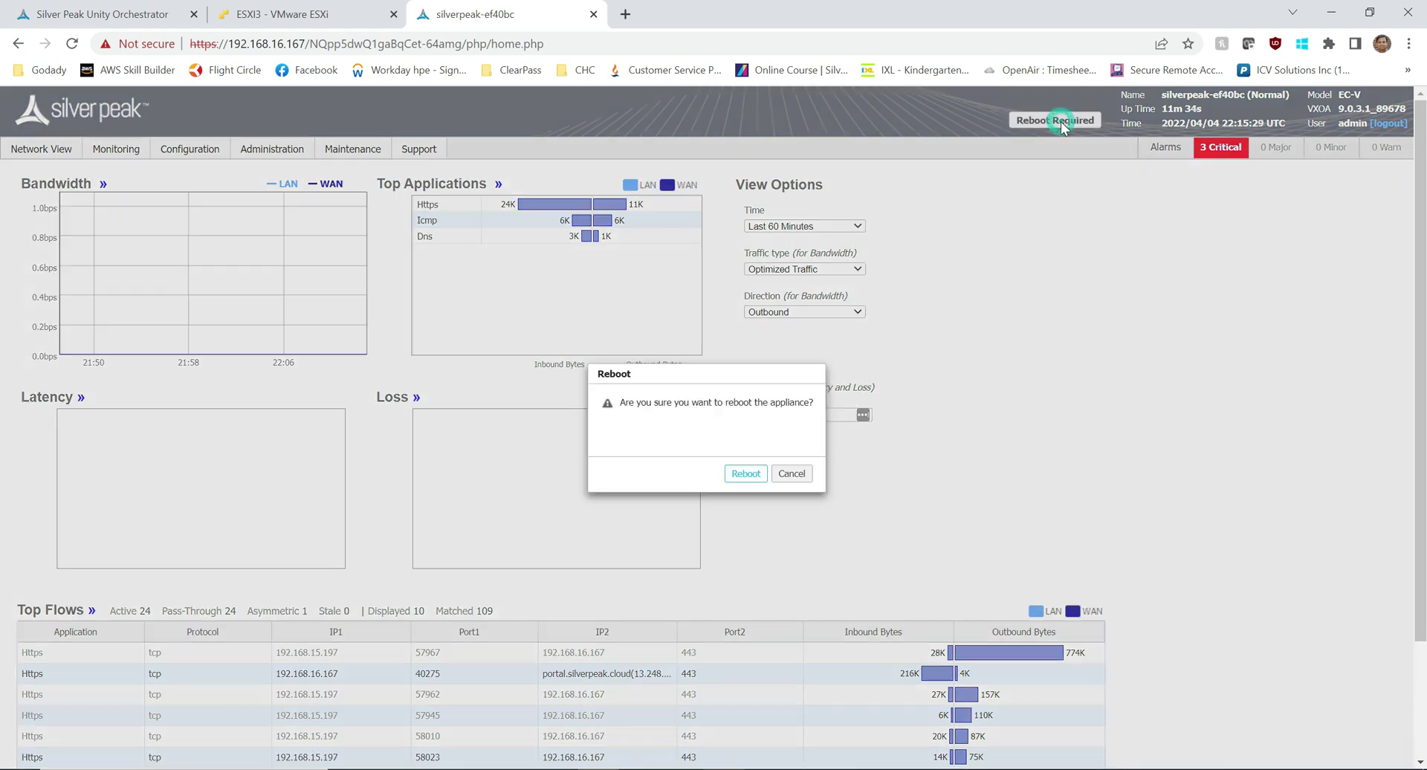
{"action": "left_click", "coordinate": [744, 474]}
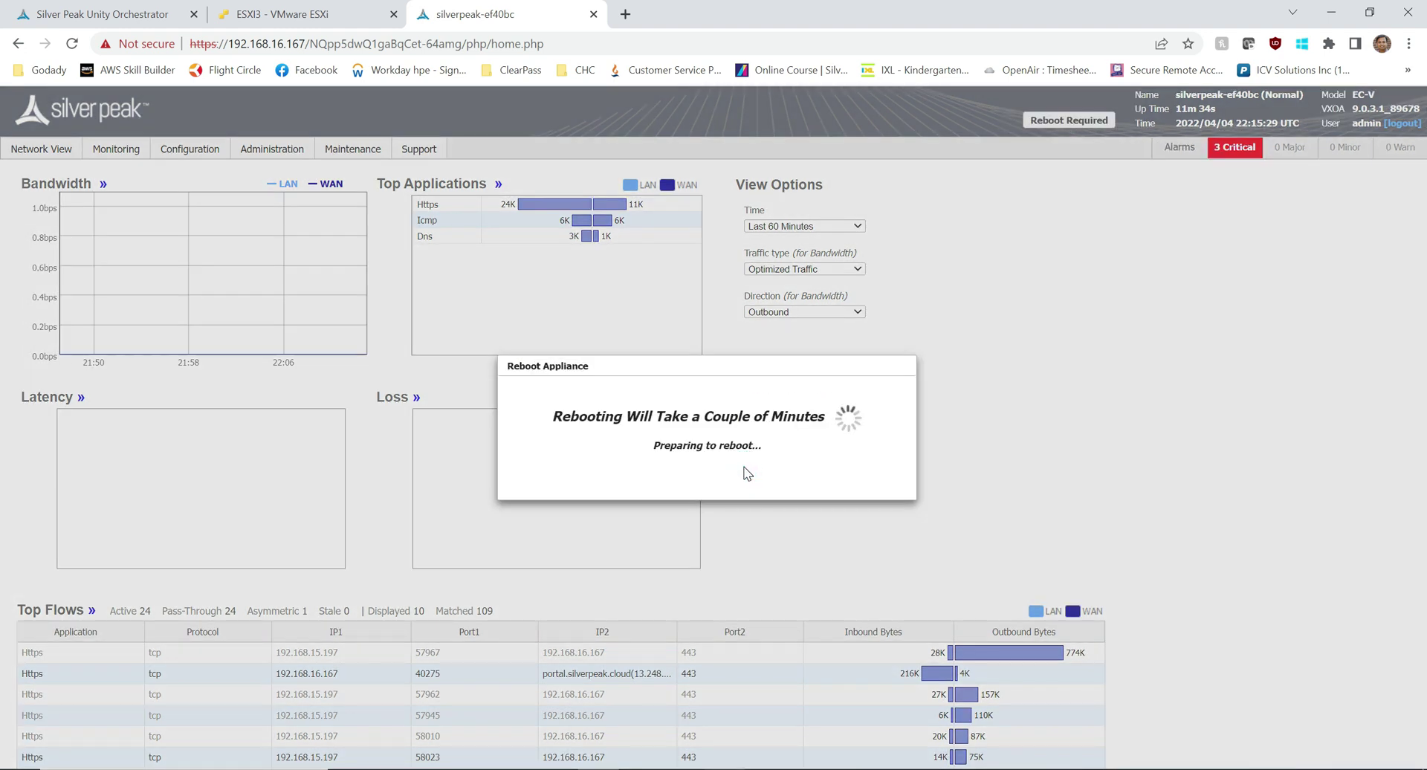
Step: After checking the ESXi host, log back into the rebooted appliance with the admin credentials
{"action": "key", "text": "ctrl+shift+Tab"}
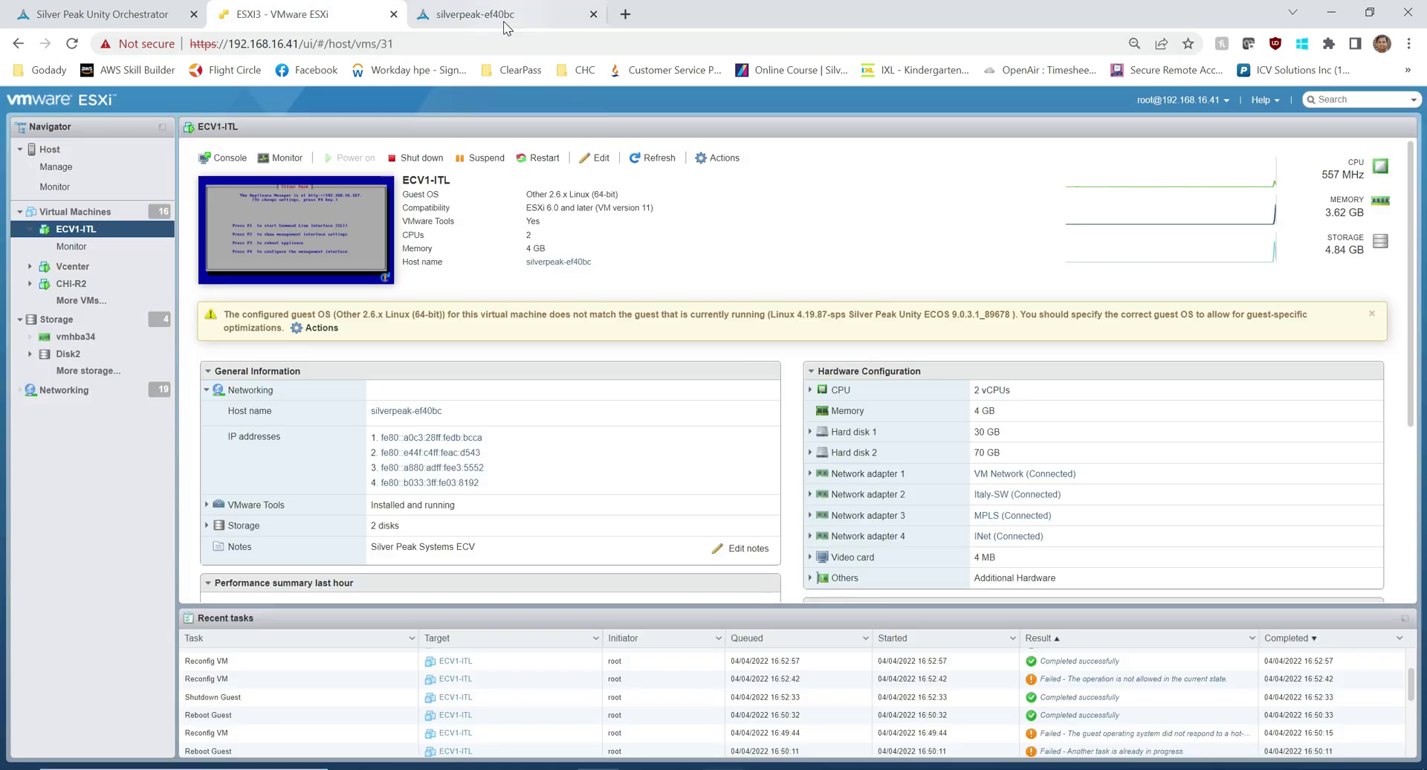
{"action": "left_click", "coordinate": [496, 16]}
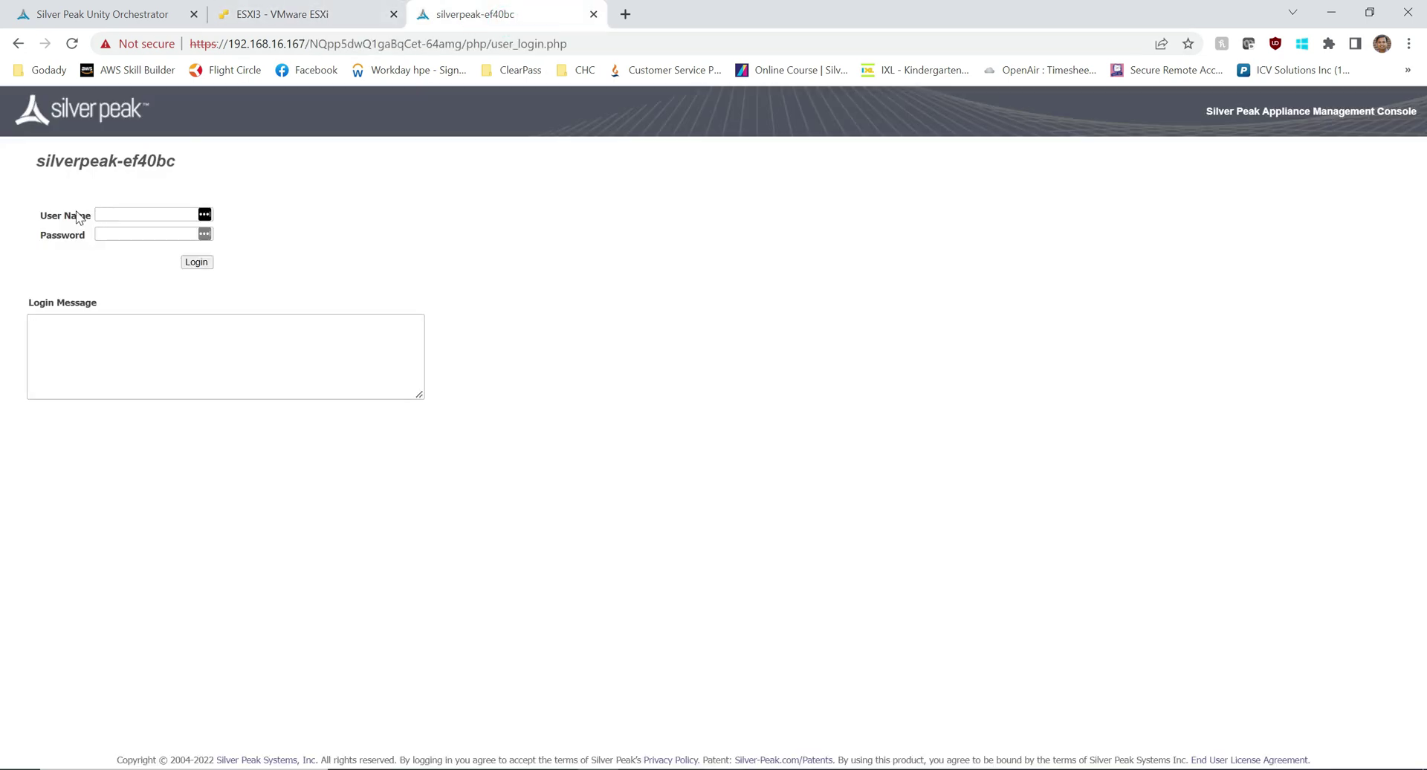
{"action": "type", "text": "admin"}
{"action": "key", "text": "Tab"}
{"action": "type", "text": "admin"}
{"action": "key", "text": "Return"}
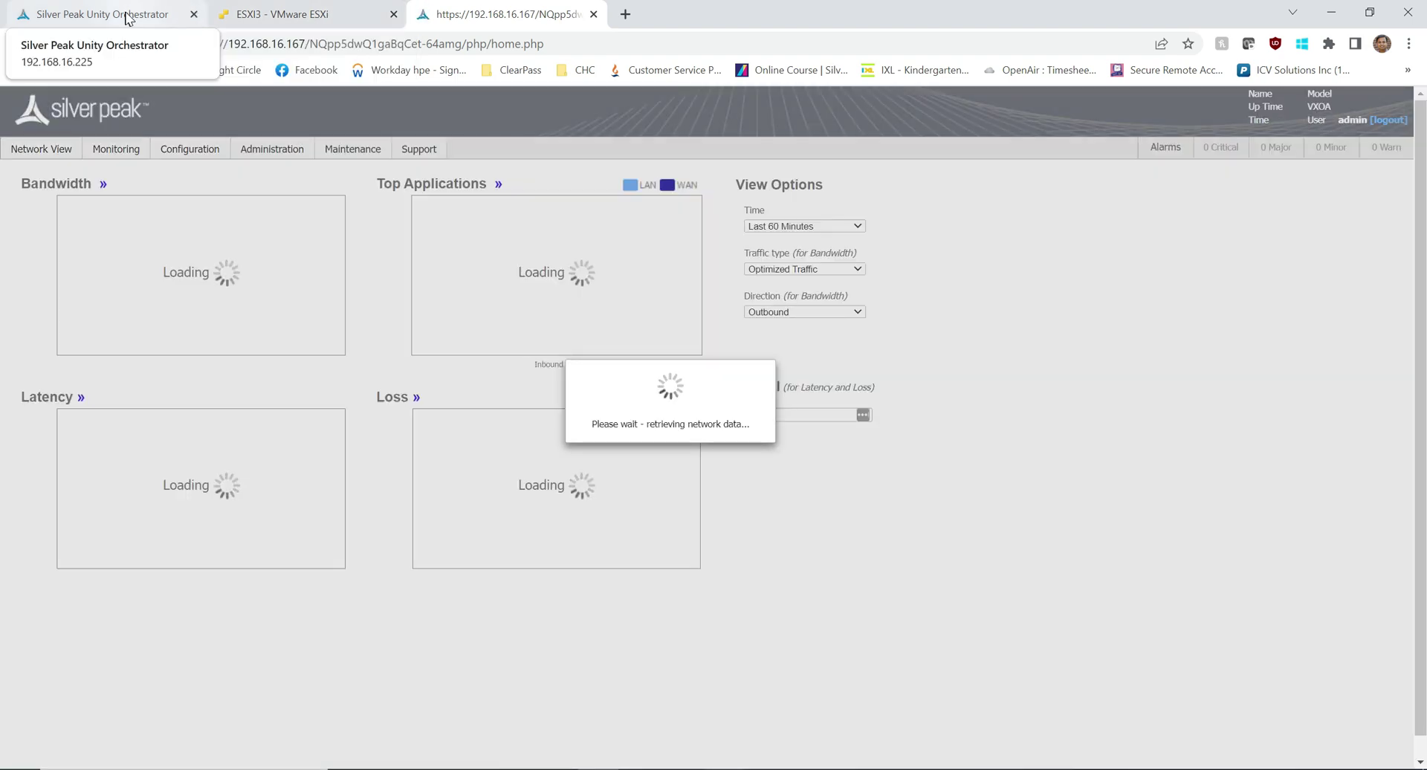
Step: Refresh Orchestrator's Discovered Appliances to show silverpeak-ef40bc at 192.168.16.167 as Reachable
{"action": "left_click", "coordinate": [156, 14]}
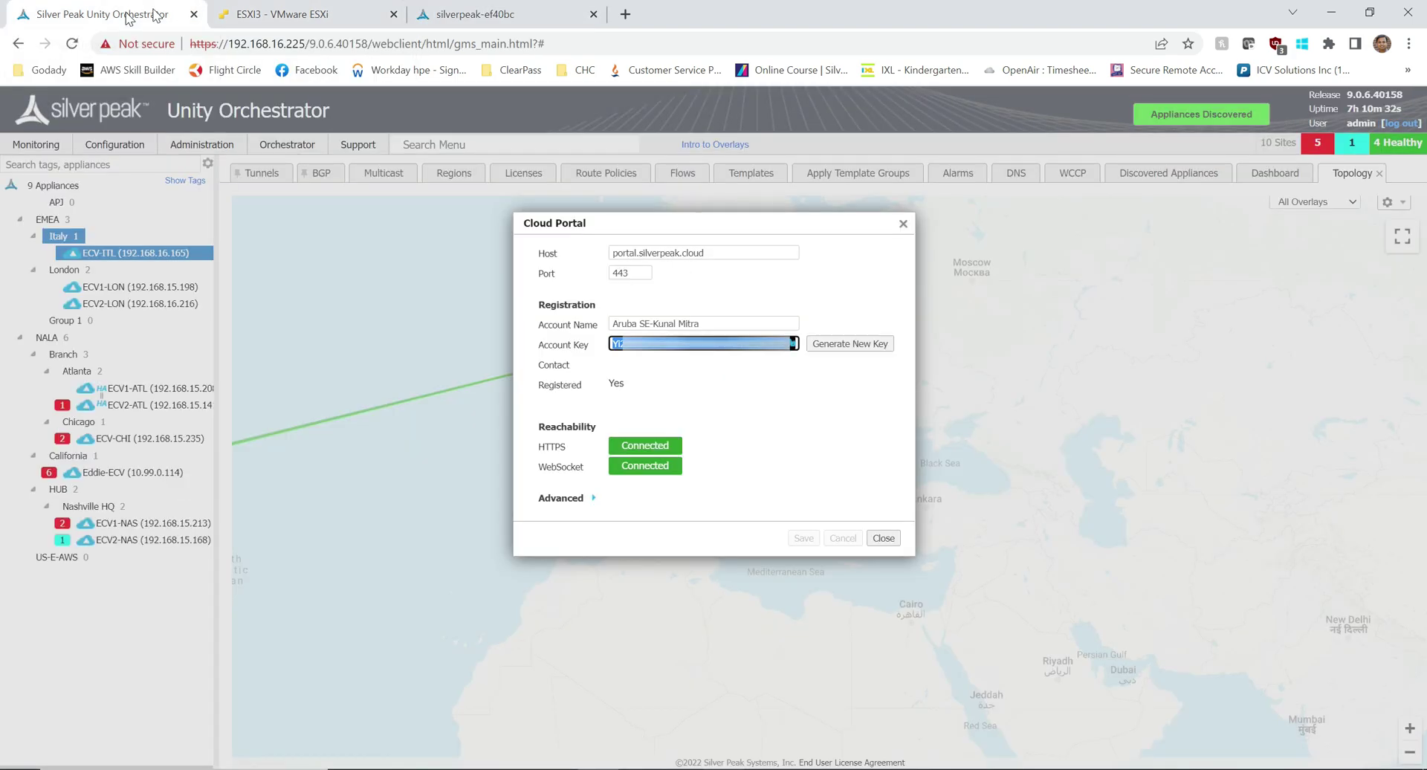
{"action": "left_click", "coordinate": [902, 222]}
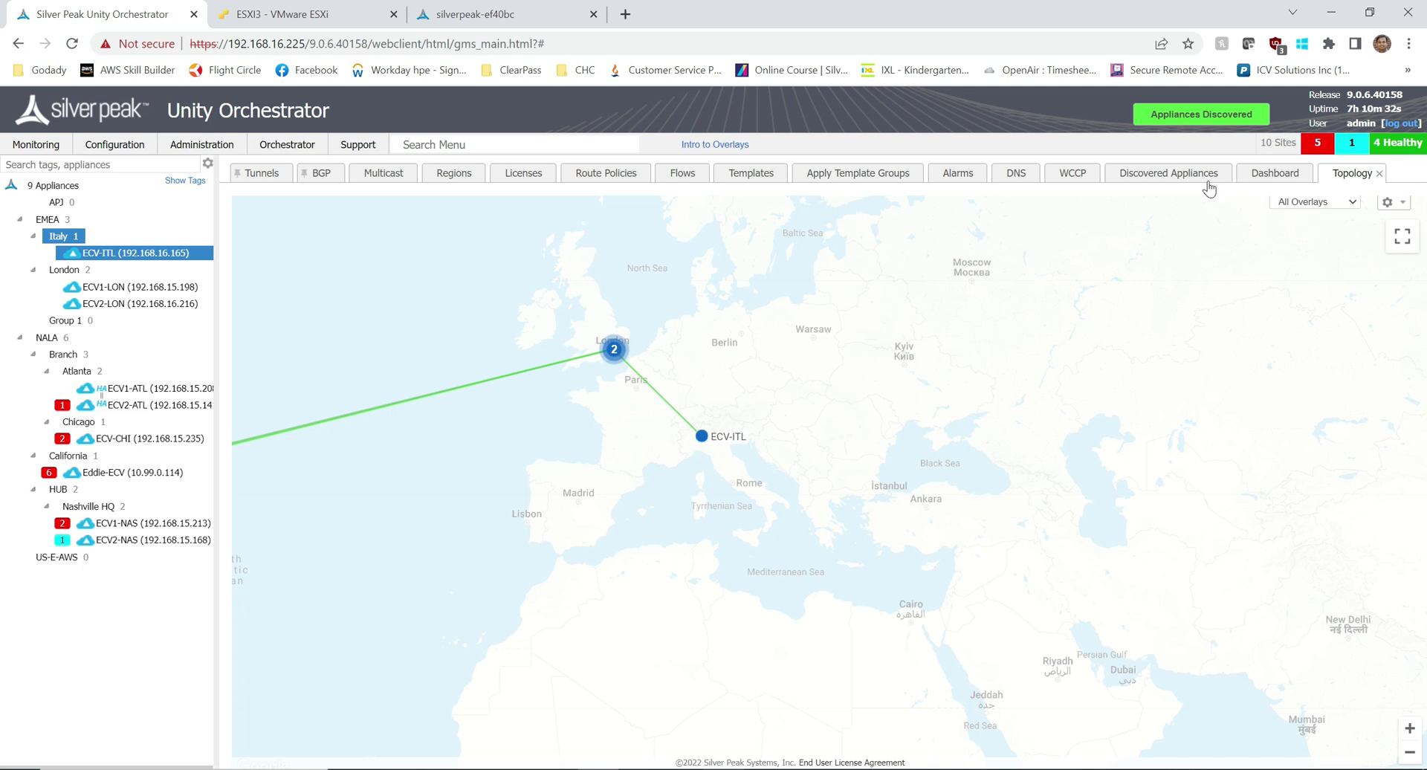
{"action": "left_click", "coordinate": [1183, 175]}
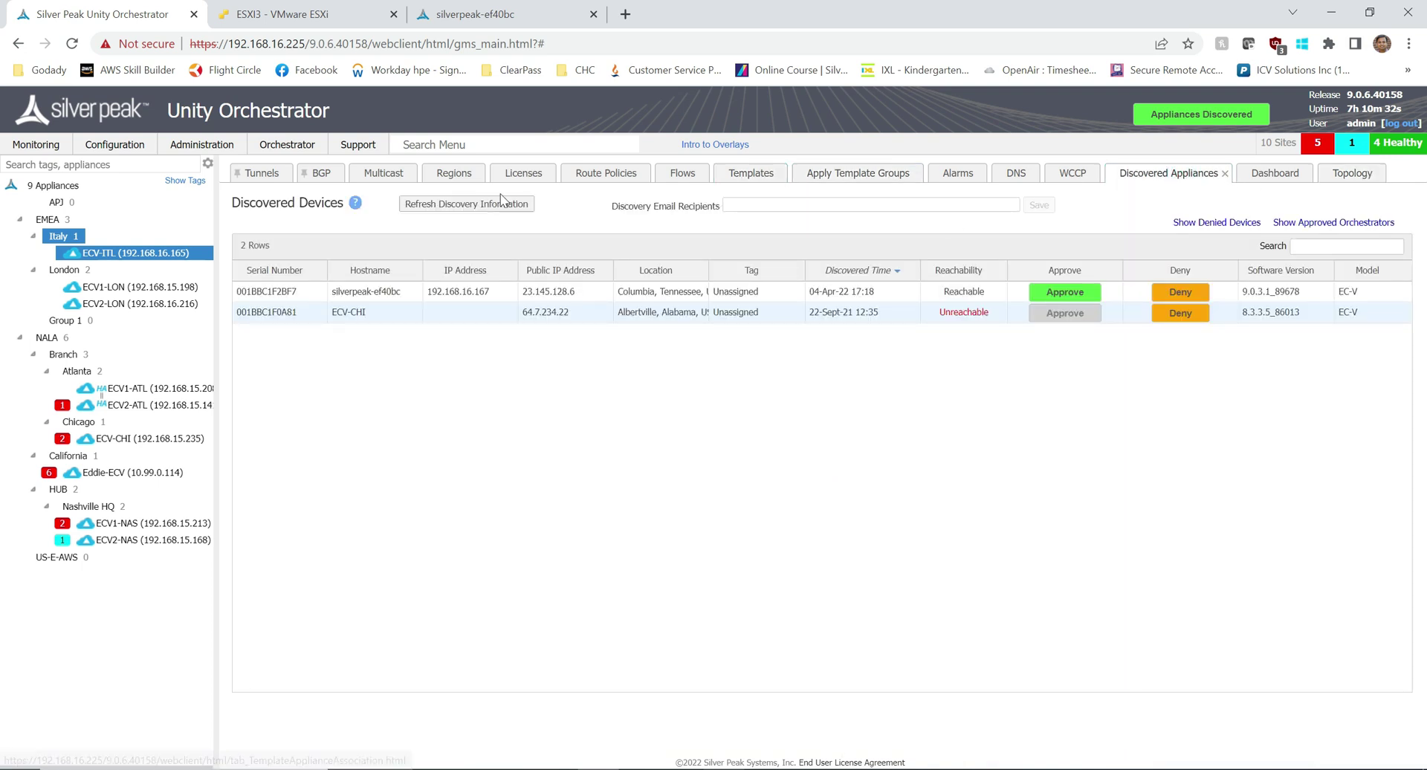
{"action": "left_click", "coordinate": [483, 204]}
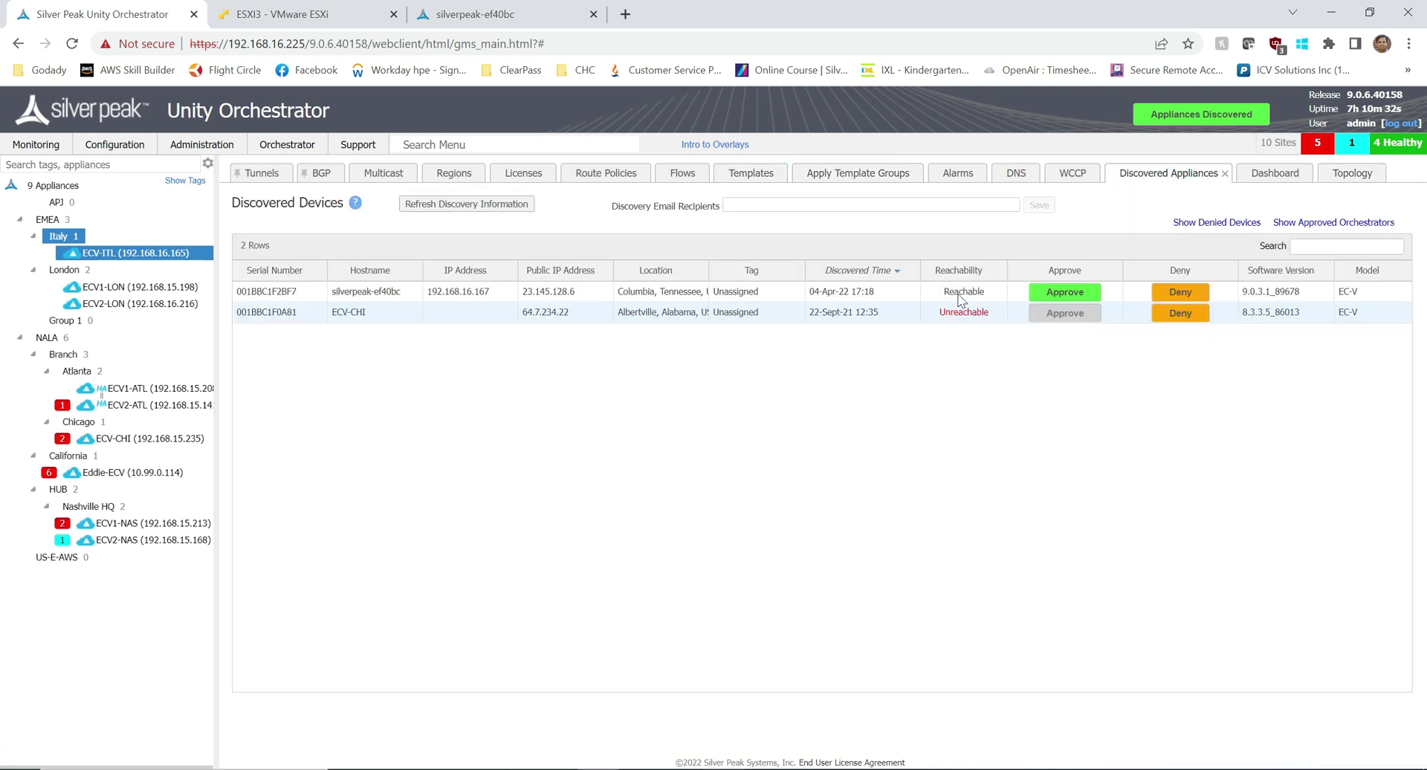
{"action": "left_click", "coordinate": [393, 291]}
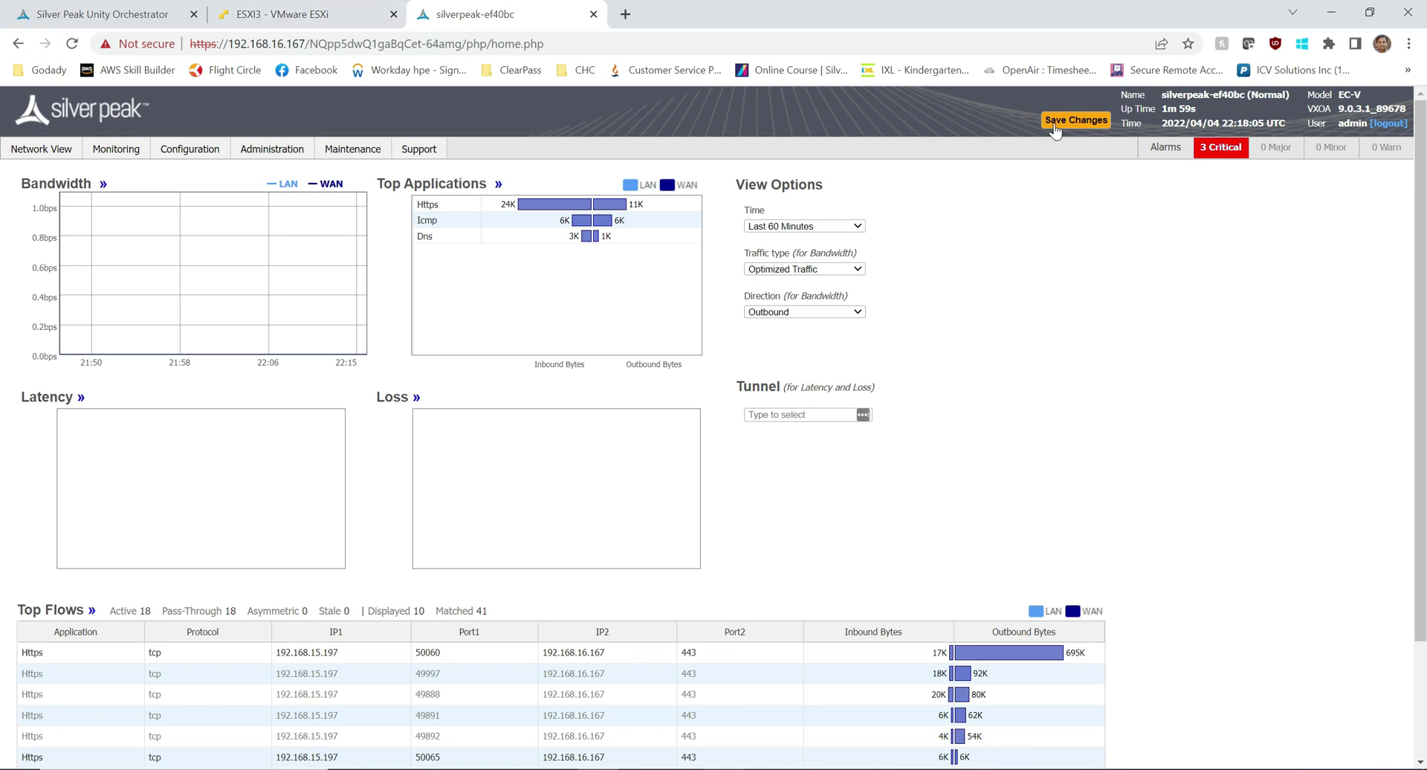
{"action": "left_click", "coordinate": [95, 16]}
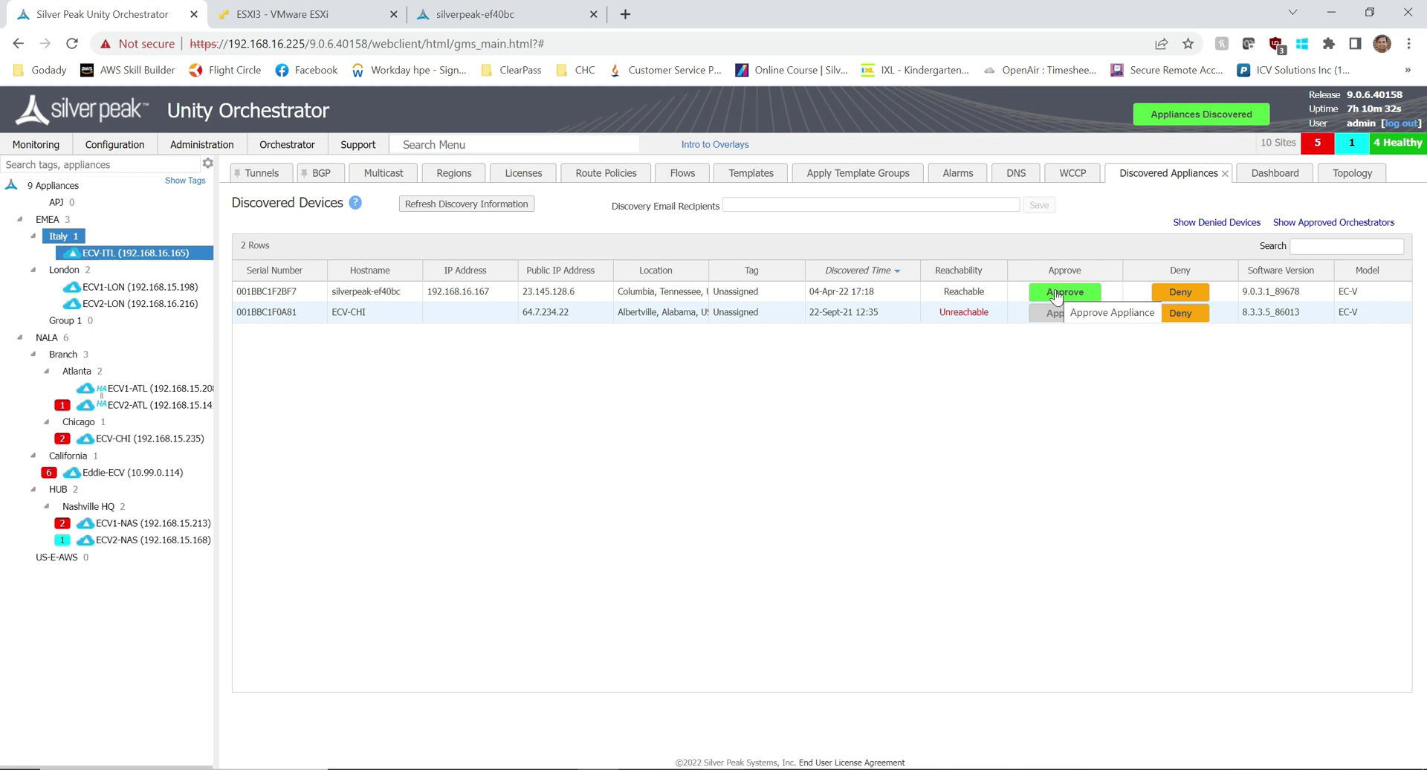
{"action": "mouse_move", "coordinate": [148, 257]}
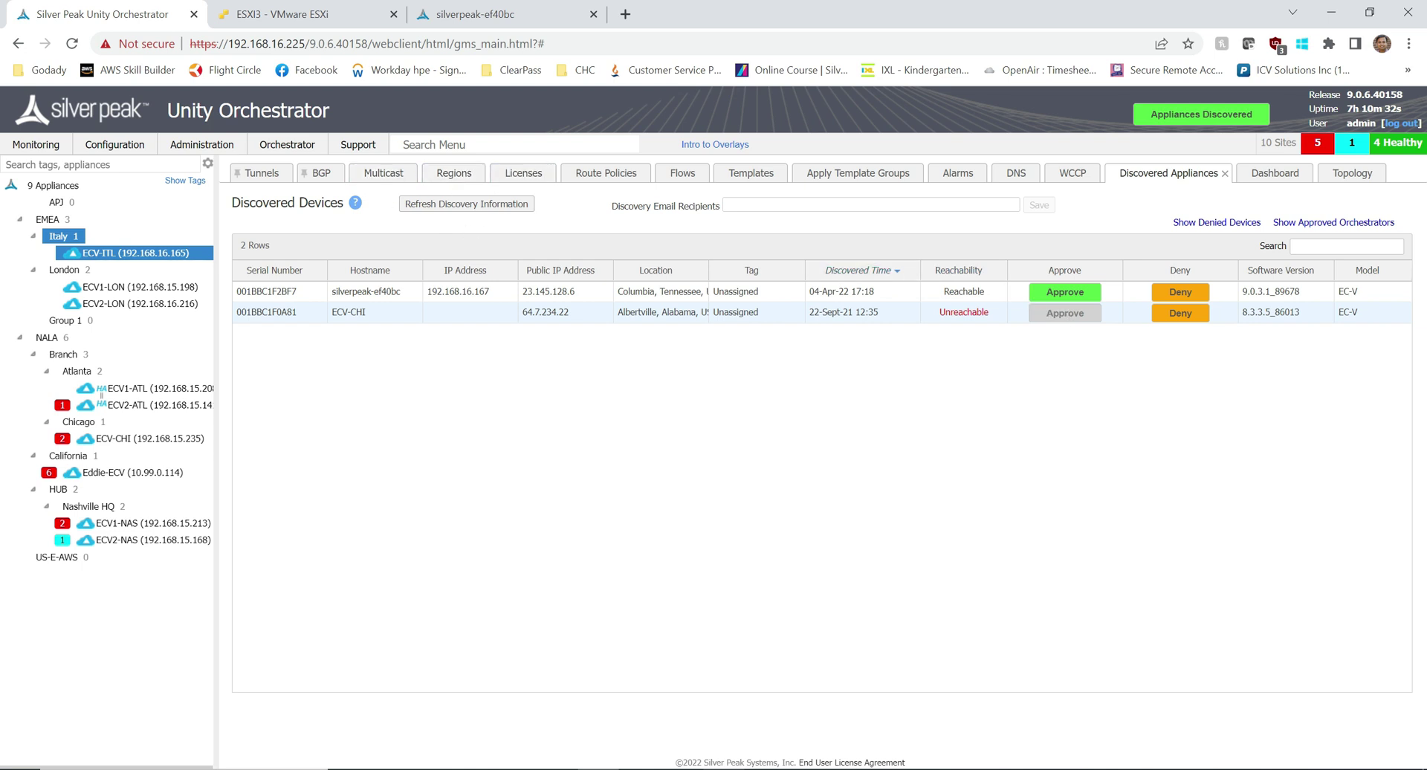
Step: Open the RMA wizard via menu search 'rma' and pair ECV-ITL with new appliance silverpeak-ef40bc
{"action": "left_click", "coordinate": [483, 145]}
{"action": "type", "text": "rma"}
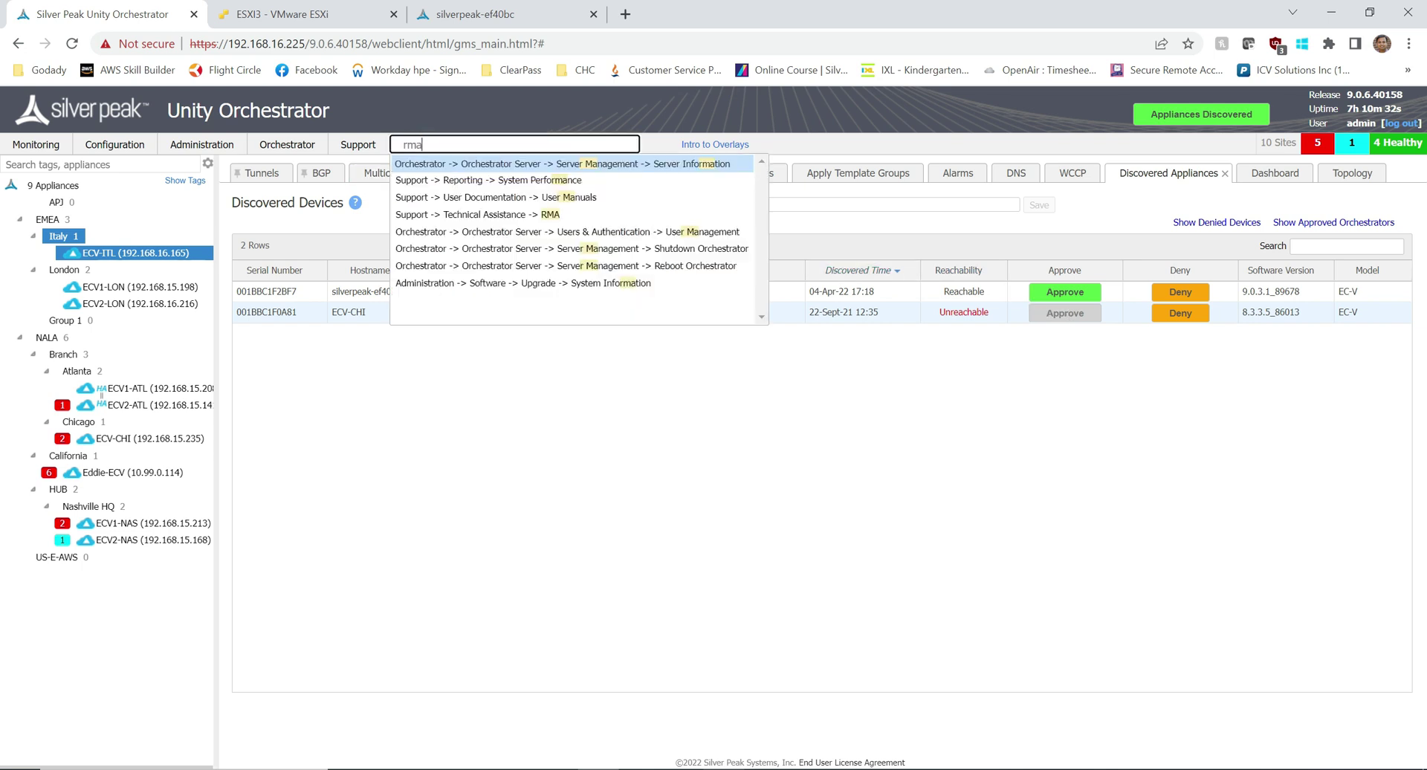
{"action": "left_click", "coordinate": [499, 214]}
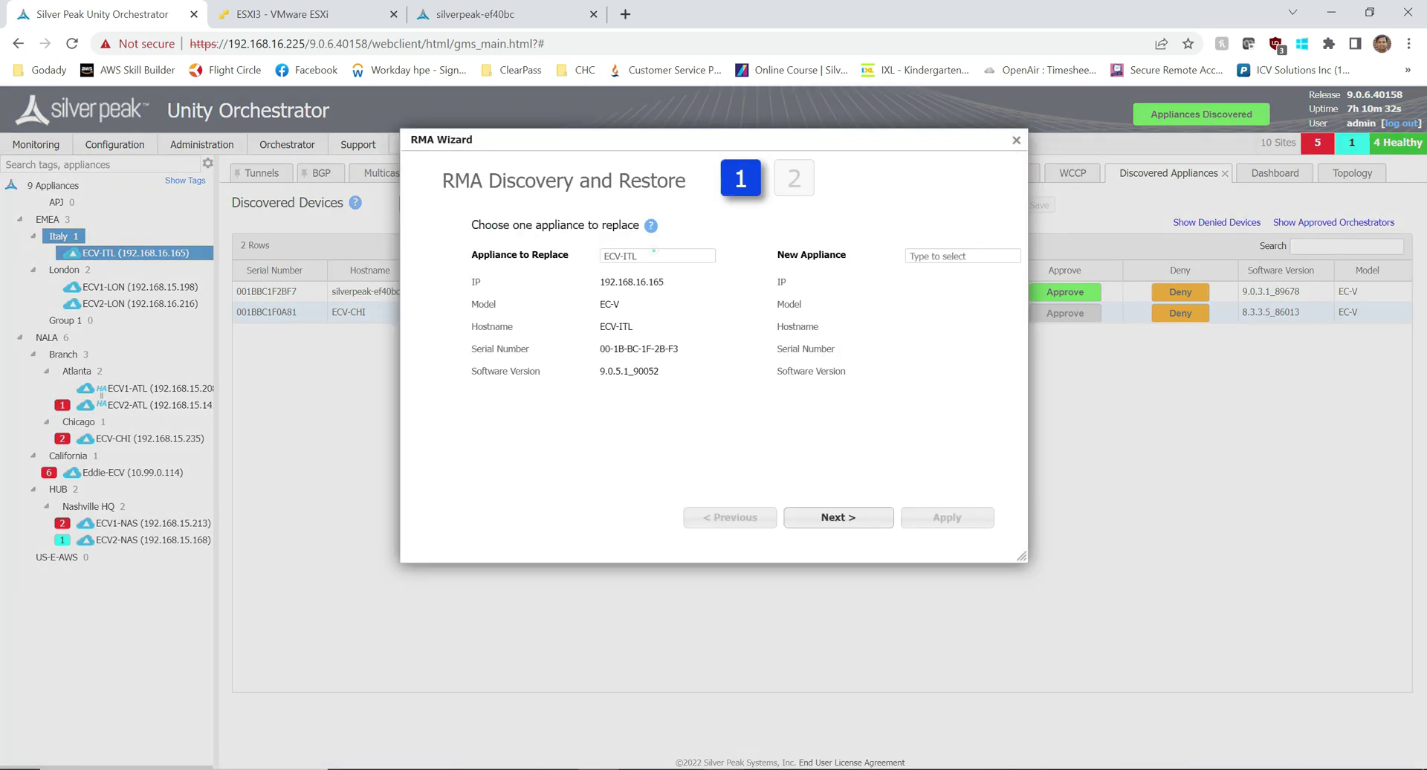
{"action": "left_click", "coordinate": [653, 256]}
{"action": "left_click", "coordinate": [954, 255]}
{"action": "left_click", "coordinate": [945, 291]}
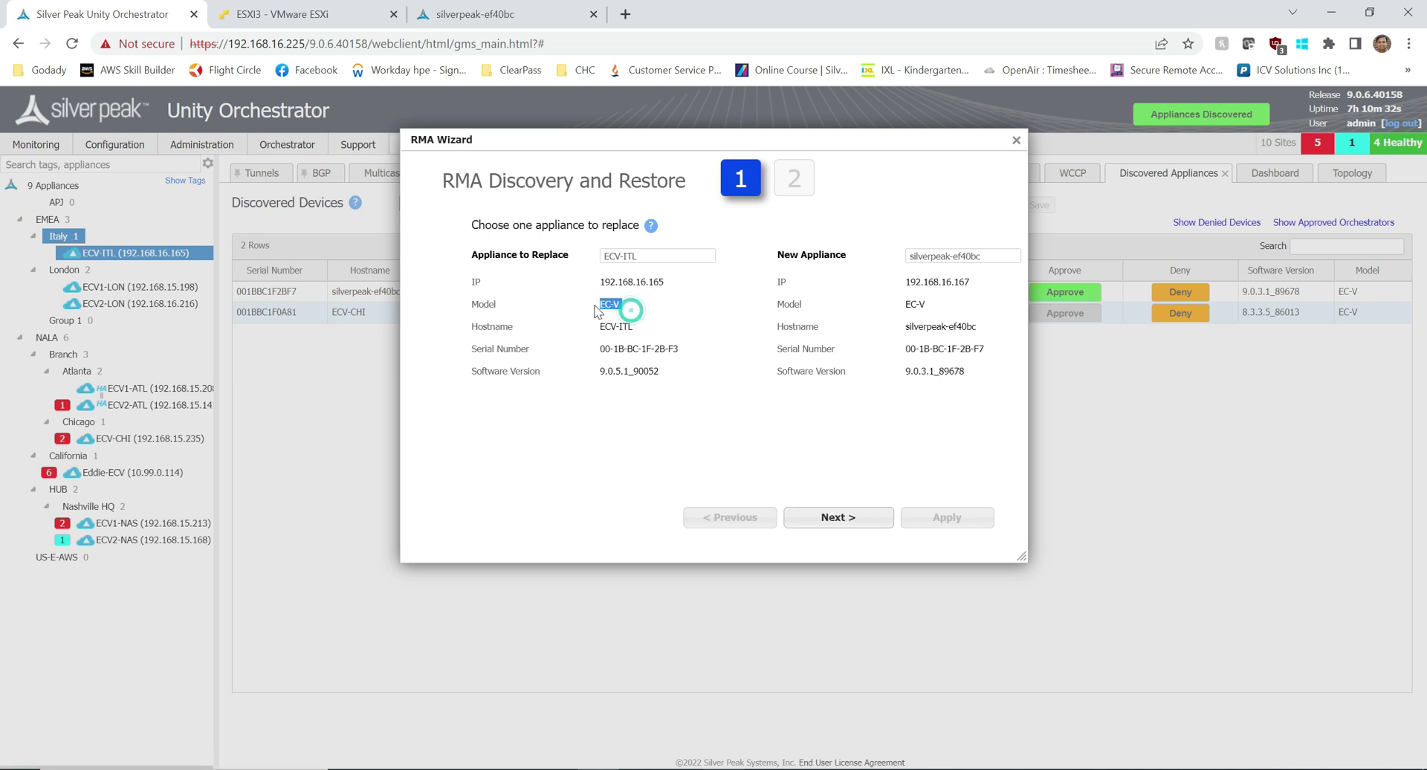
{"action": "left_click_drag", "start_coordinate": [938, 305], "coordinate": [902, 304]}
Step: Advance to the backup step and choose the 'initial' backup from 31-Mar-22 14:00:06
{"action": "left_click", "coordinate": [837, 516]}
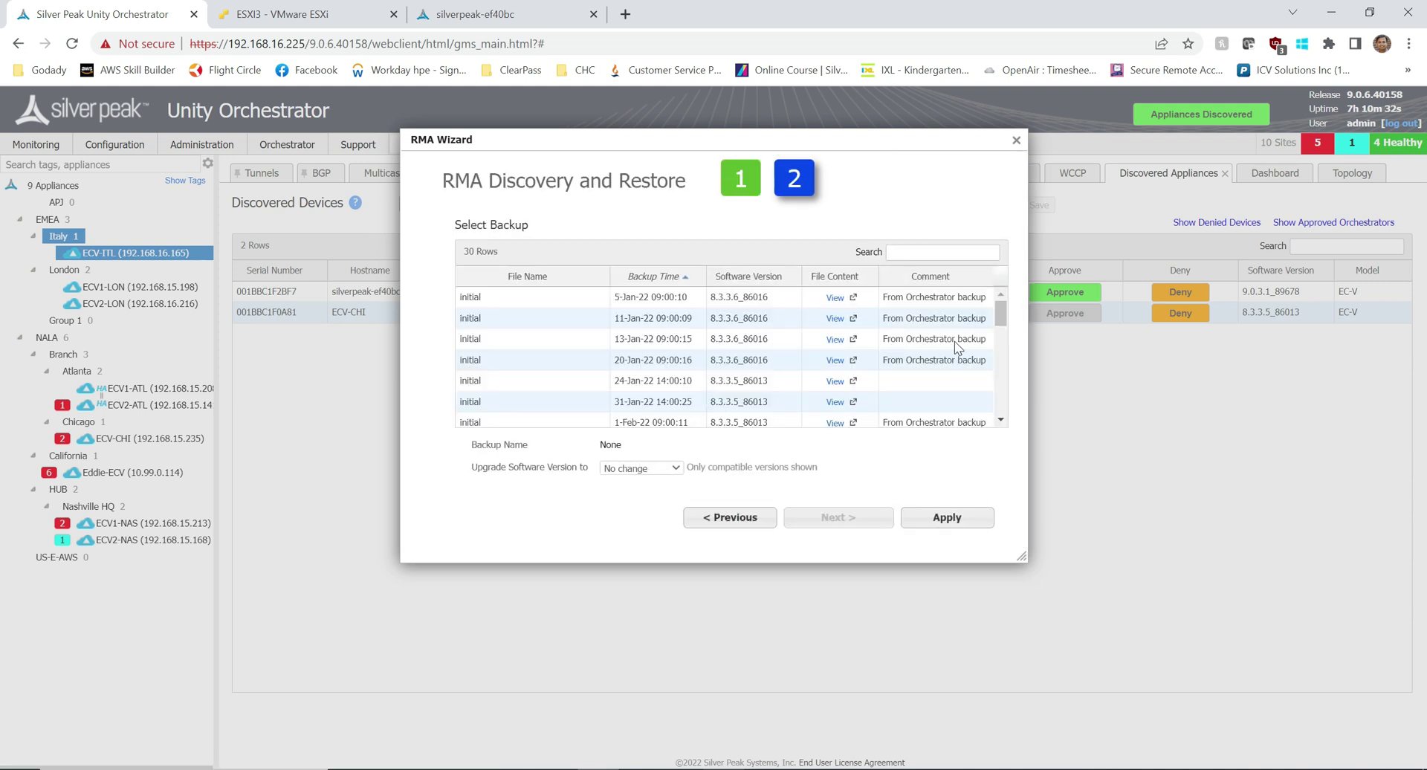
{"action": "left_click_drag", "start_coordinate": [995, 318], "coordinate": [987, 423]}
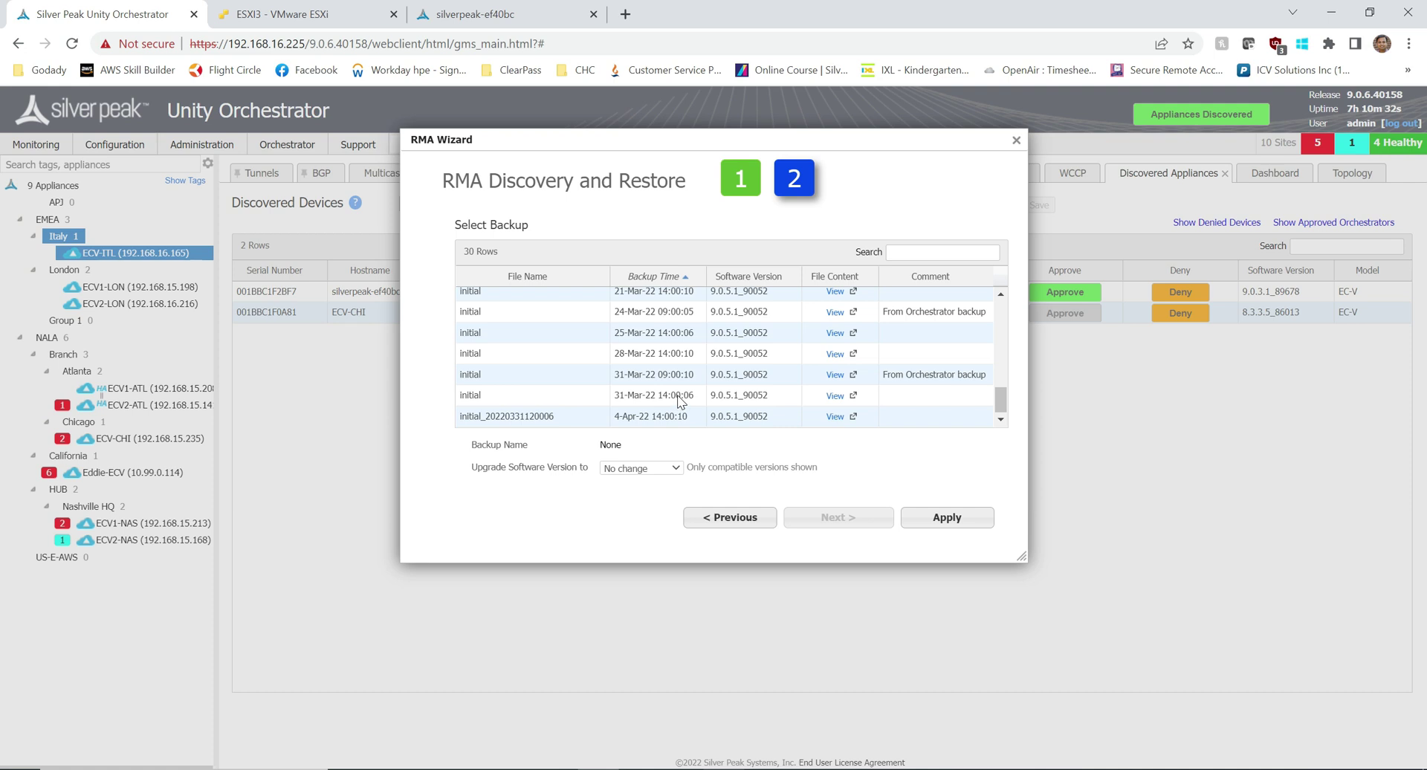
{"action": "left_click", "coordinate": [635, 397]}
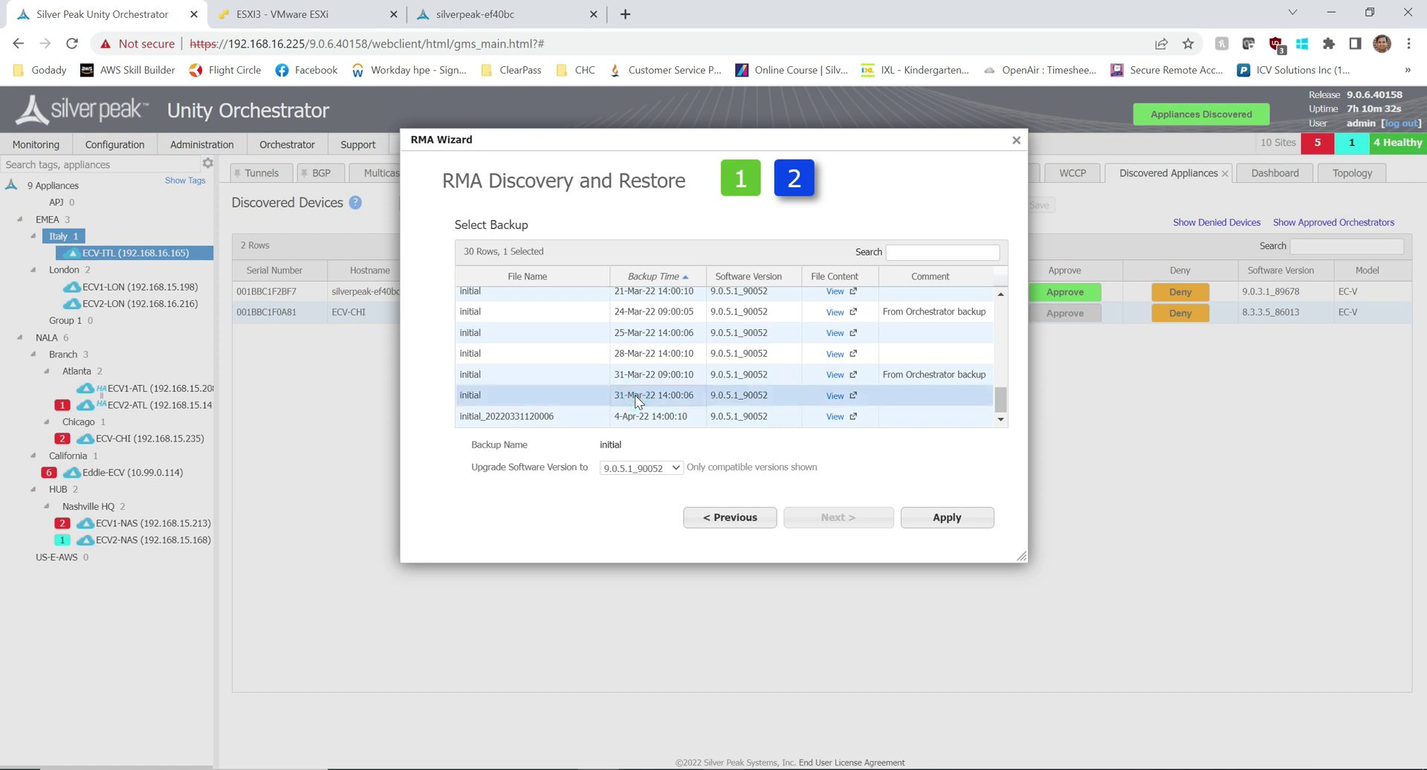
{"action": "left_click", "coordinate": [660, 423]}
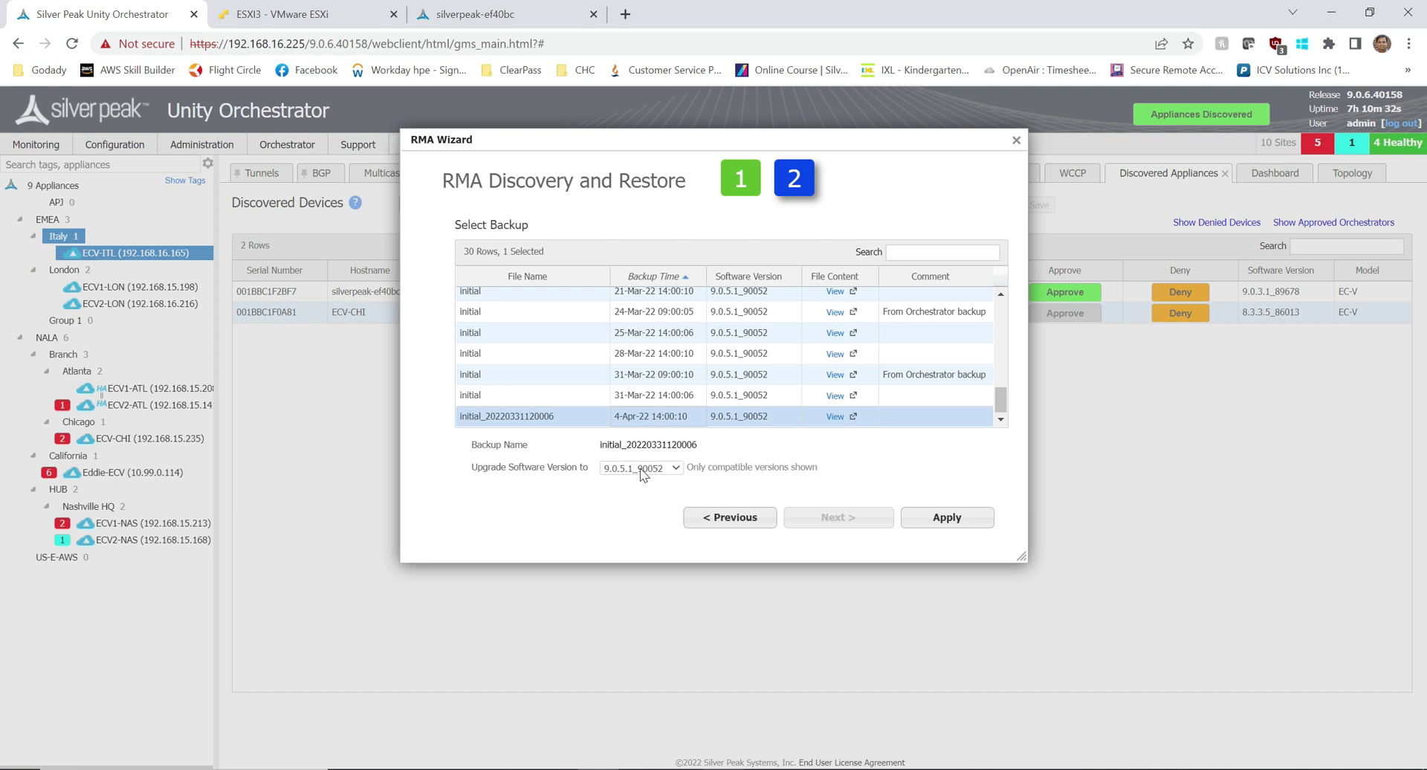
{"action": "left_click", "coordinate": [644, 398]}
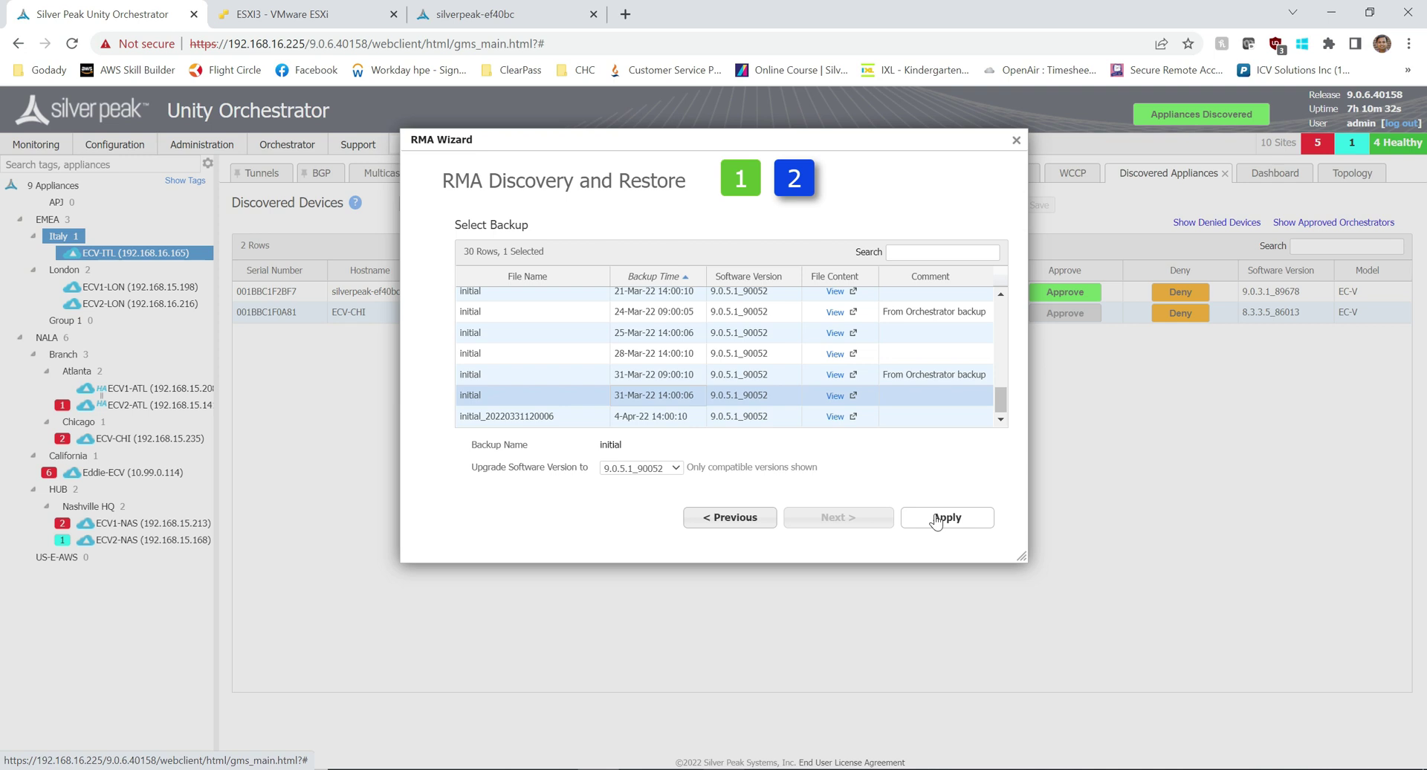
Step: Apply the RMA replacement and configuration restore
{"action": "left_click", "coordinate": [935, 520]}
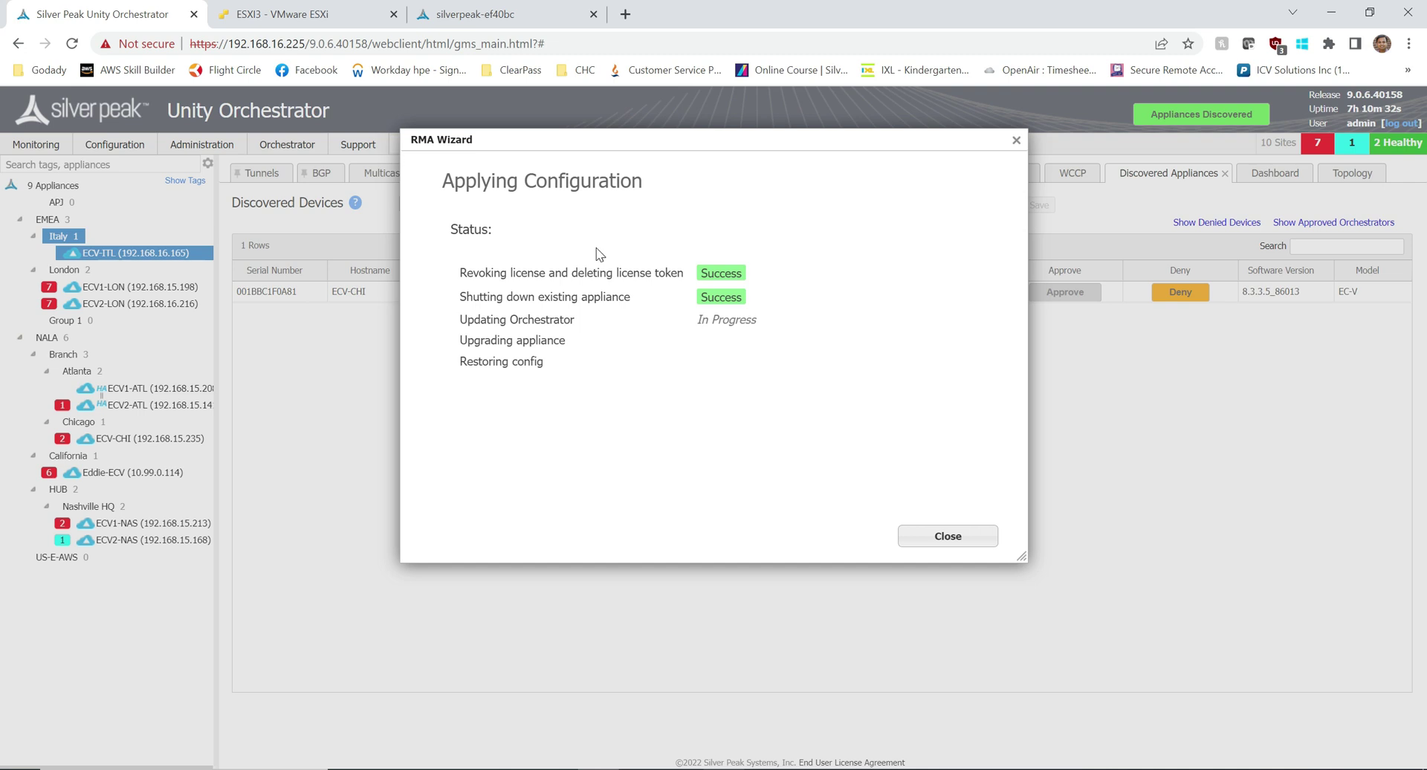
{"action": "left_click", "coordinate": [272, 23]}
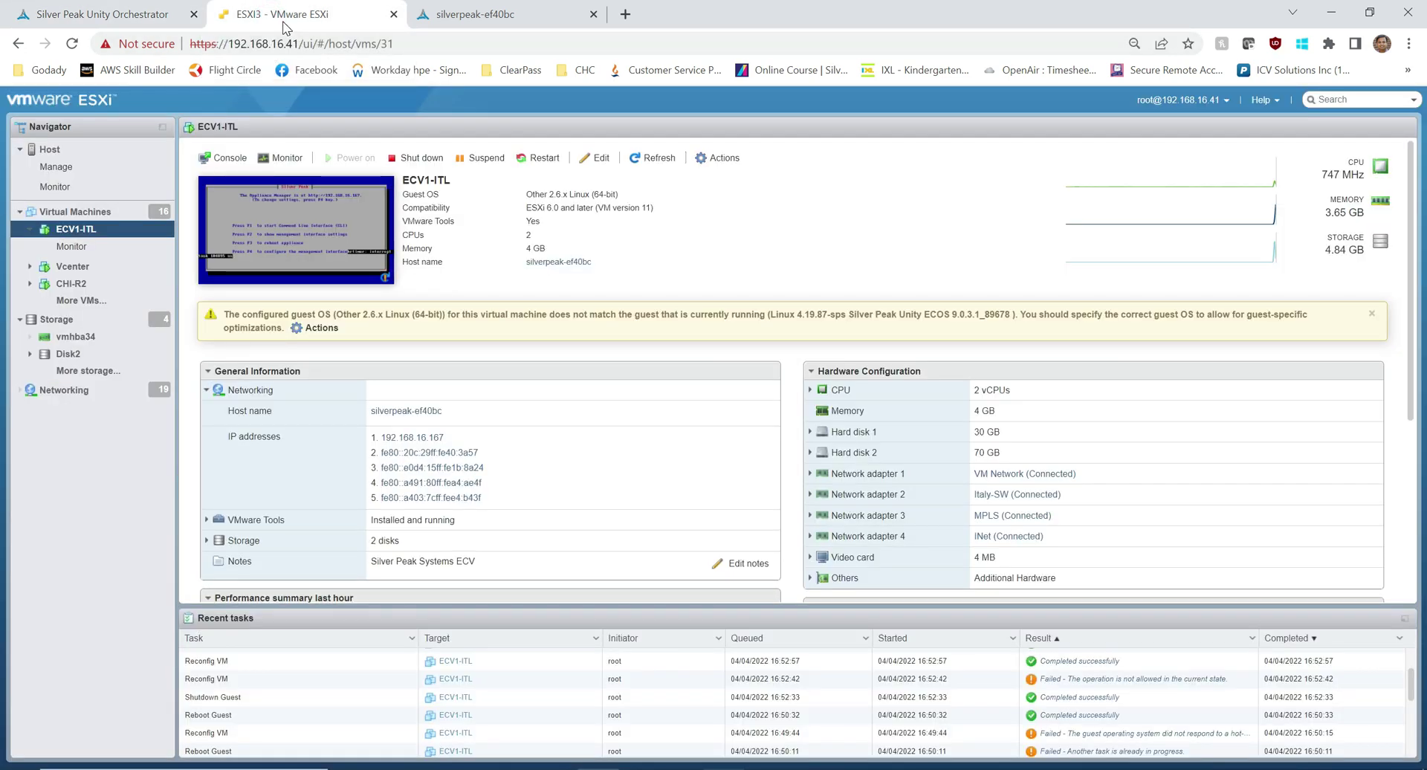
{"action": "left_click", "coordinate": [74, 212]}
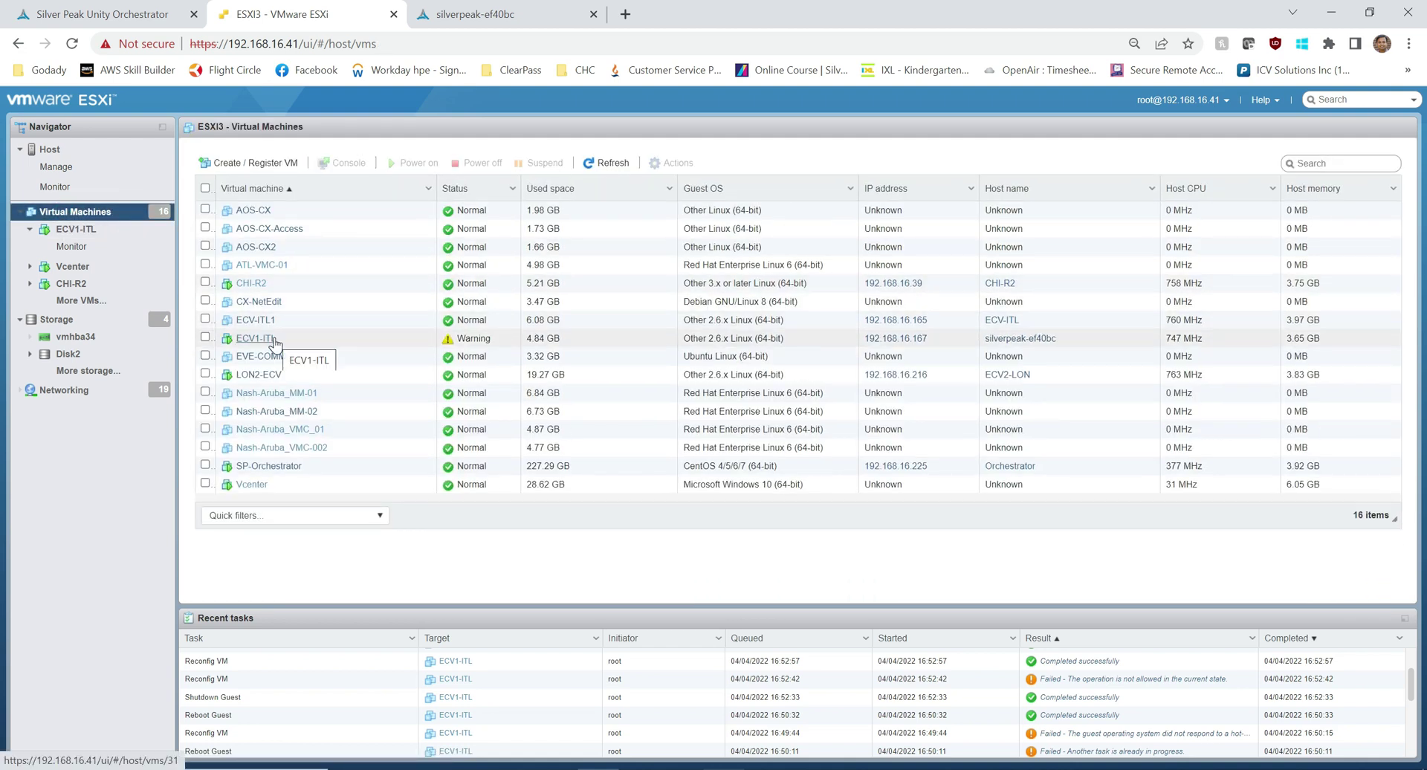
{"action": "left_click", "coordinate": [274, 340]}
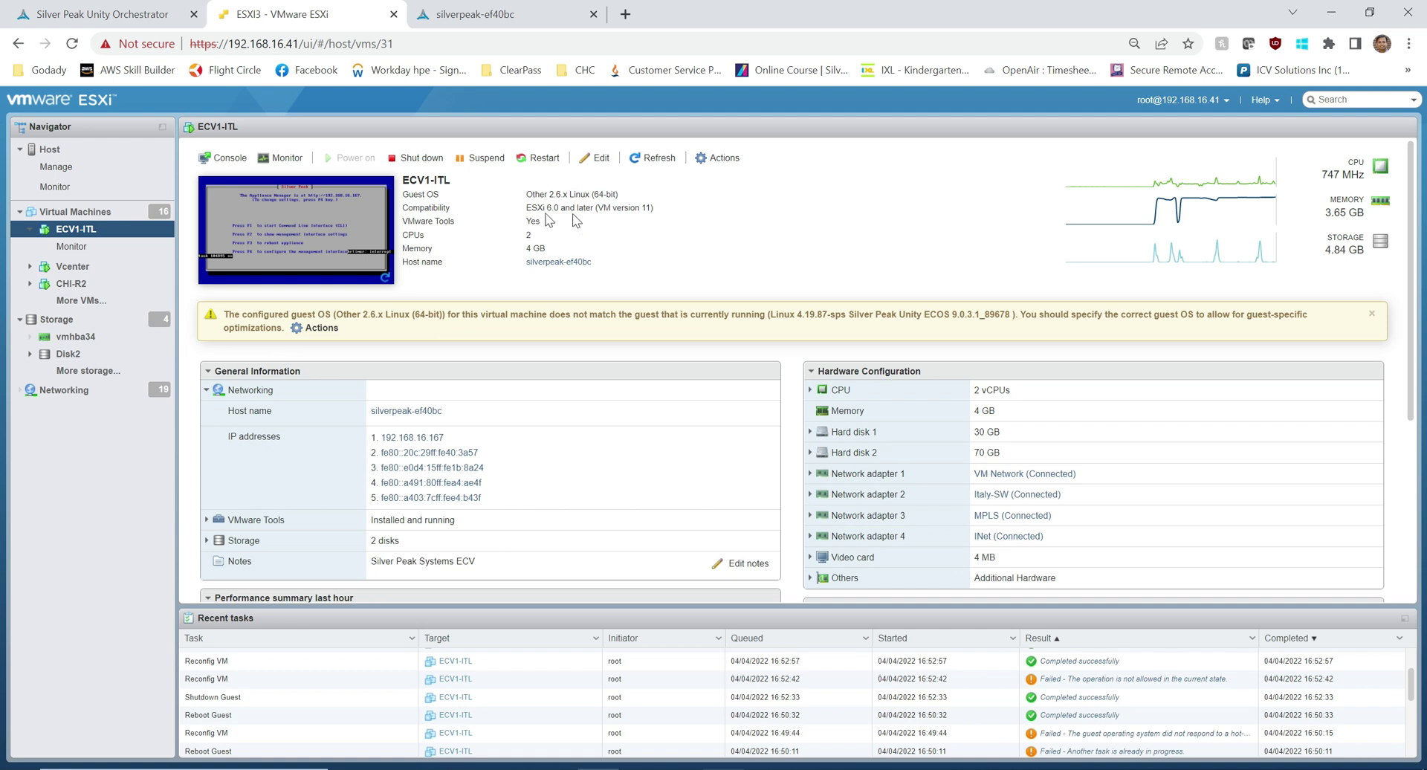
{"action": "left_click_drag", "start_coordinate": [446, 438], "coordinate": [427, 439]}
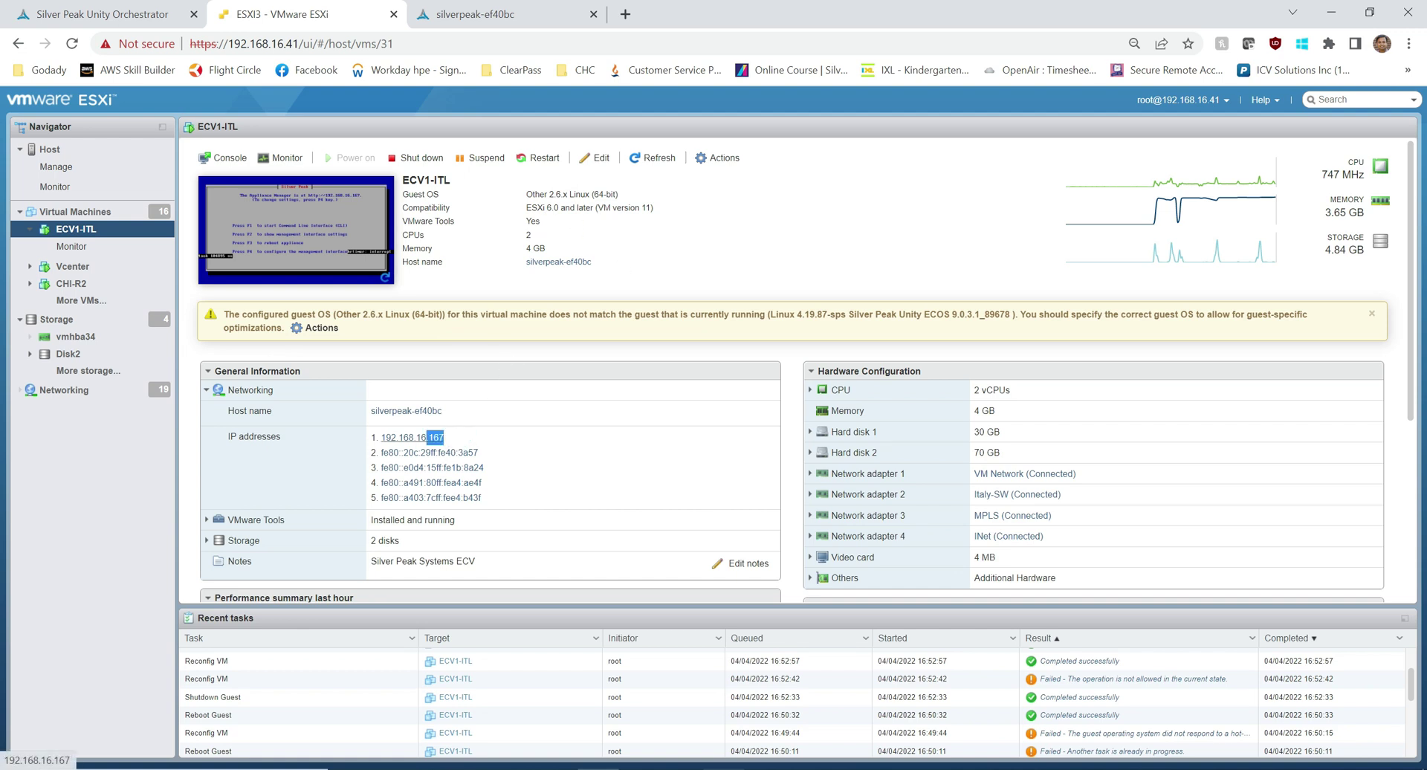
{"action": "left_click", "coordinate": [100, 214]}
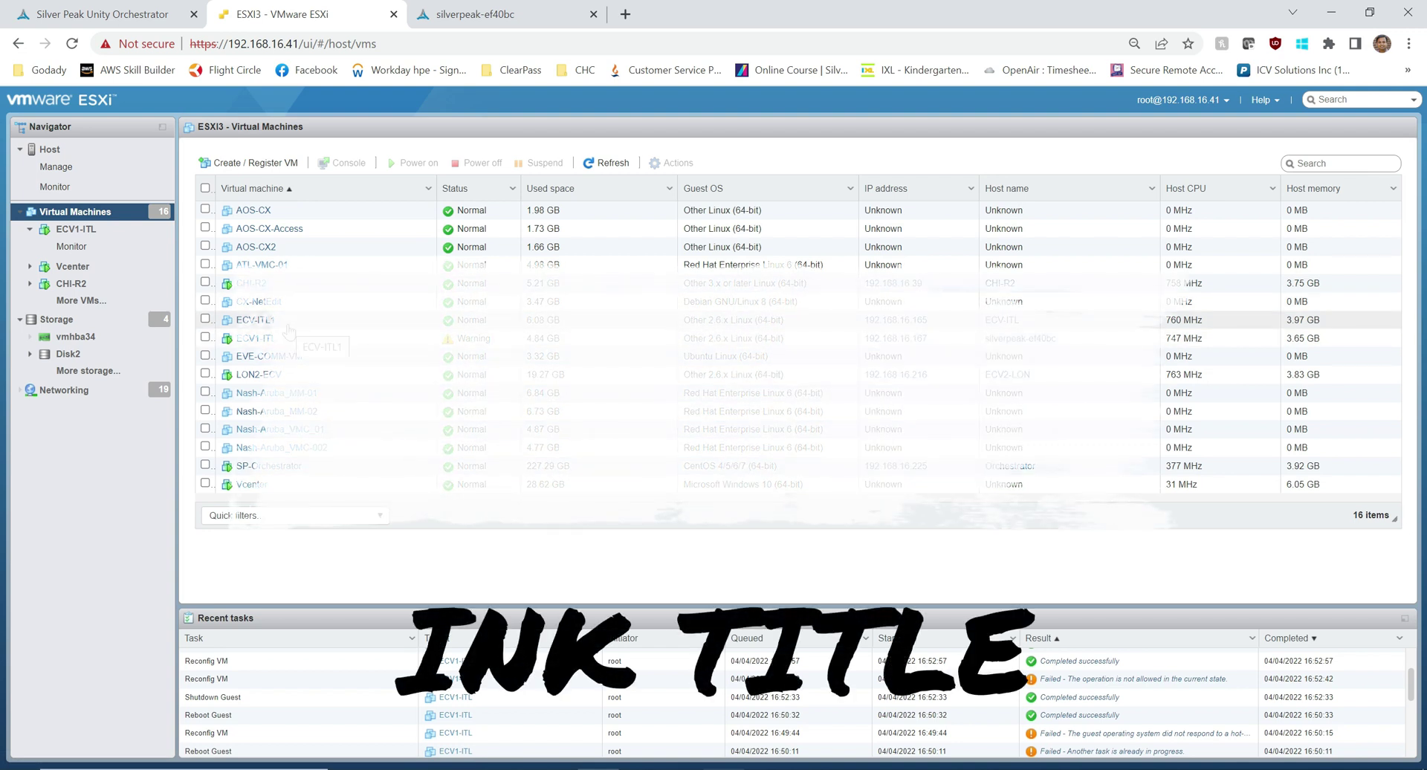
{"action": "left_click", "coordinate": [82, 13]}
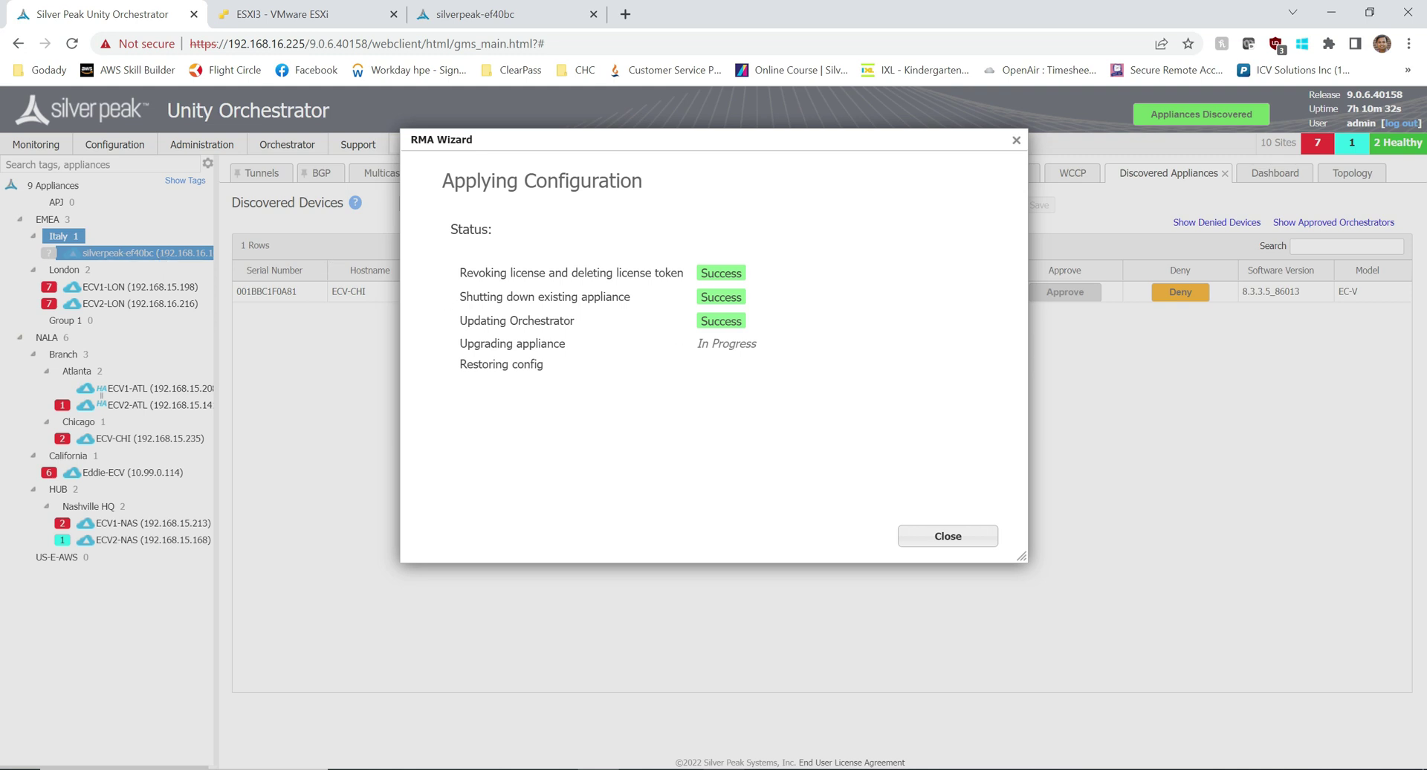
Step: Monitor the upgrade step, then select the old ECV-ITL1 VM in the ESXi host client
{"action": "left_click_drag", "start_coordinate": [697, 343], "coordinate": [766, 358]}
{"action": "left_click", "coordinate": [283, 13]}
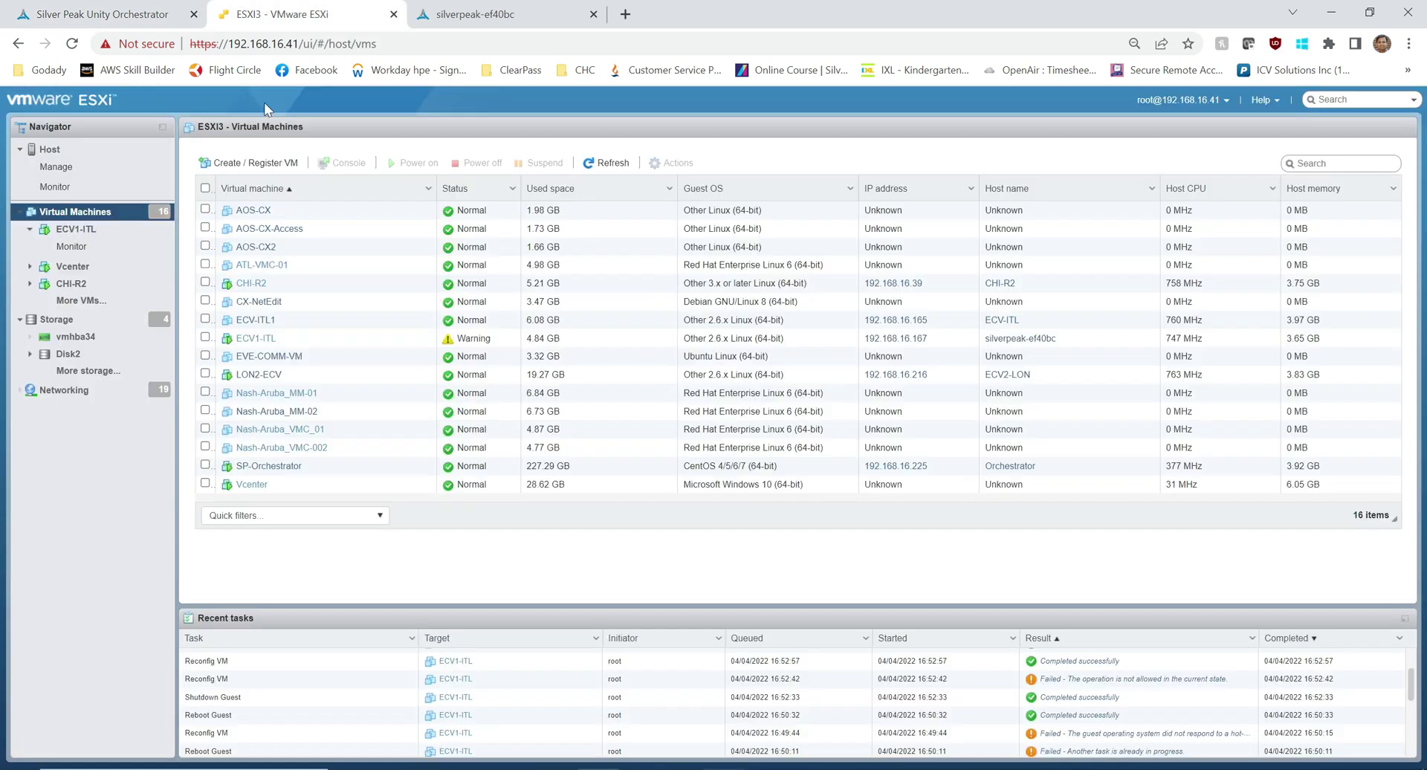
{"action": "left_click", "coordinate": [277, 325]}
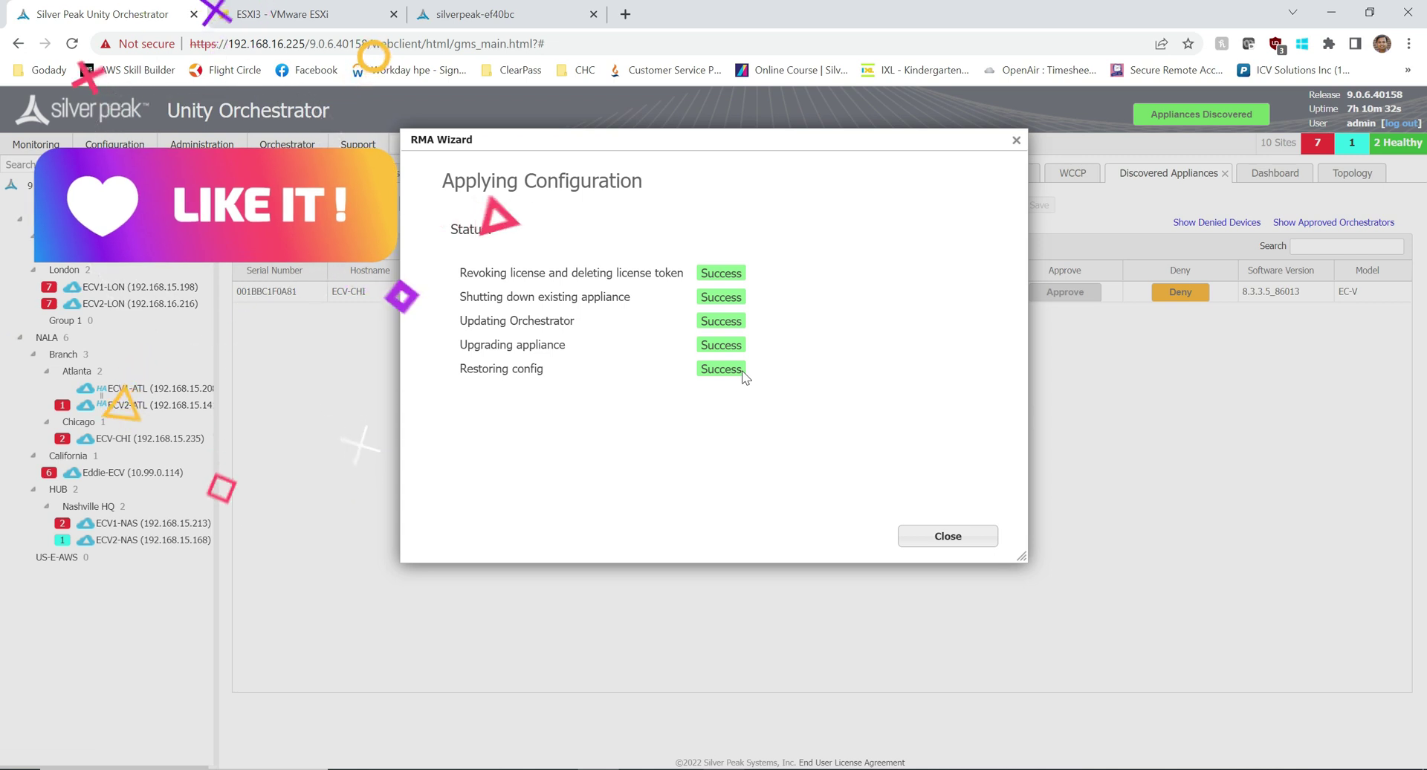
Step: Close the RMA wizard, widen the appliance tree, and reload to see ECV-ITL at 192.168.16.167
{"action": "left_click", "coordinate": [947, 536]}
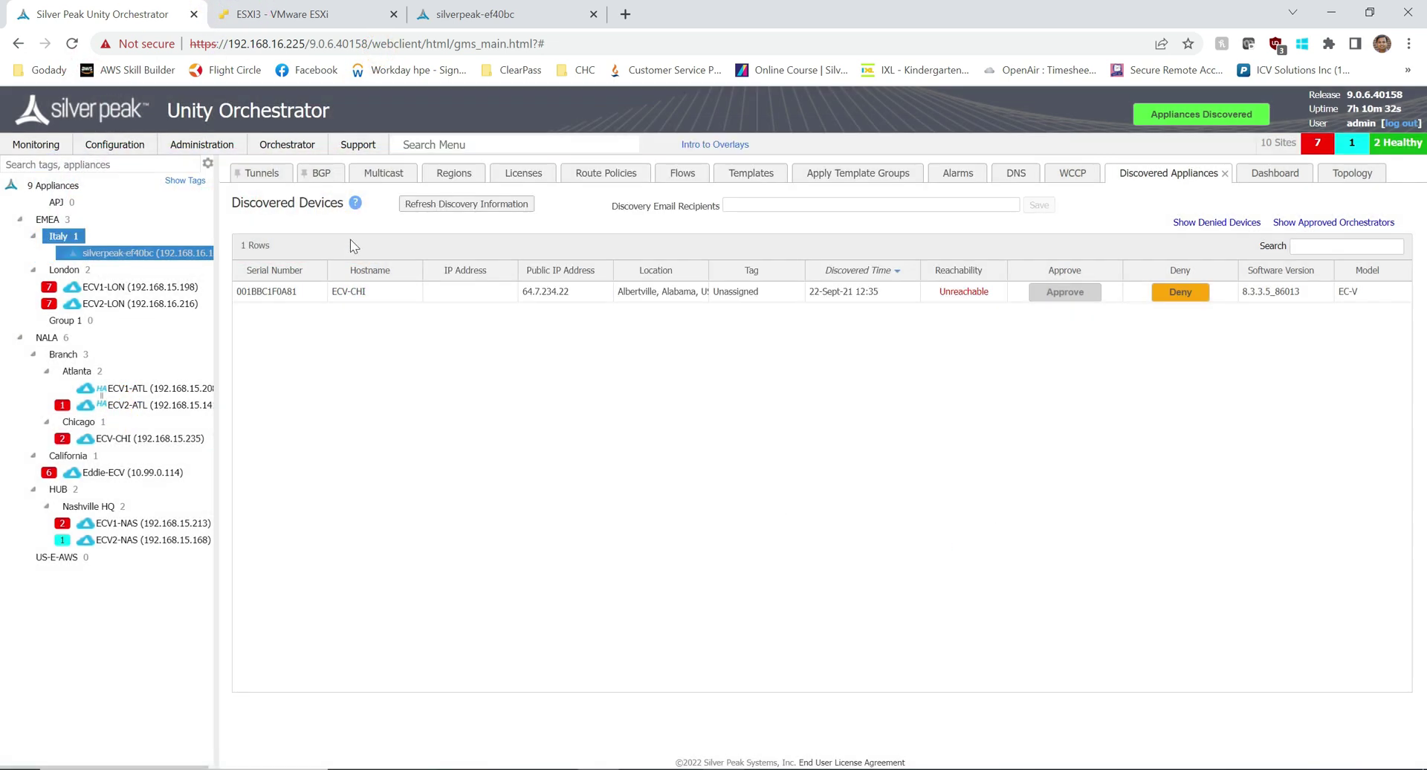
{"action": "mouse_move", "coordinate": [89, 259]}
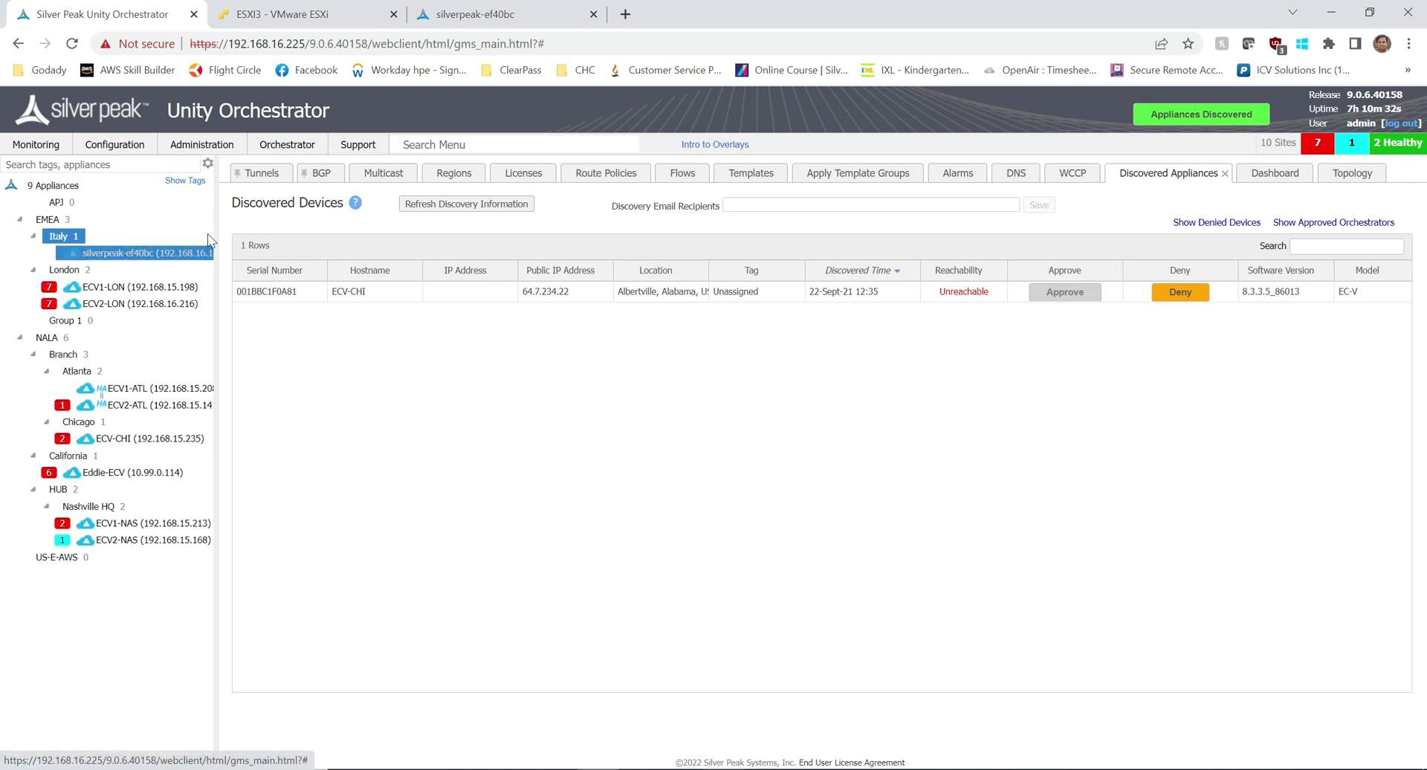
{"action": "left_click_drag", "start_coordinate": [211, 238], "coordinate": [281, 239]}
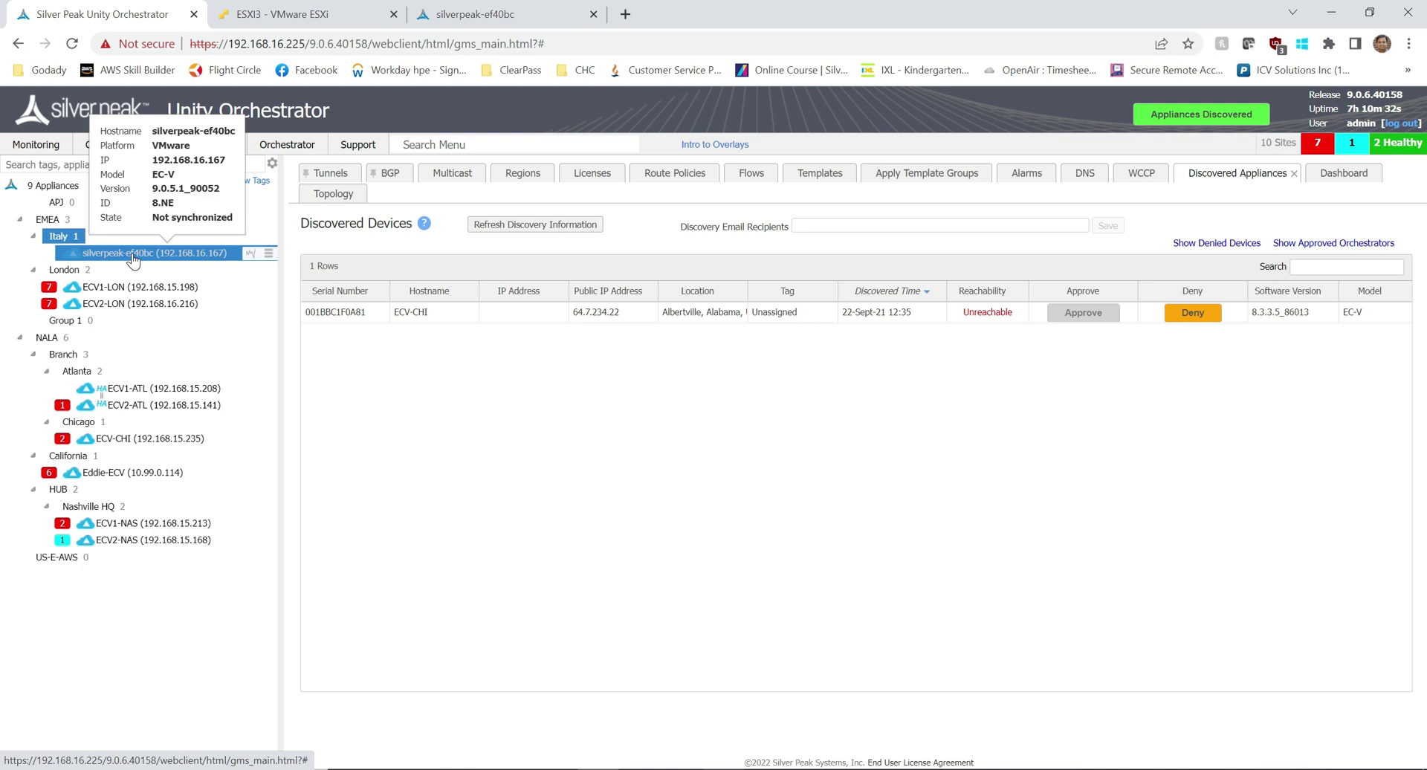
{"action": "left_click", "coordinate": [72, 43]}
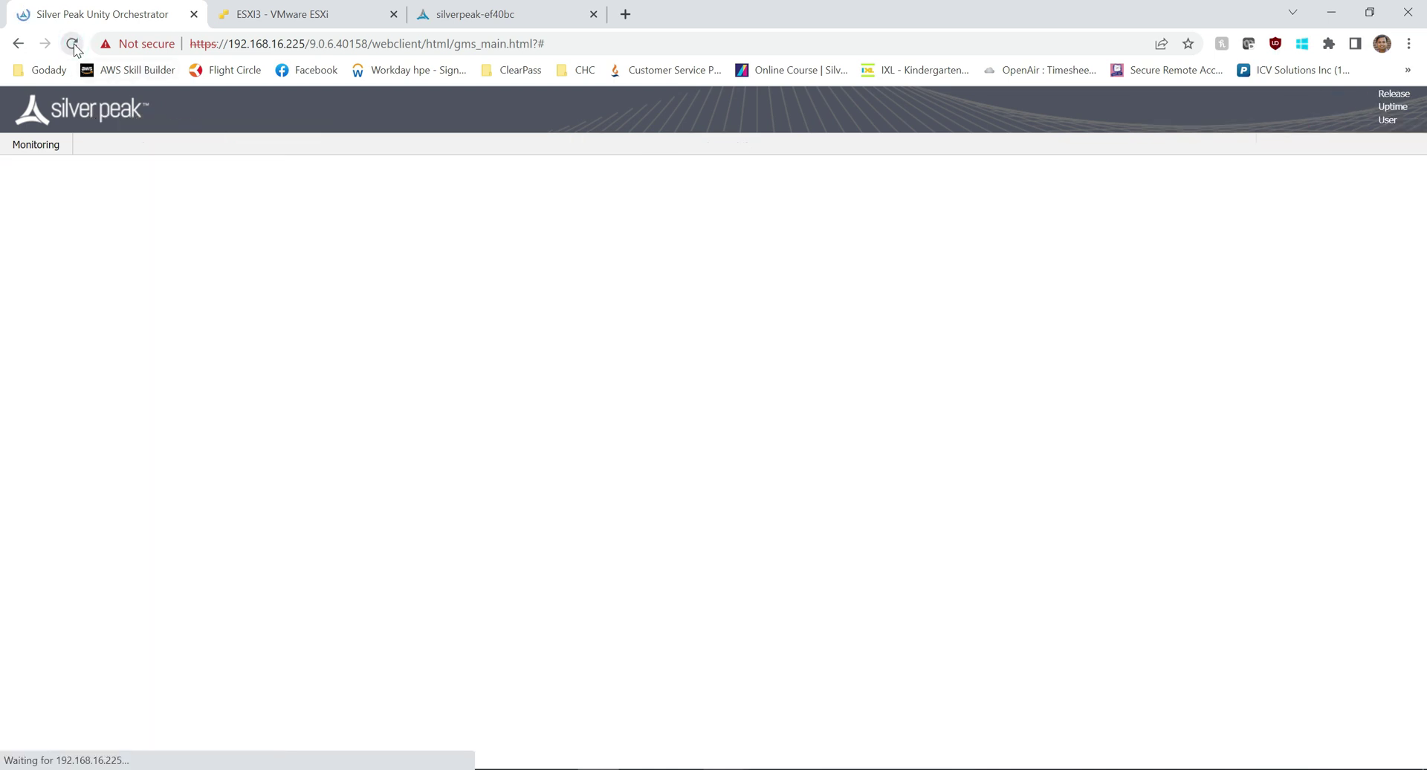
{"action": "mouse_move", "coordinate": [141, 255]}
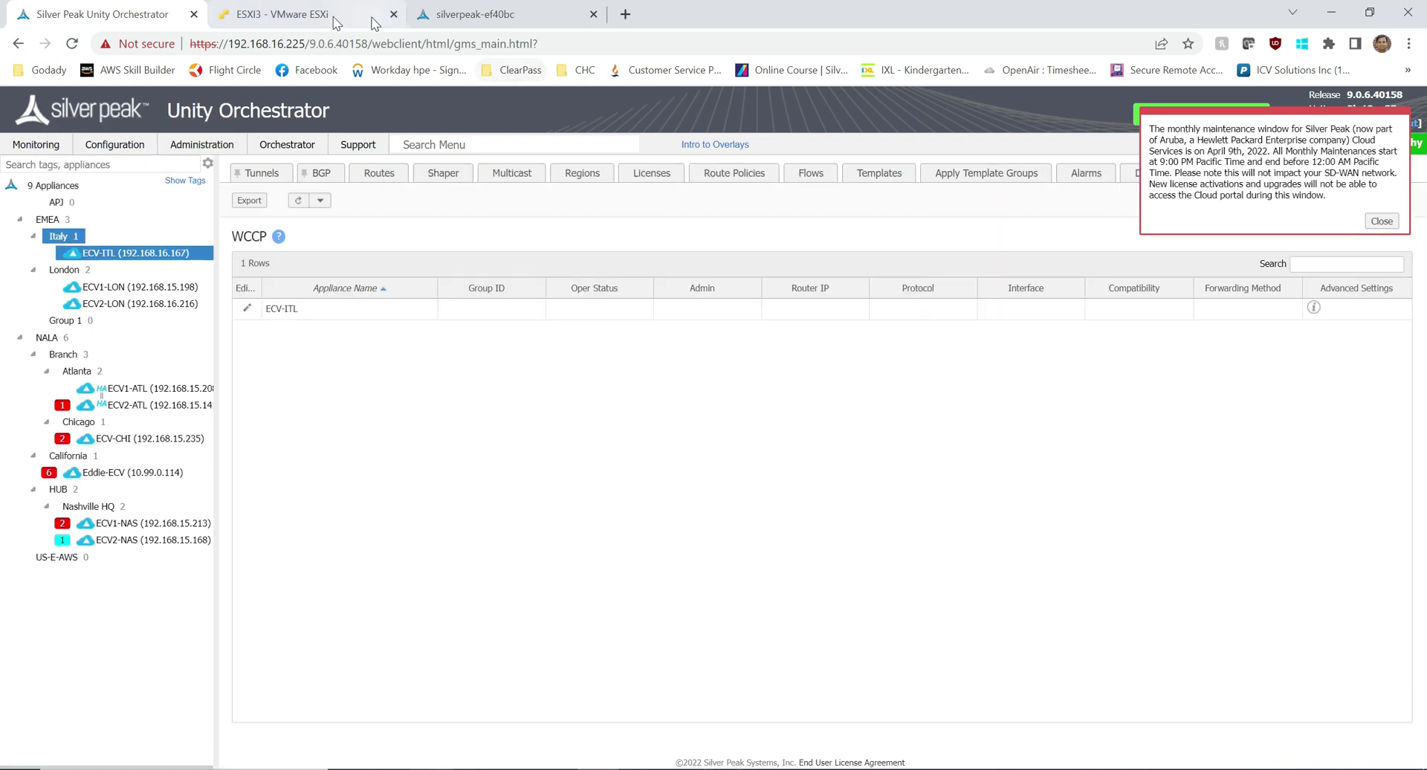
Step: Delete the old ECV-ITL1 virtual machine from the ESXi host and confirm
{"action": "left_click", "coordinate": [272, 14]}
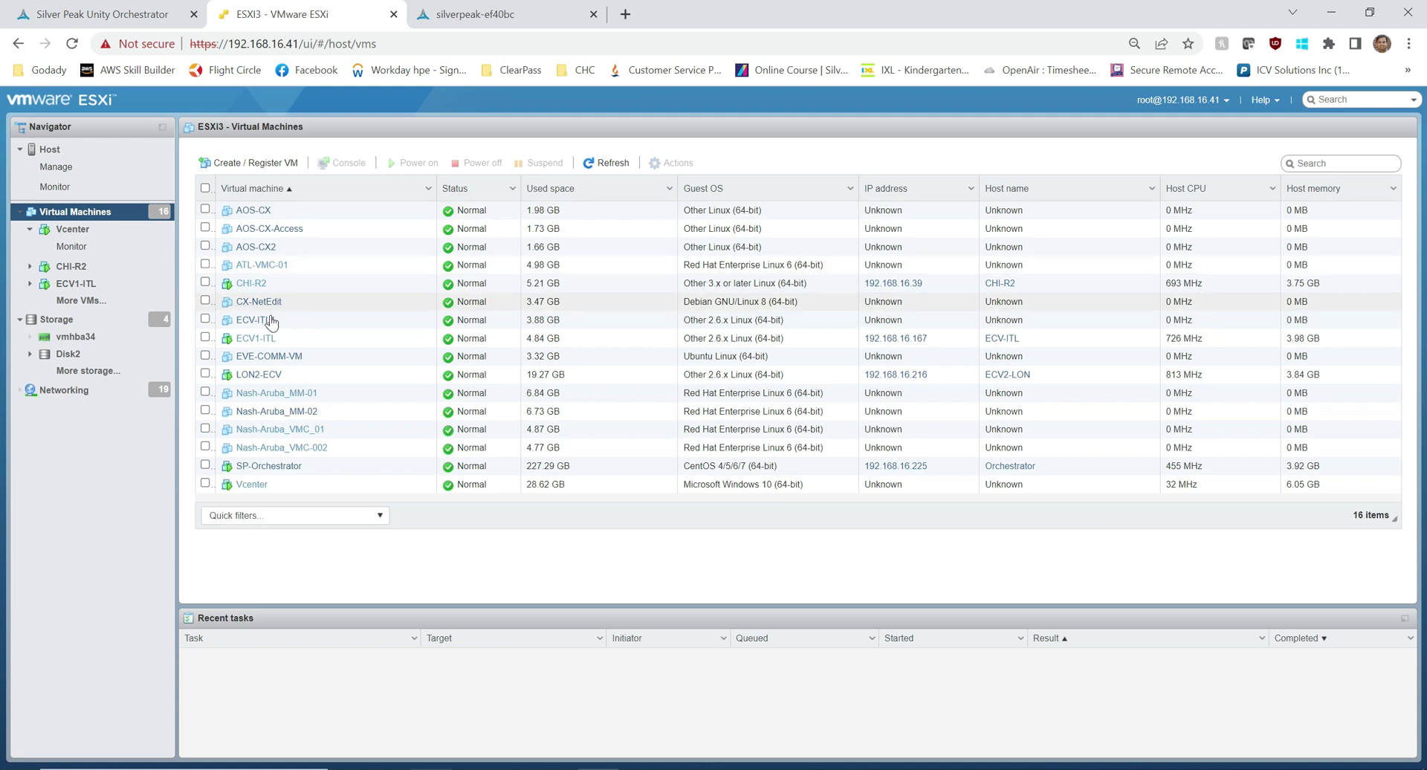
{"action": "left_click", "coordinate": [203, 321]}
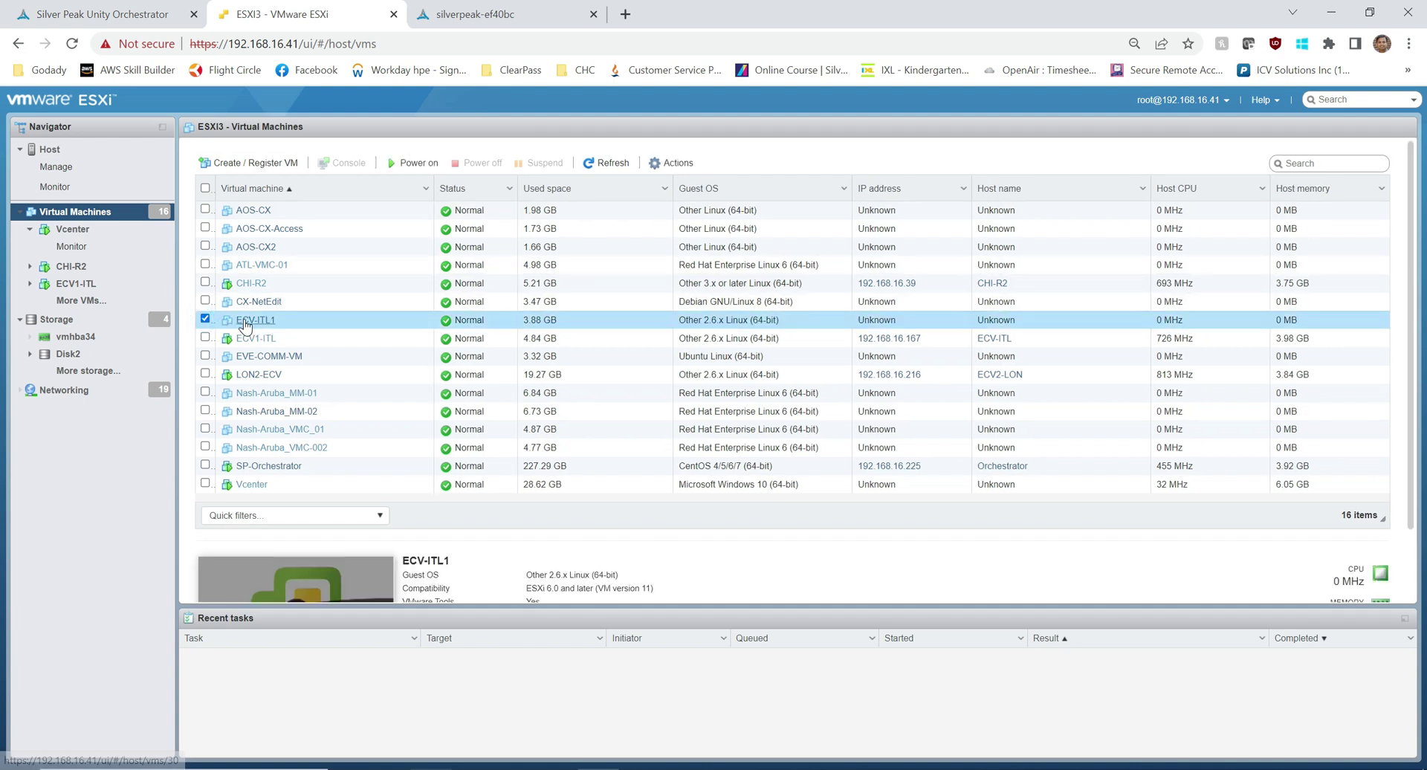
{"action": "right_click", "coordinate": [245, 325]}
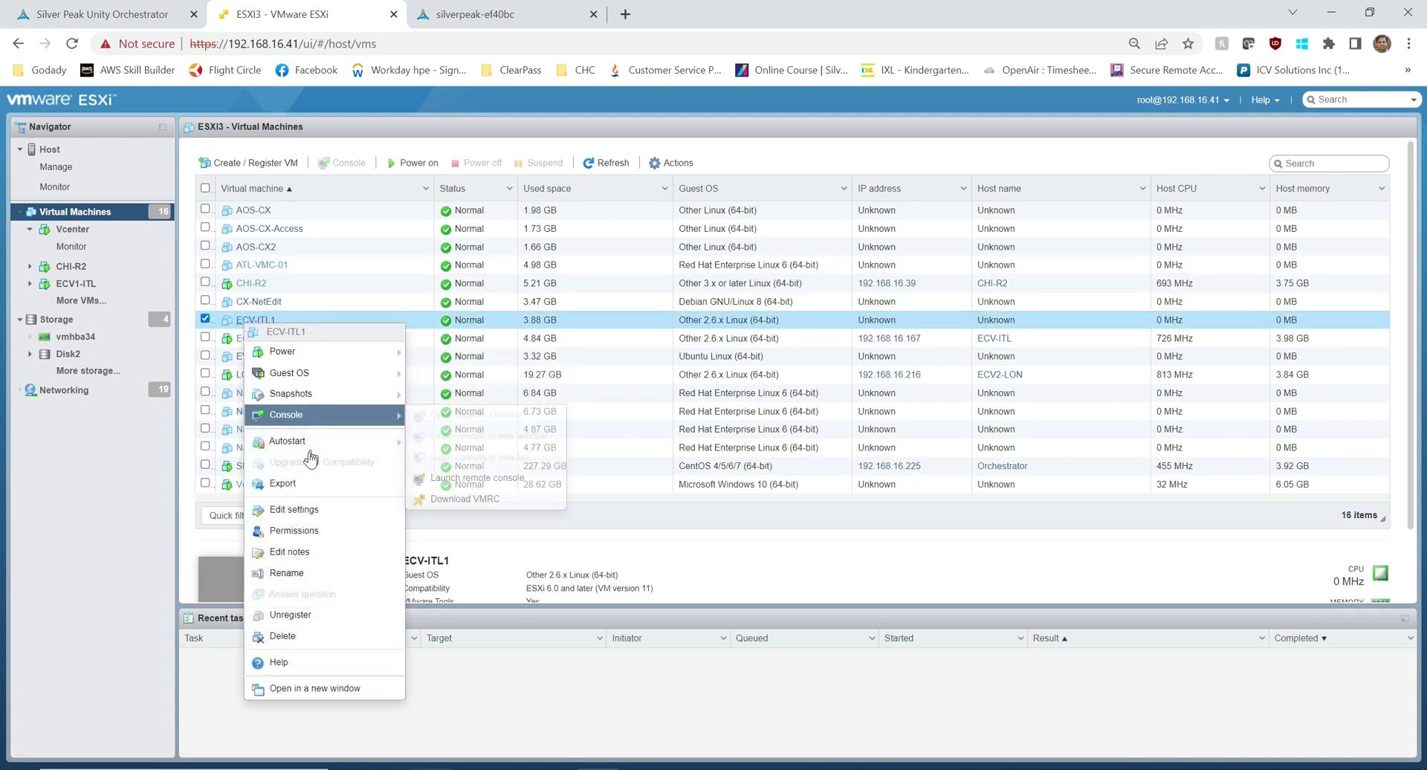
{"action": "mouse_move", "coordinate": [310, 449]}
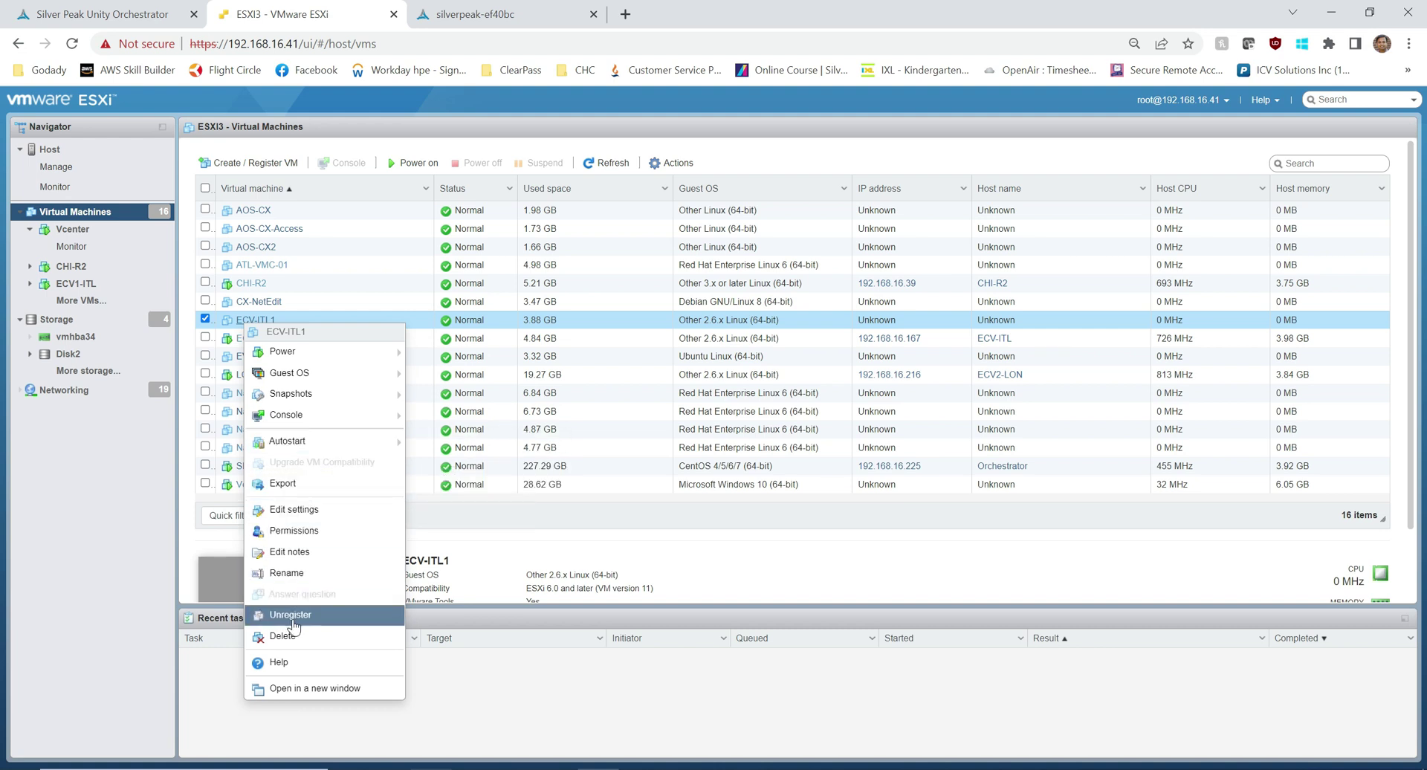
{"action": "left_click", "coordinate": [292, 638]}
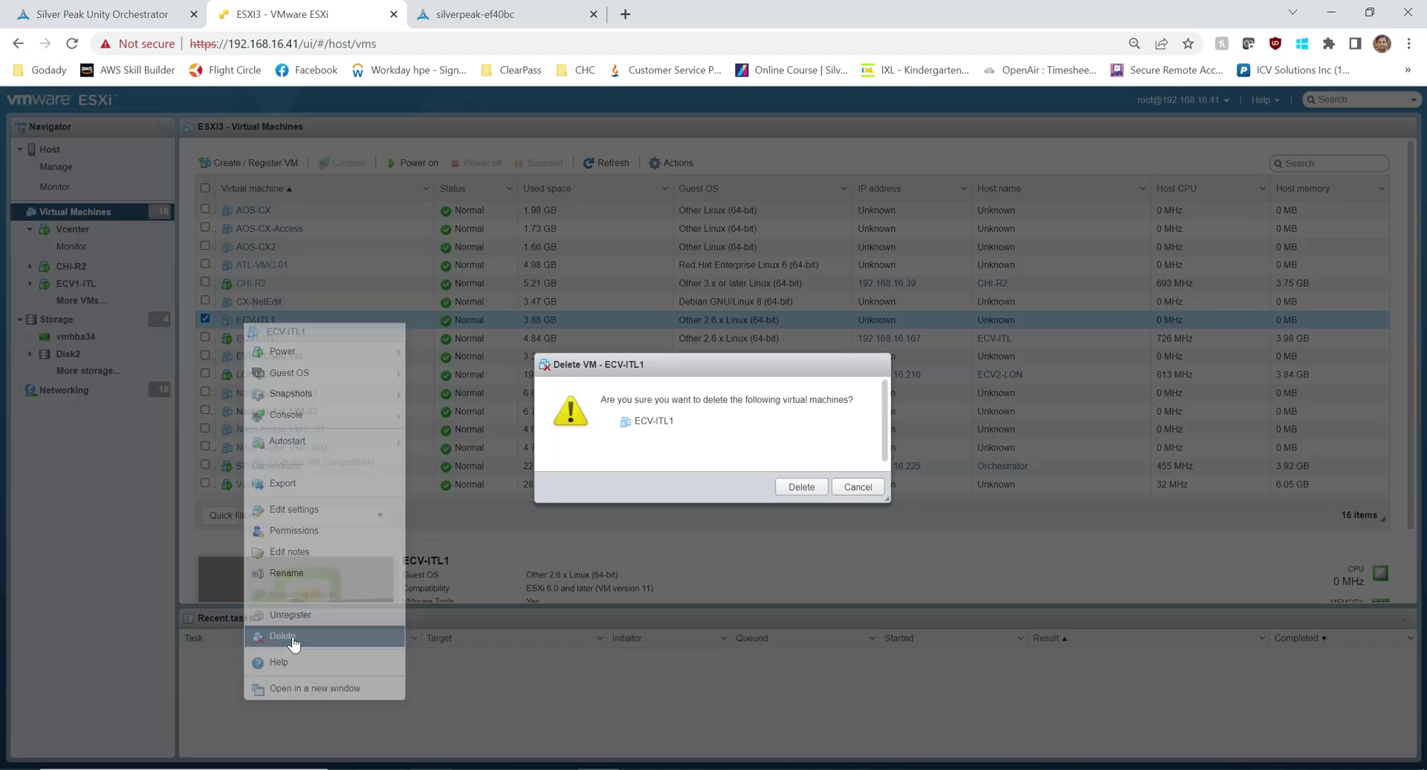
{"action": "left_click", "coordinate": [796, 490]}
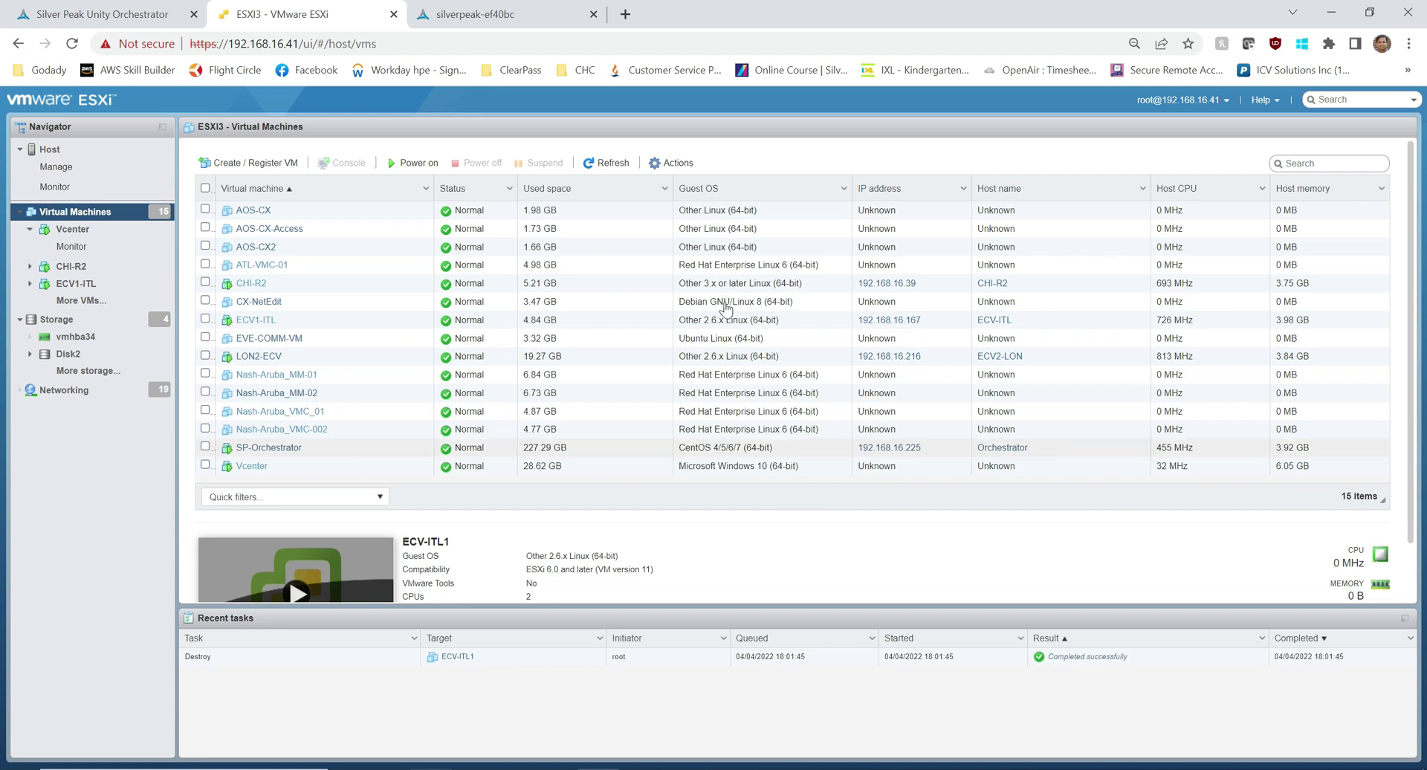